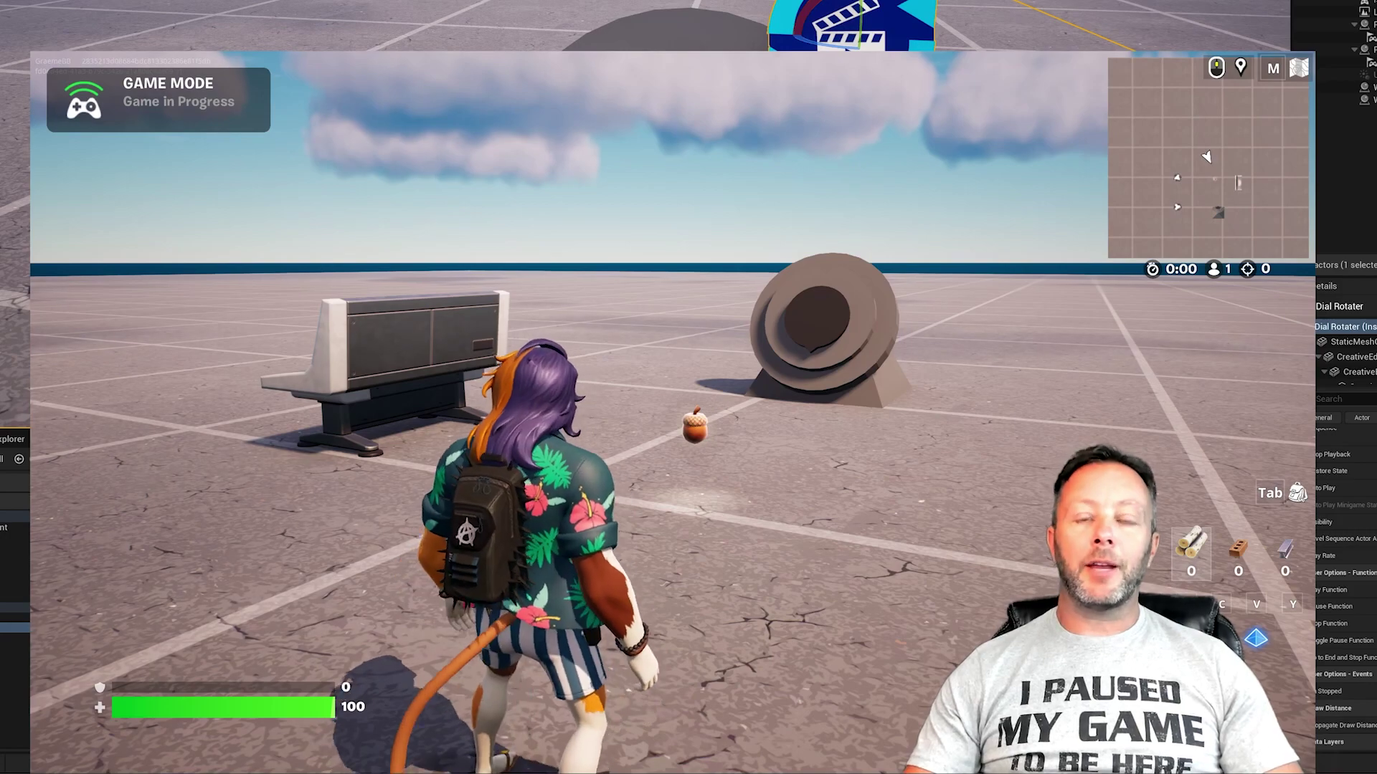
- Playtest the dial device by collecting the acorn, walking up to the dial and checking the weapon it grants
key("w")
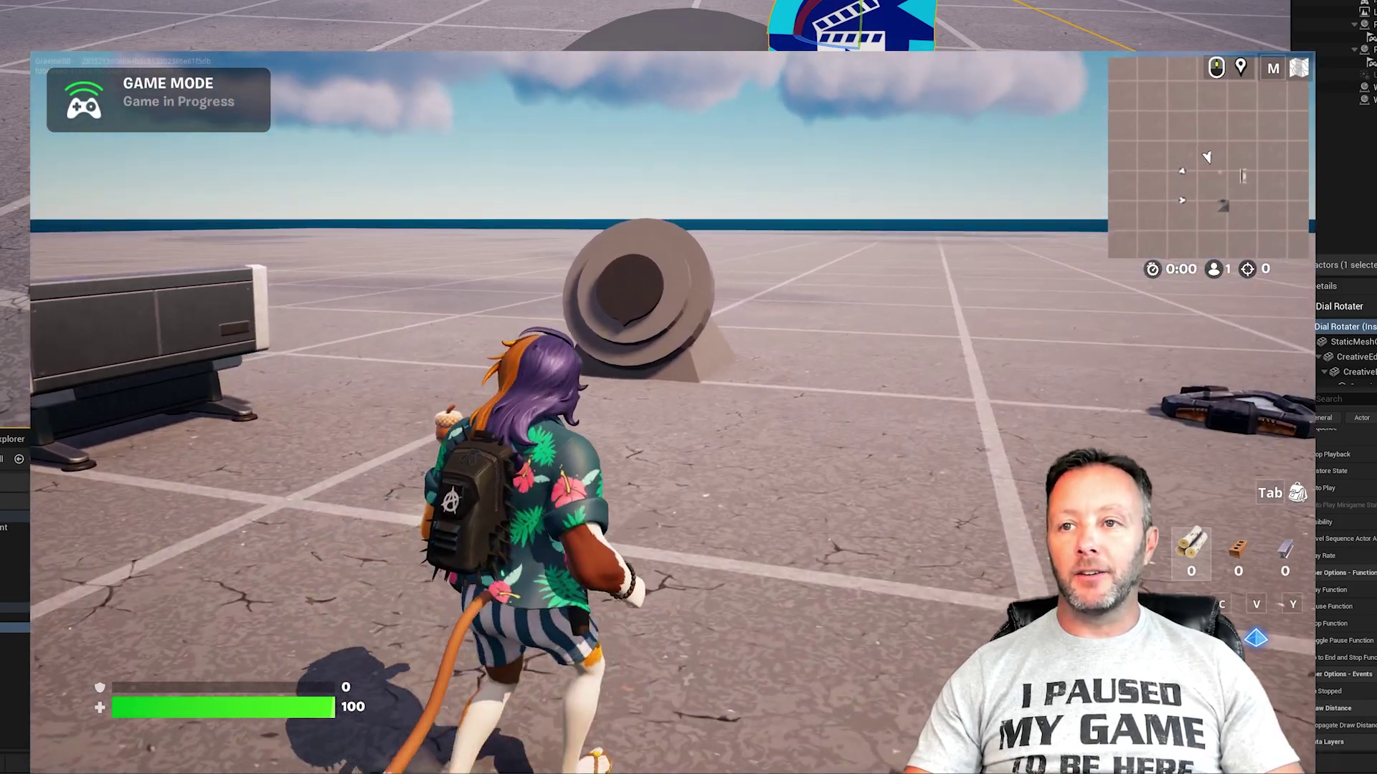
key("a")
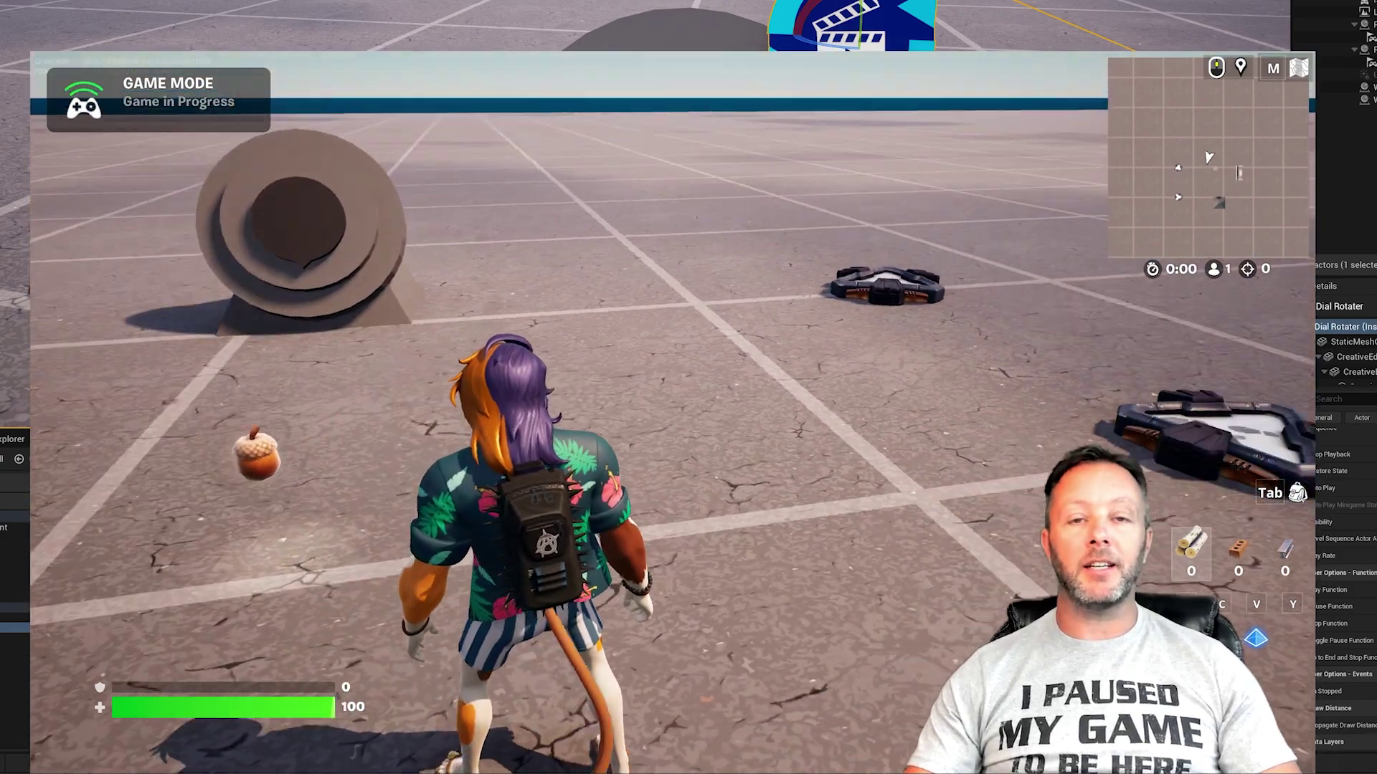
key("d")
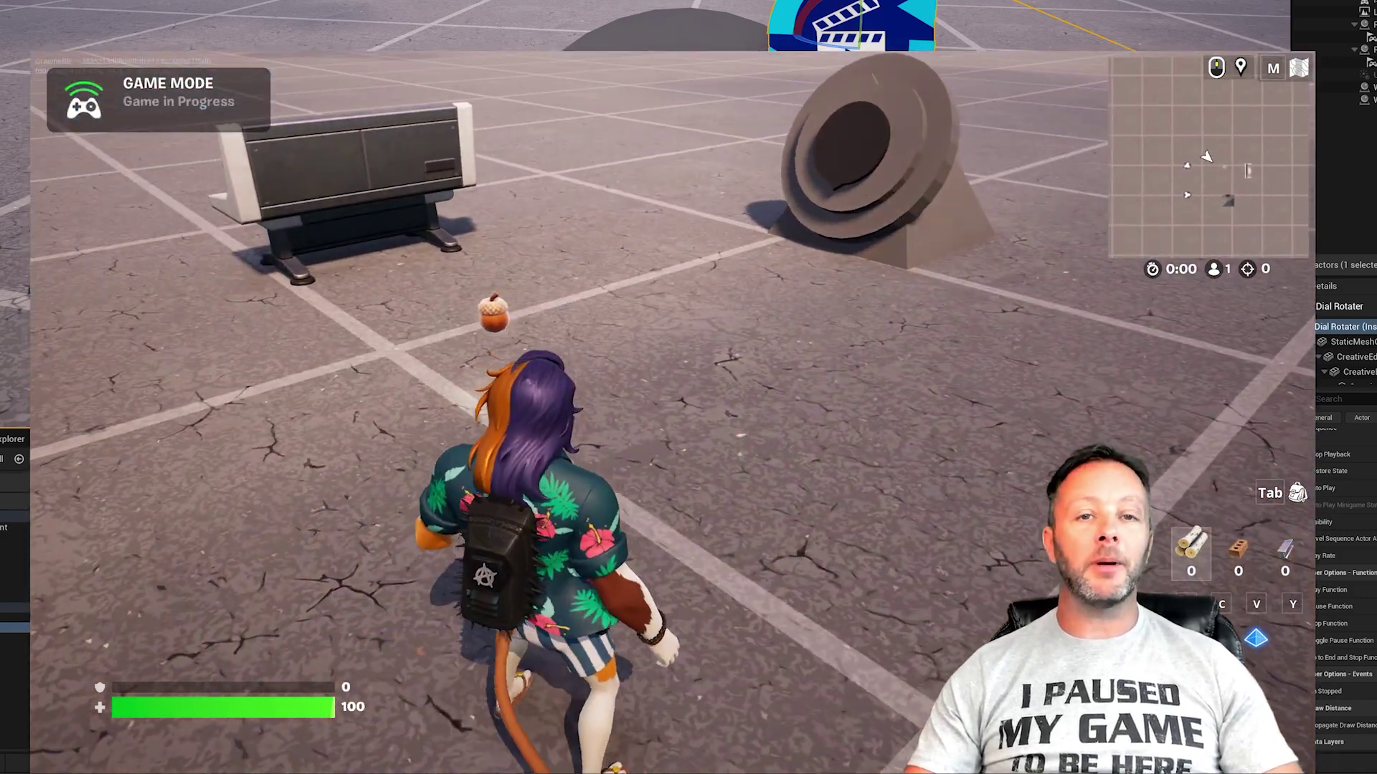
key("w")
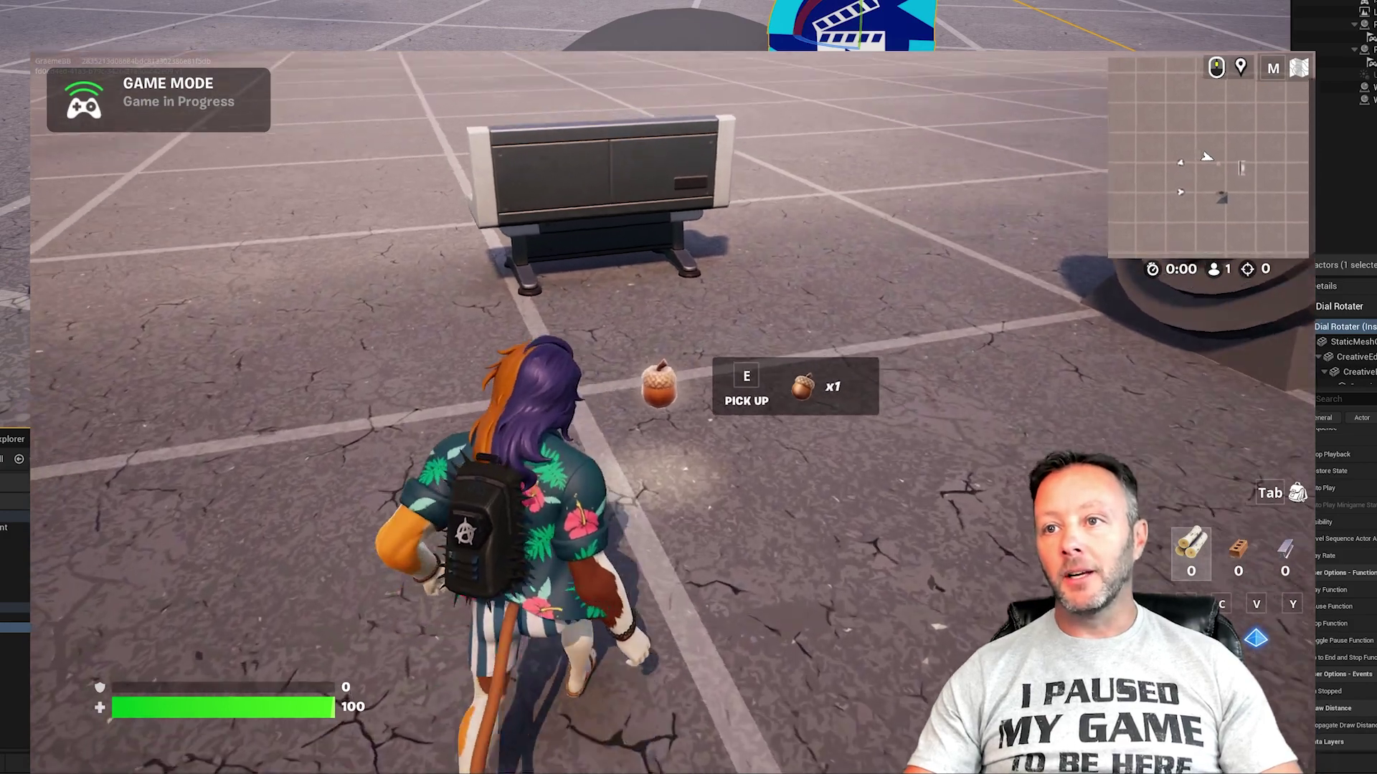
key("e")
key("w")
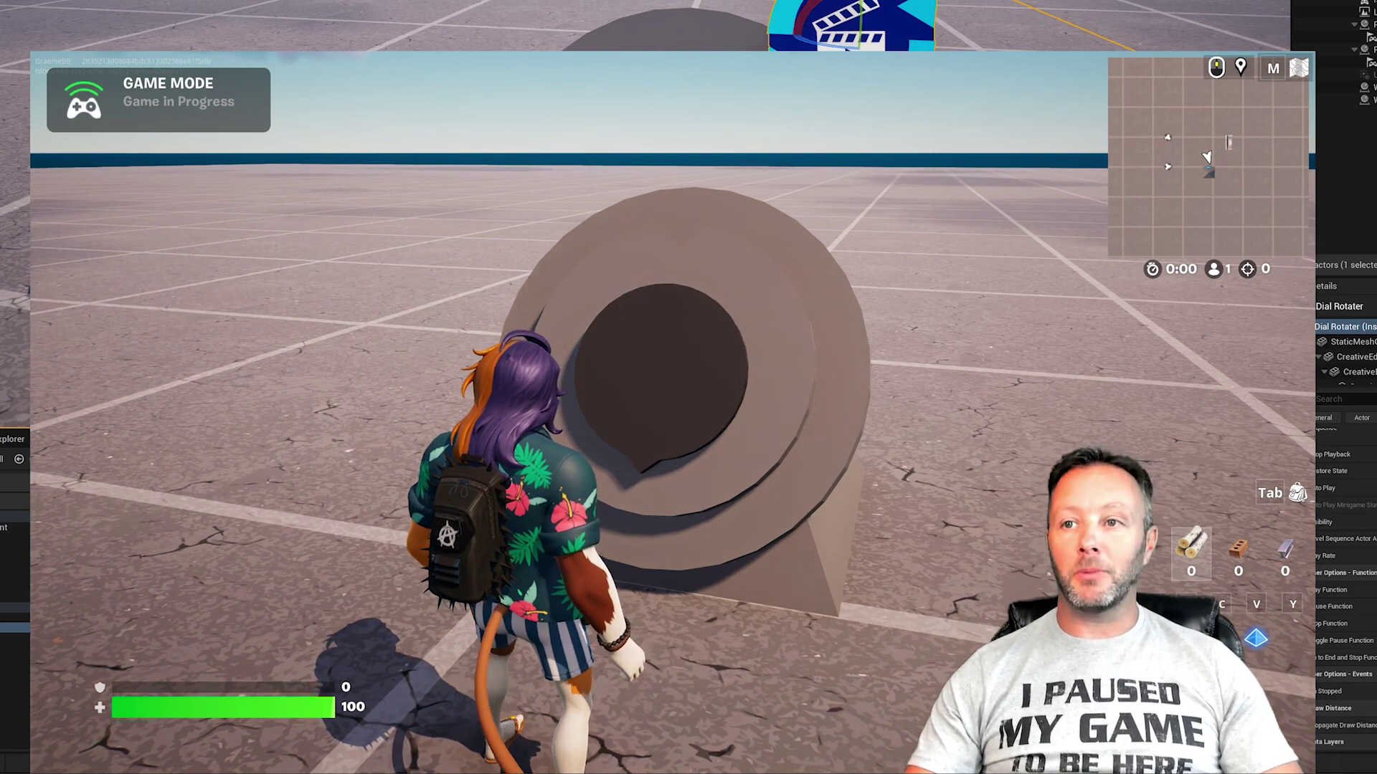
key("s")
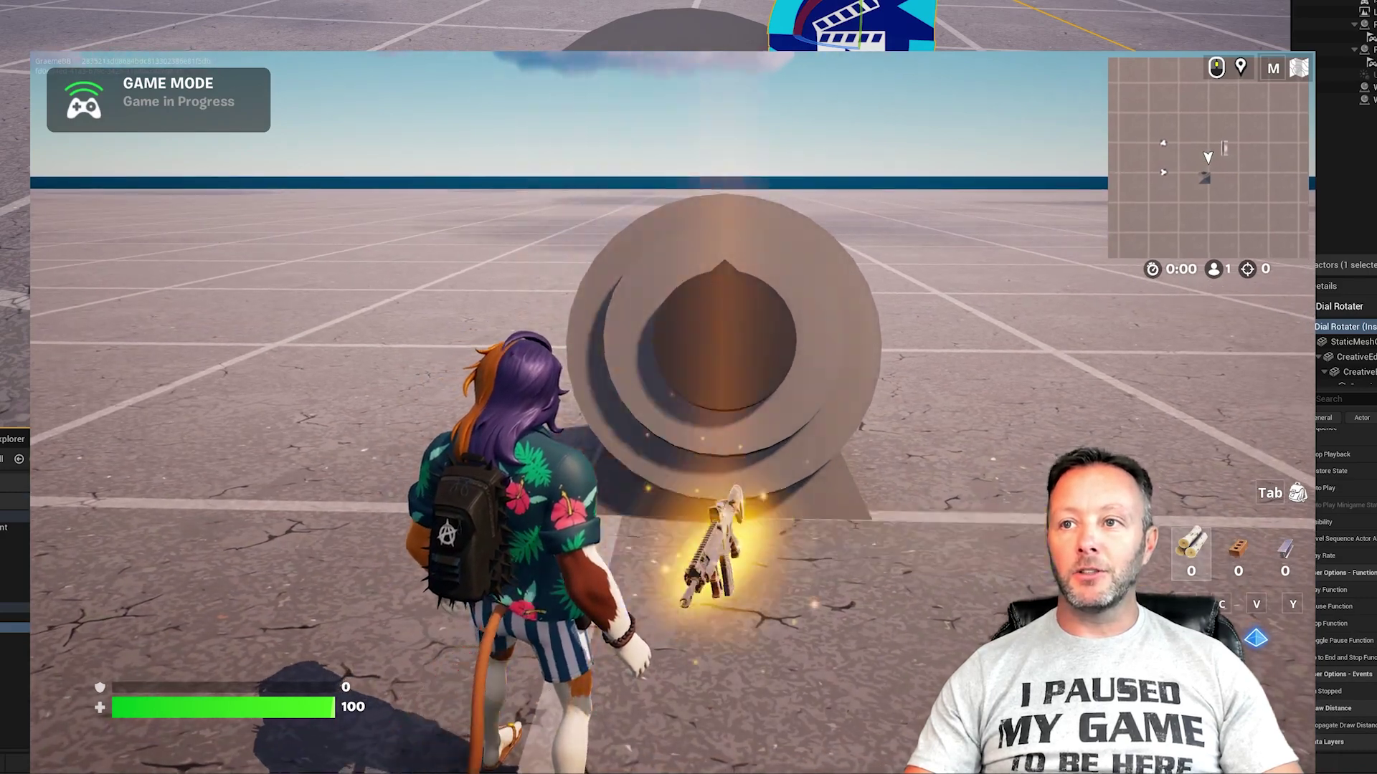
key("w")
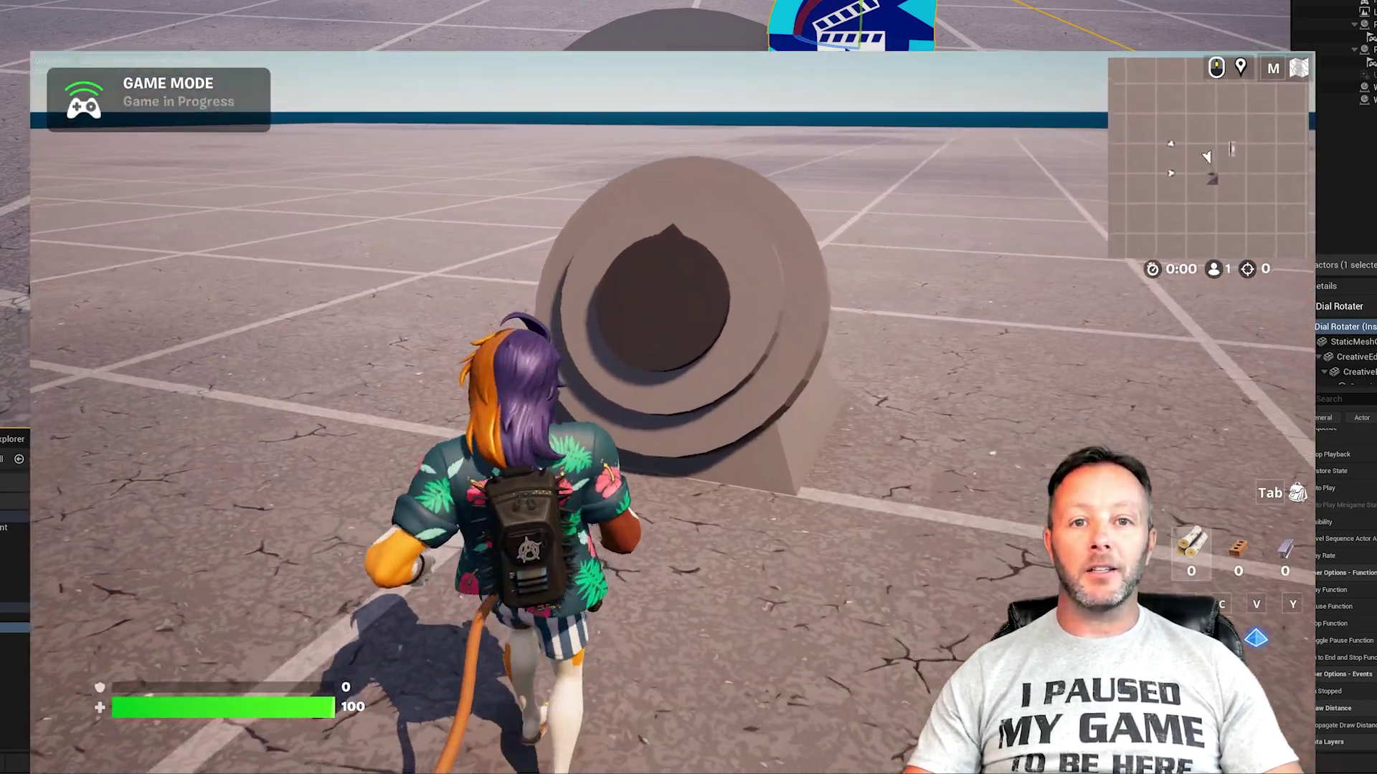
key("w")
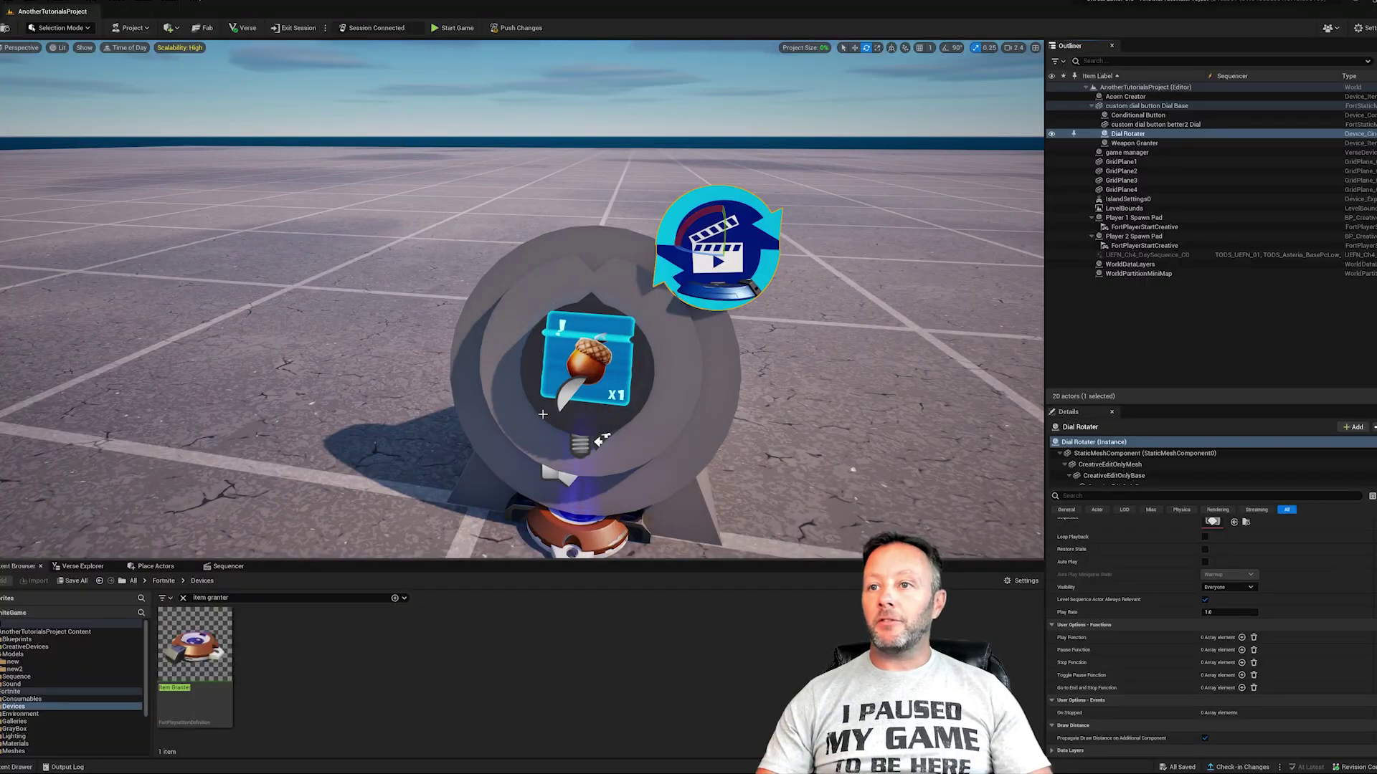
- Switch to the level editor and inspect the custom dial button Dial Base and its separate dial from the front and side
right_click_drag(543, 415, 510, 412)
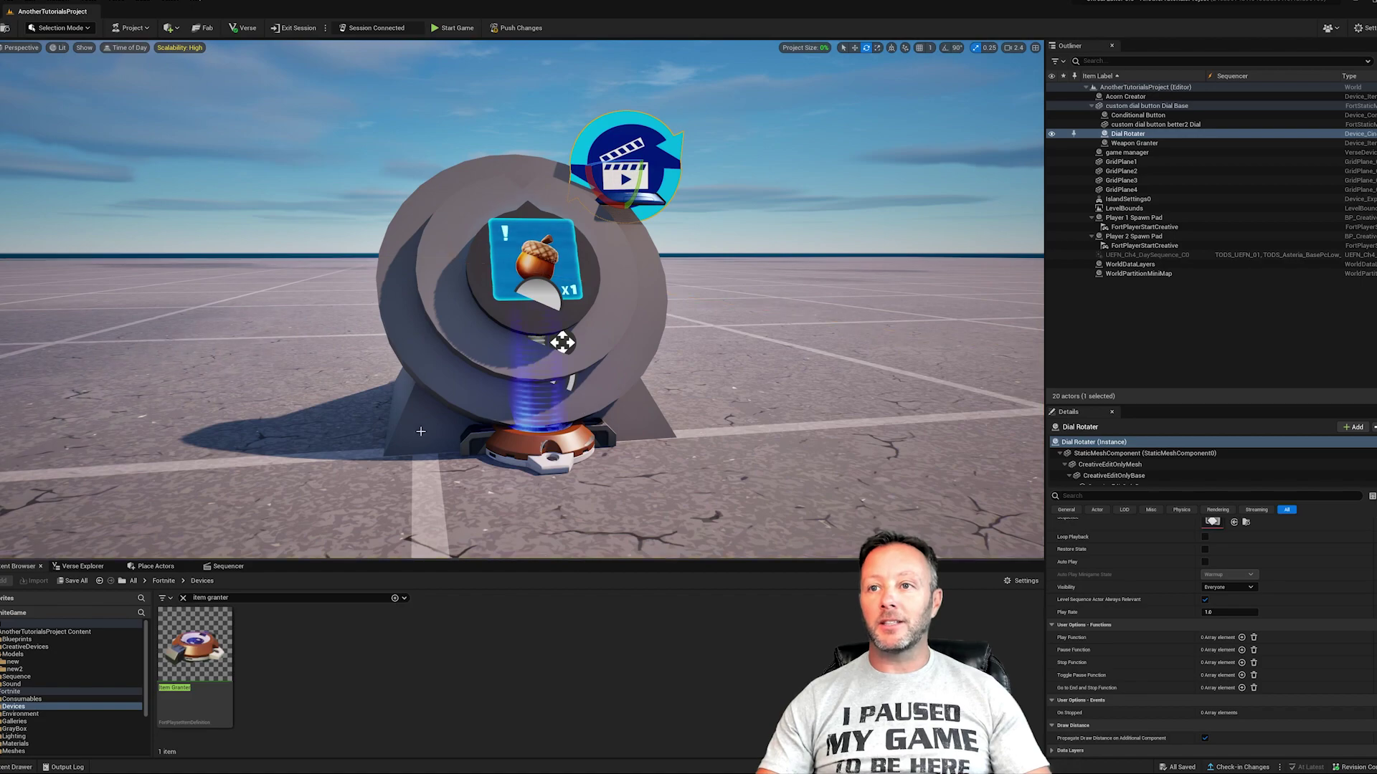
left_click(450, 453)
right_click_drag(507, 246, 510, 276)
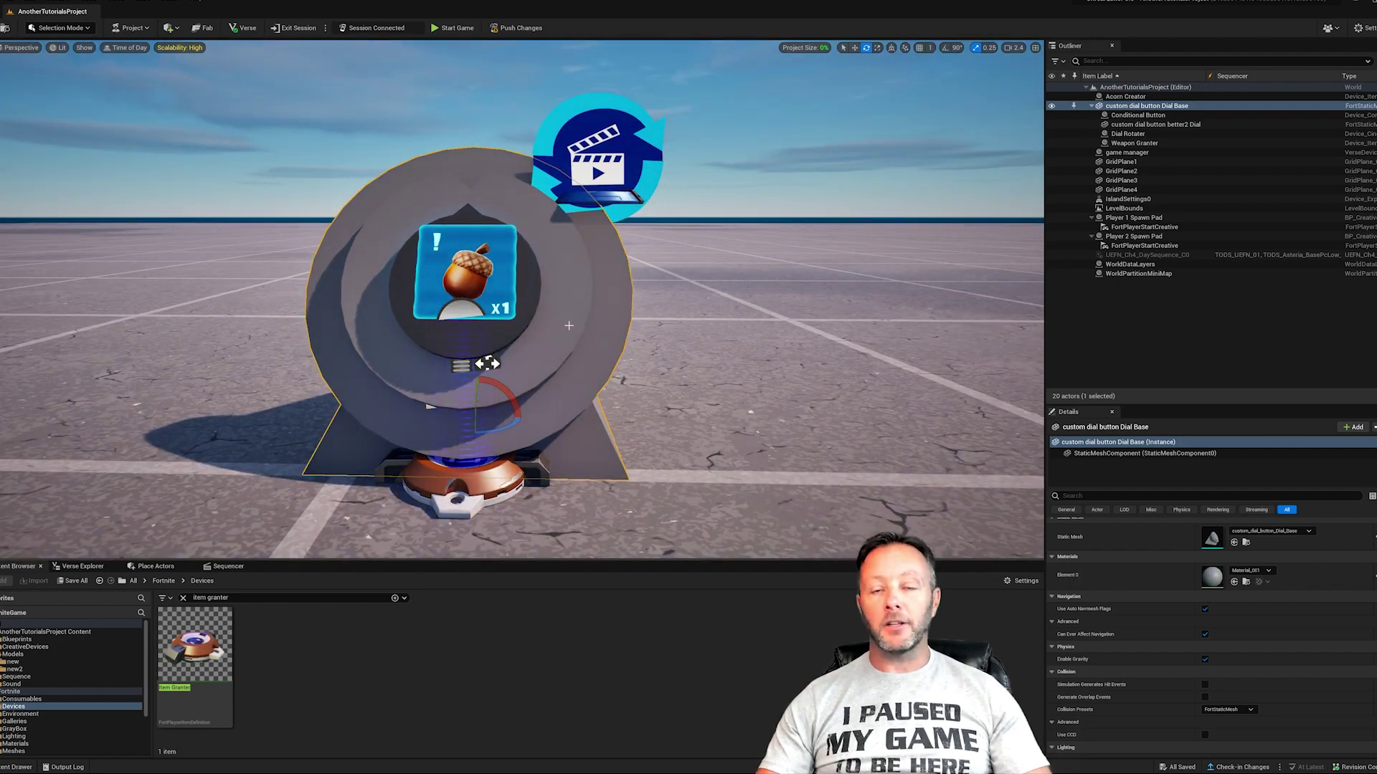
left_click(546, 305)
key("f")
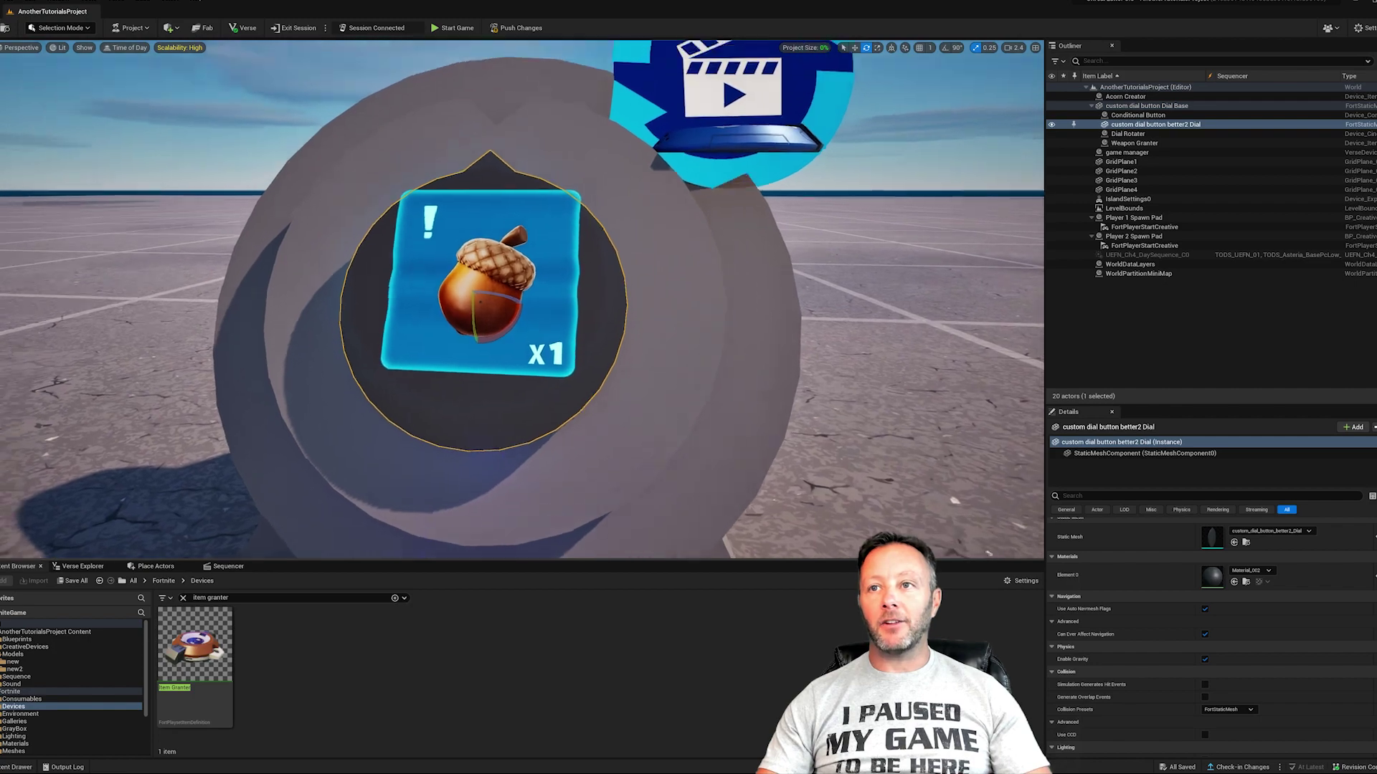
right_click_drag(543, 307, 416, 316)
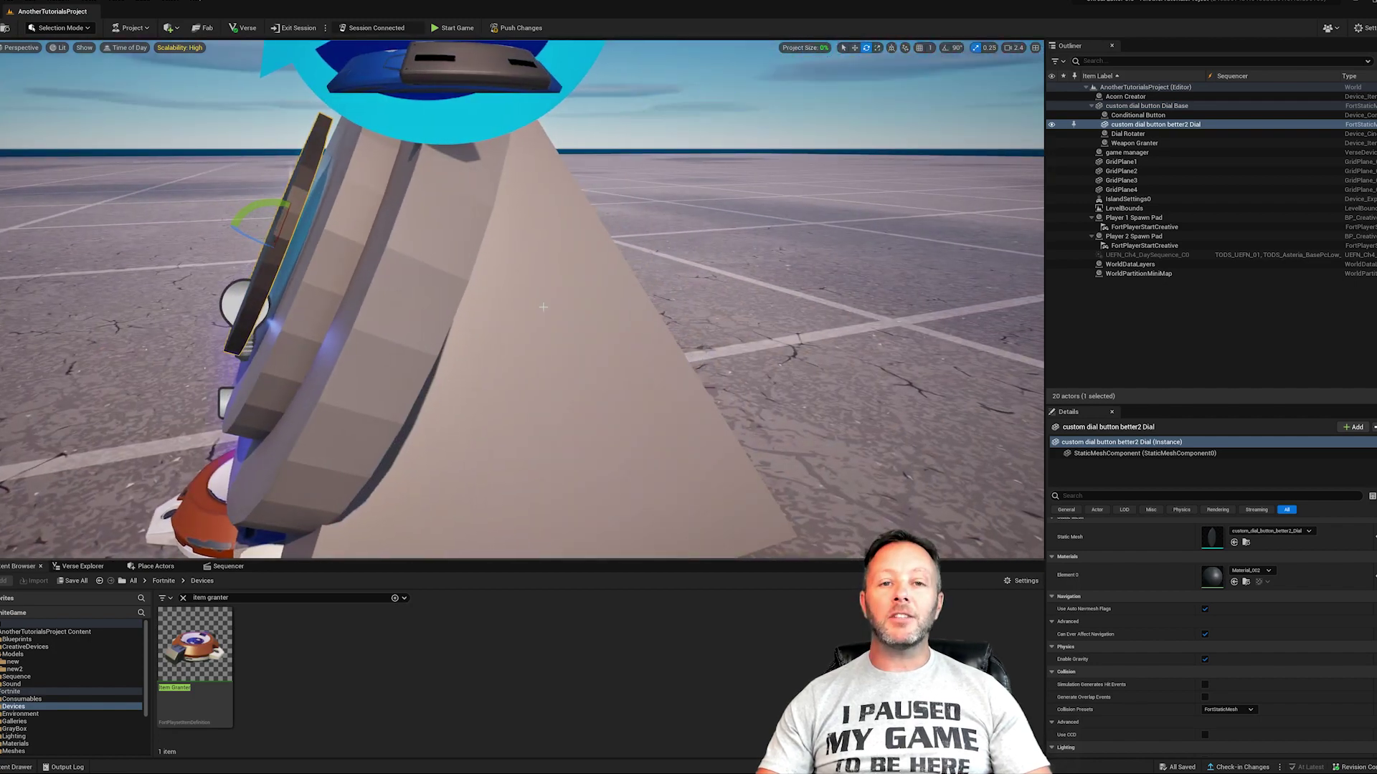
left_click_drag(562, 306, 562, 306, "alt")
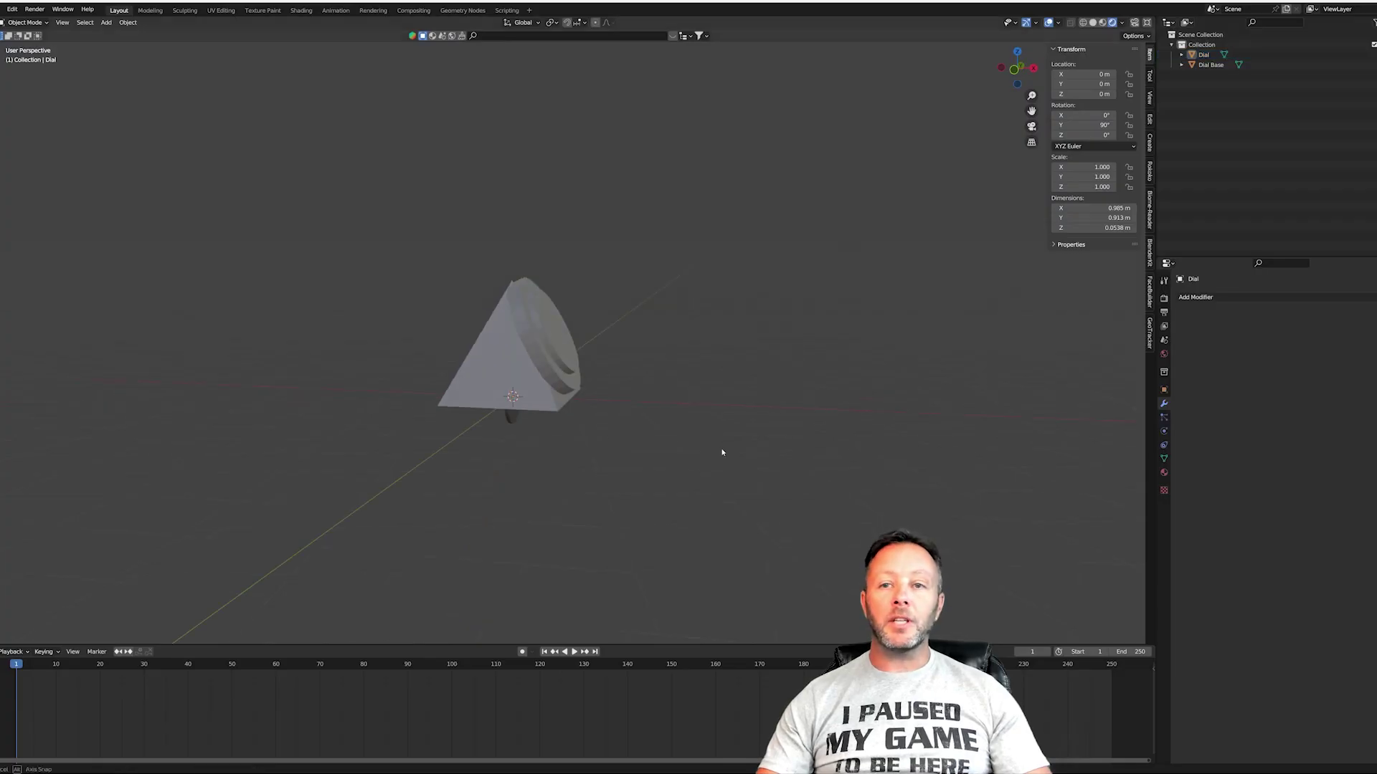
- Switch to Blender and hide the Dial Base object to isolate the Dial
scroll(722, 453, "up", 6)
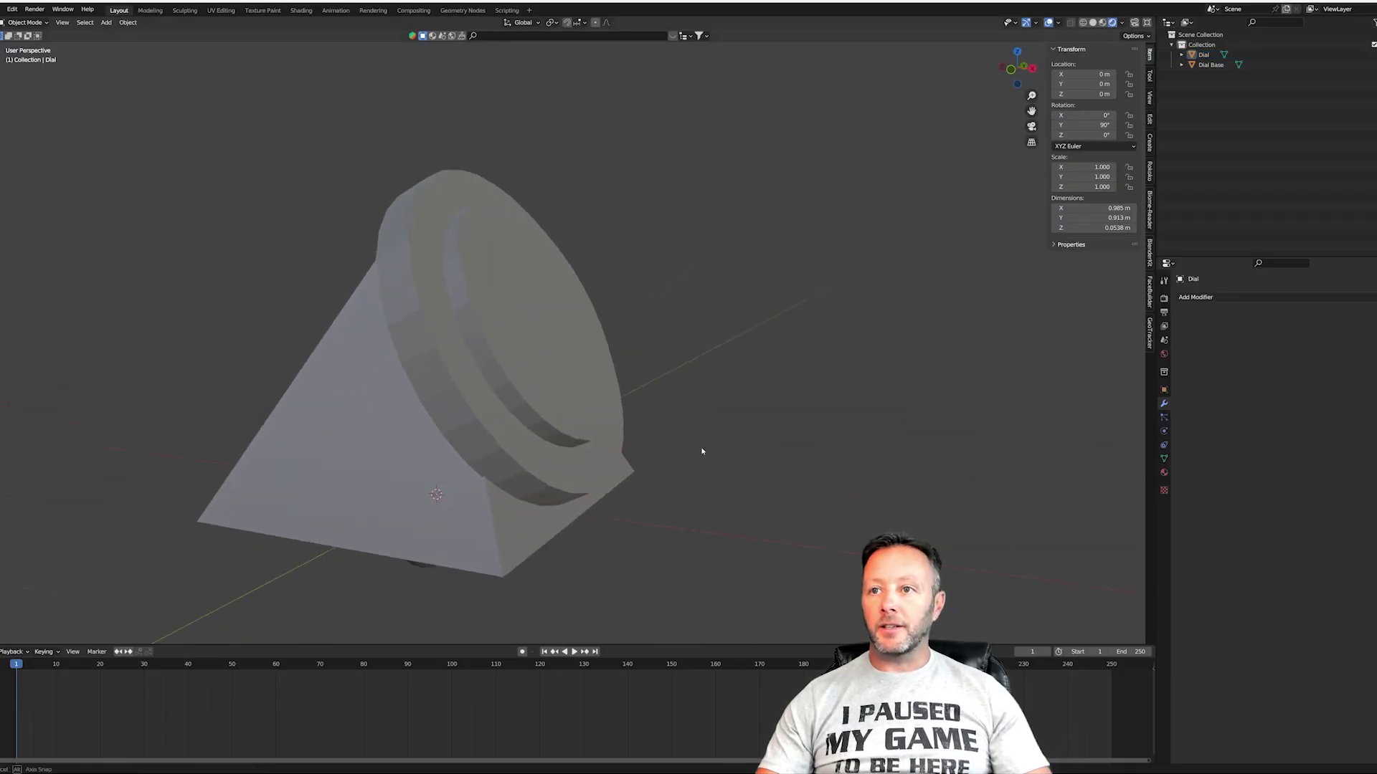
middle_click_drag(702, 452, 661, 445)
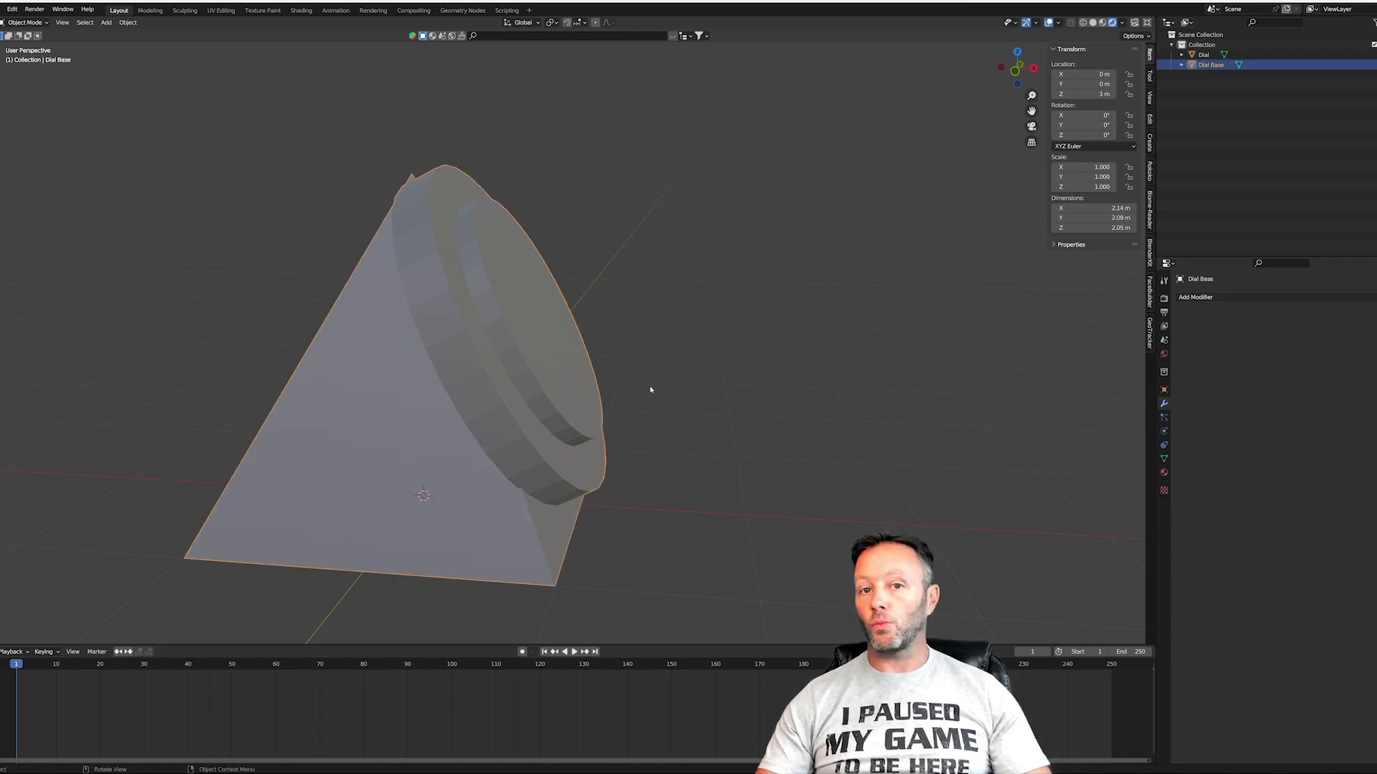
mouse_move(602, 395)
middle_mouse_down()
mouse_move(636, 393)
mouse_move(620, 391)
middle_mouse_up()
left_click(1376, 64)
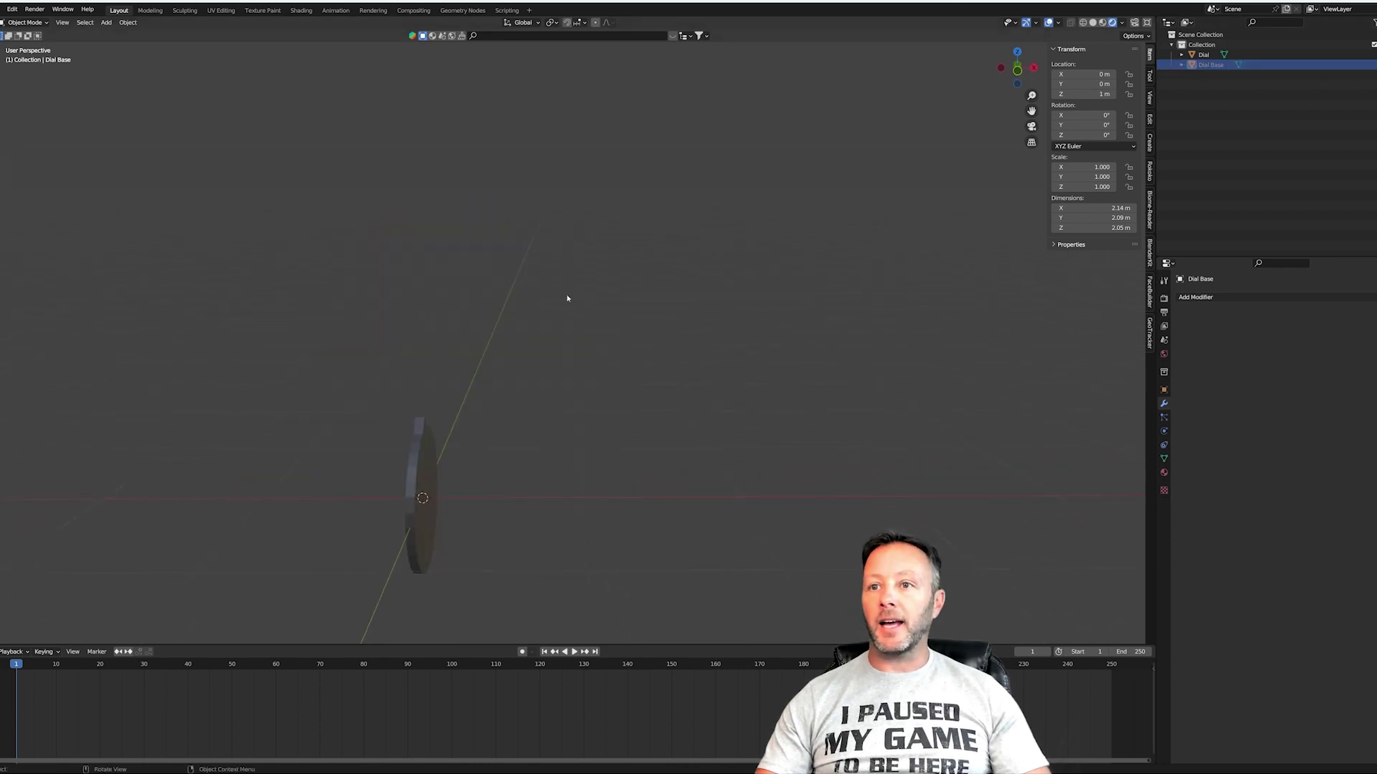
- Examine the isolated Dial's shape and origin point from the side and front
scroll(441, 550, "up", 4)
scroll(442, 502, "down", 4)
middle_click_drag(442, 394, 545, 384)
scroll(523, 381, "up", 3)
scroll(515, 384, "down", 3)
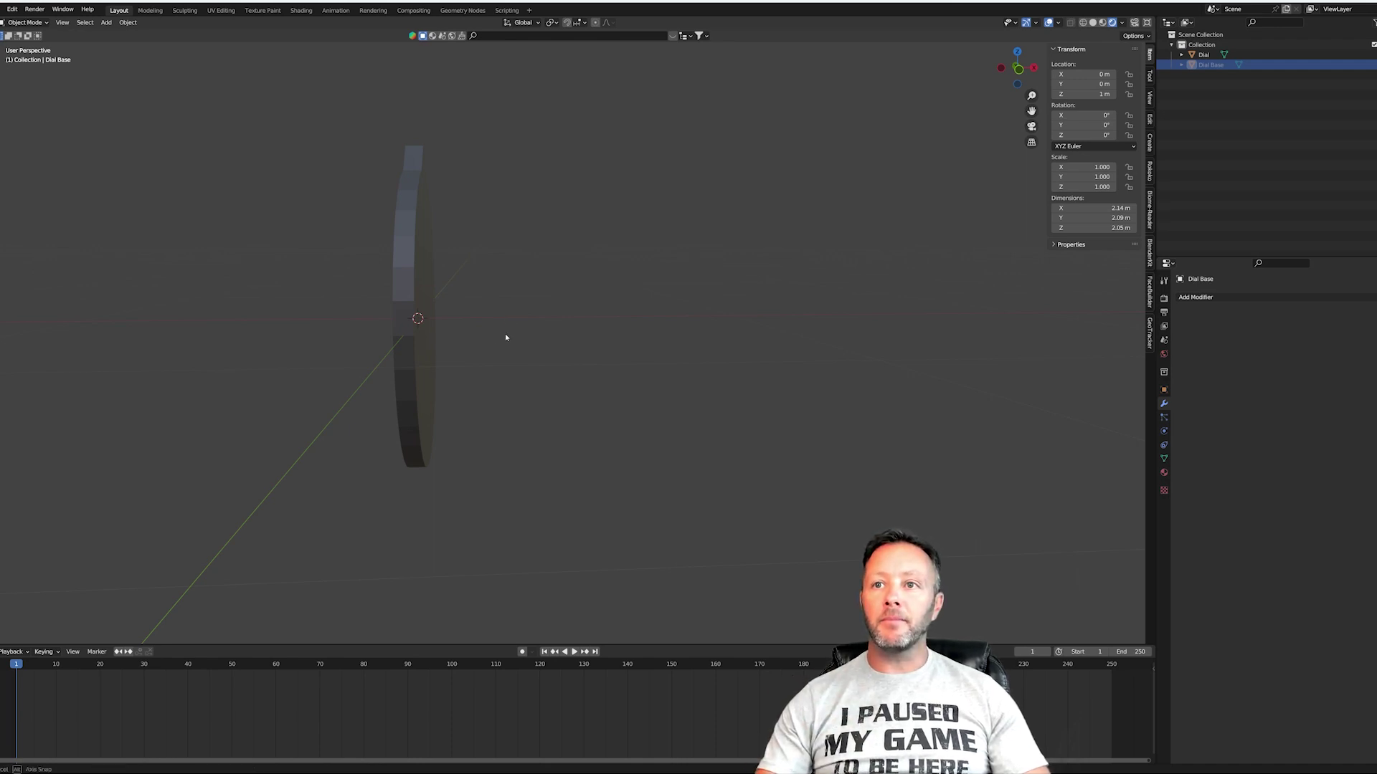
middle_click_drag(505, 337, 544, 333)
scroll(512, 360, "up", 2)
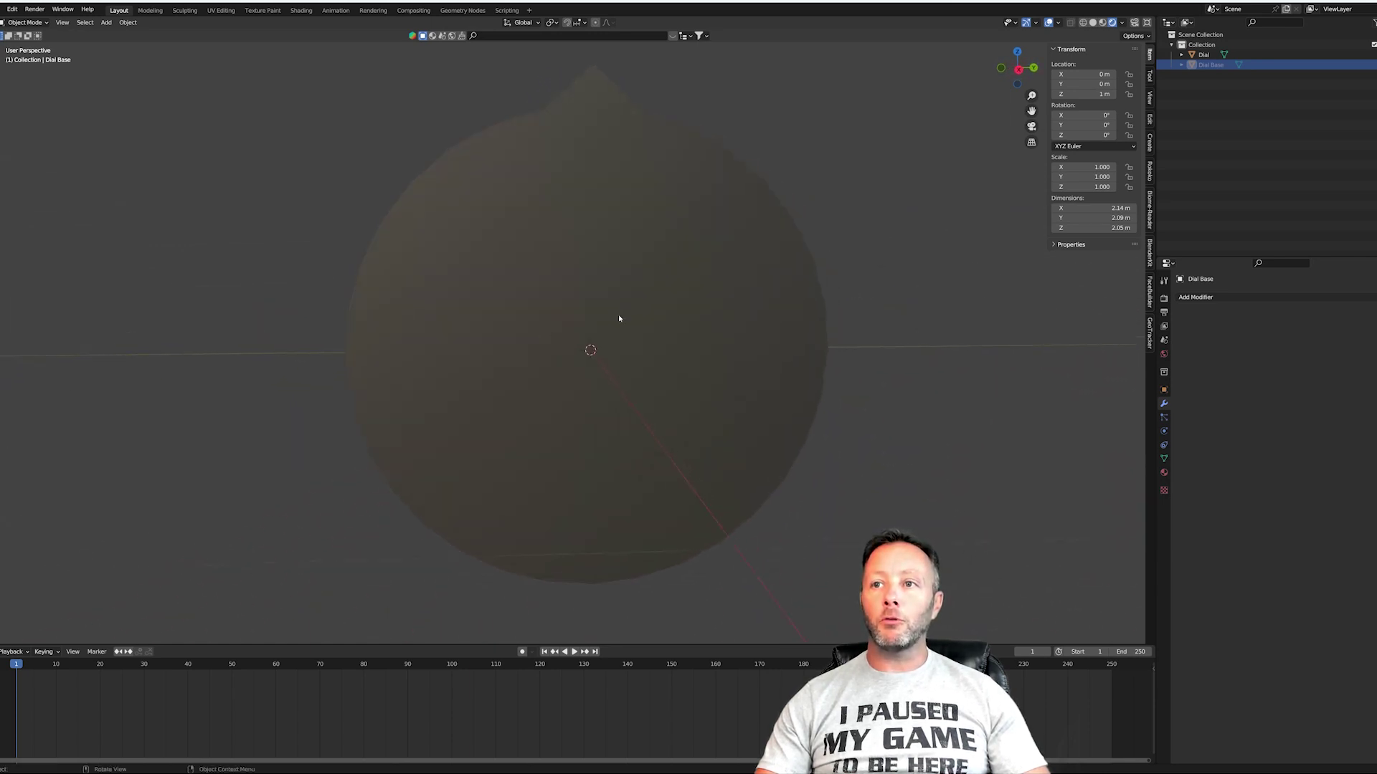
- Try rotating the Dial freely about the global X, Y and Z axes, and undo the last rotation
left_click(681, 348)
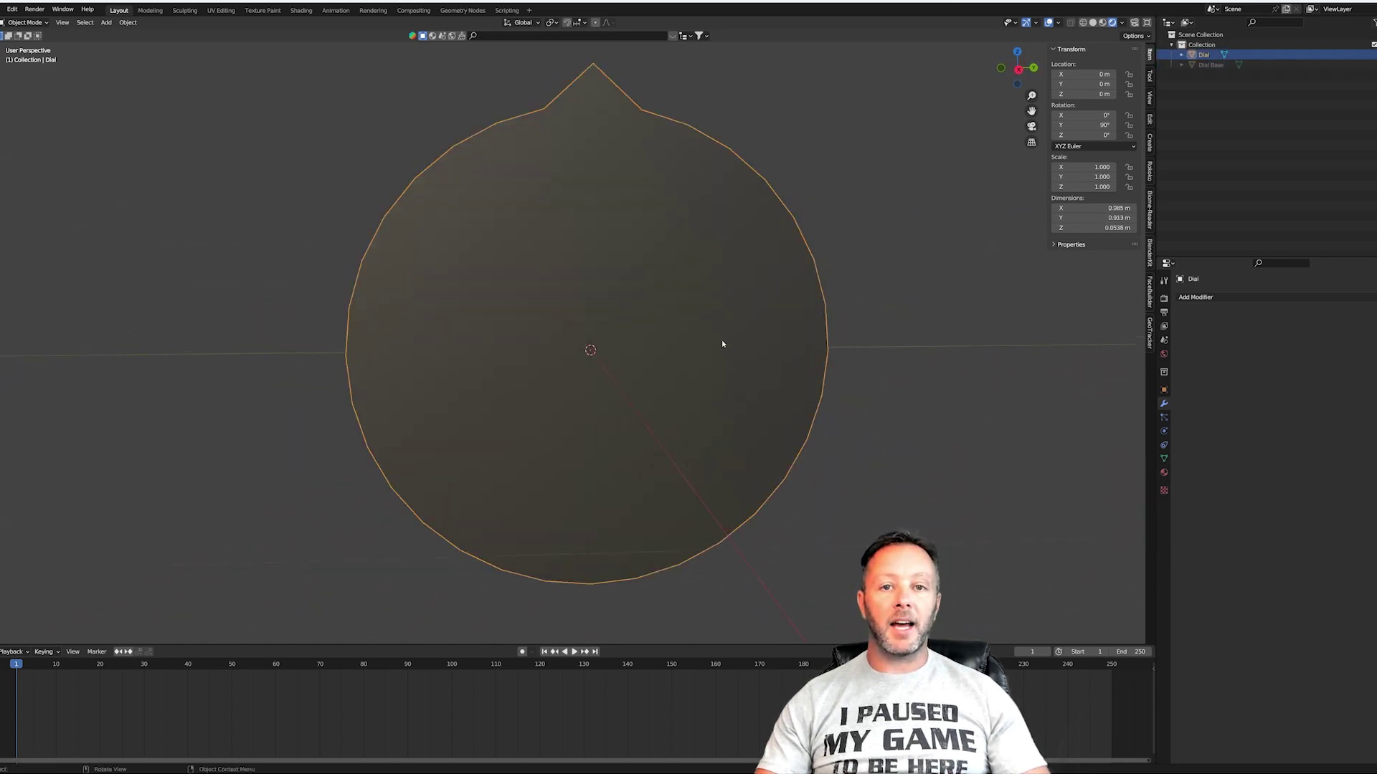
key("r")
key("x")
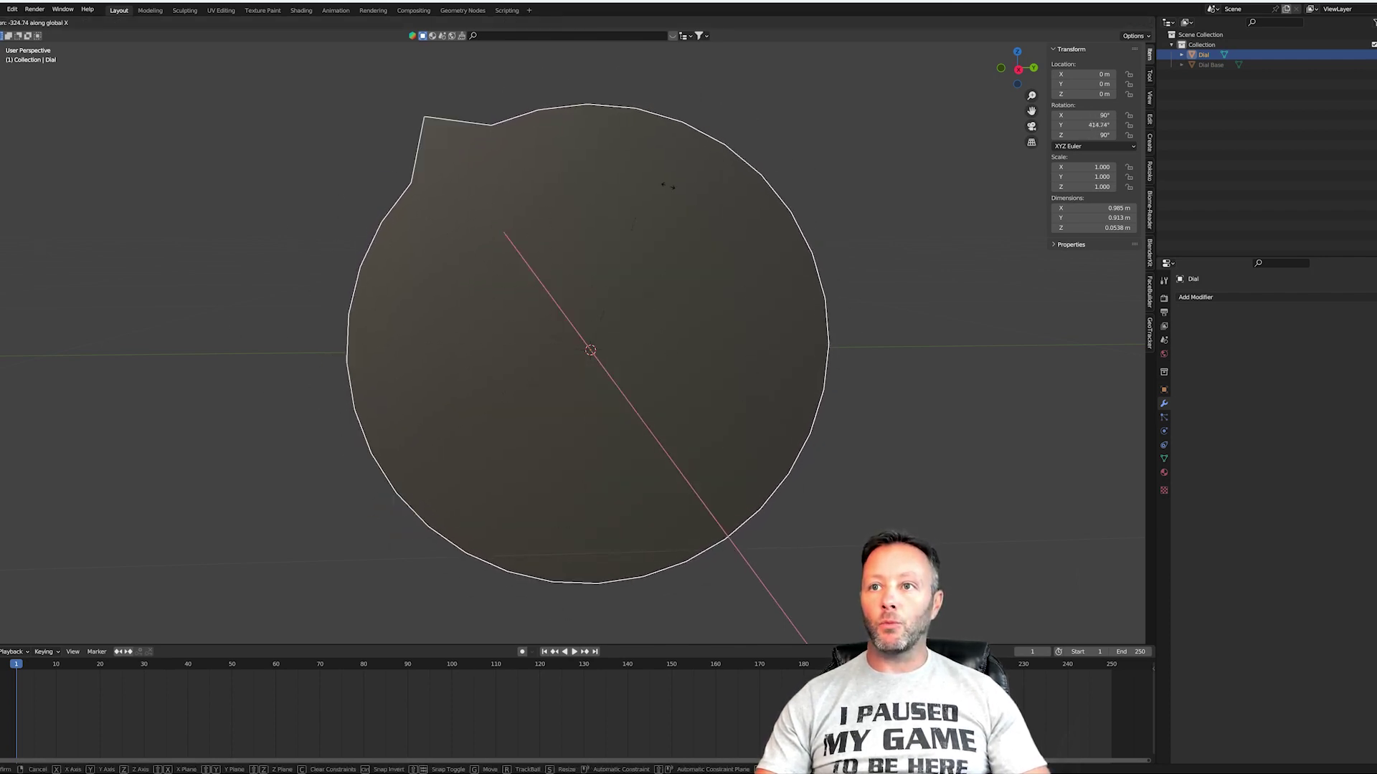
left_click(629, 391)
key("r")
key("y")
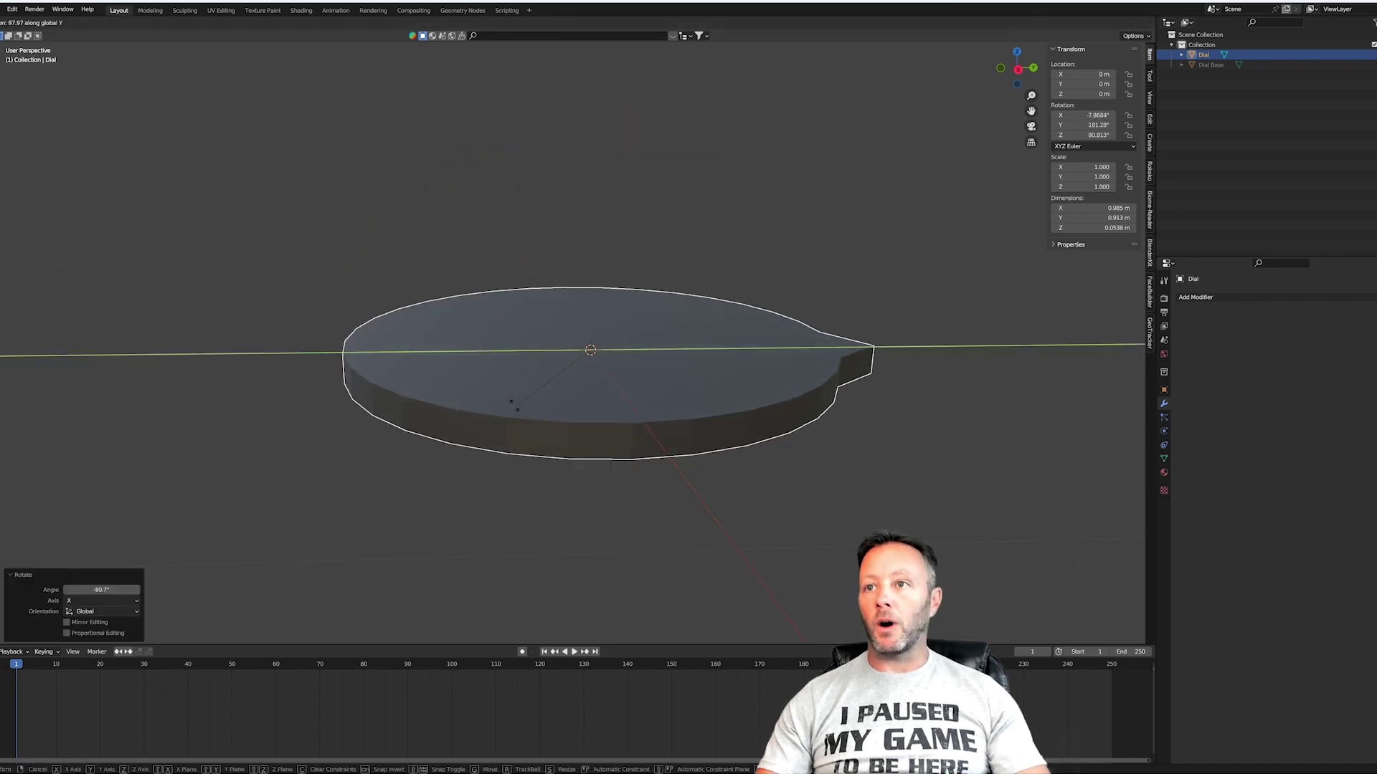
left_click(567, 330)
key("r")
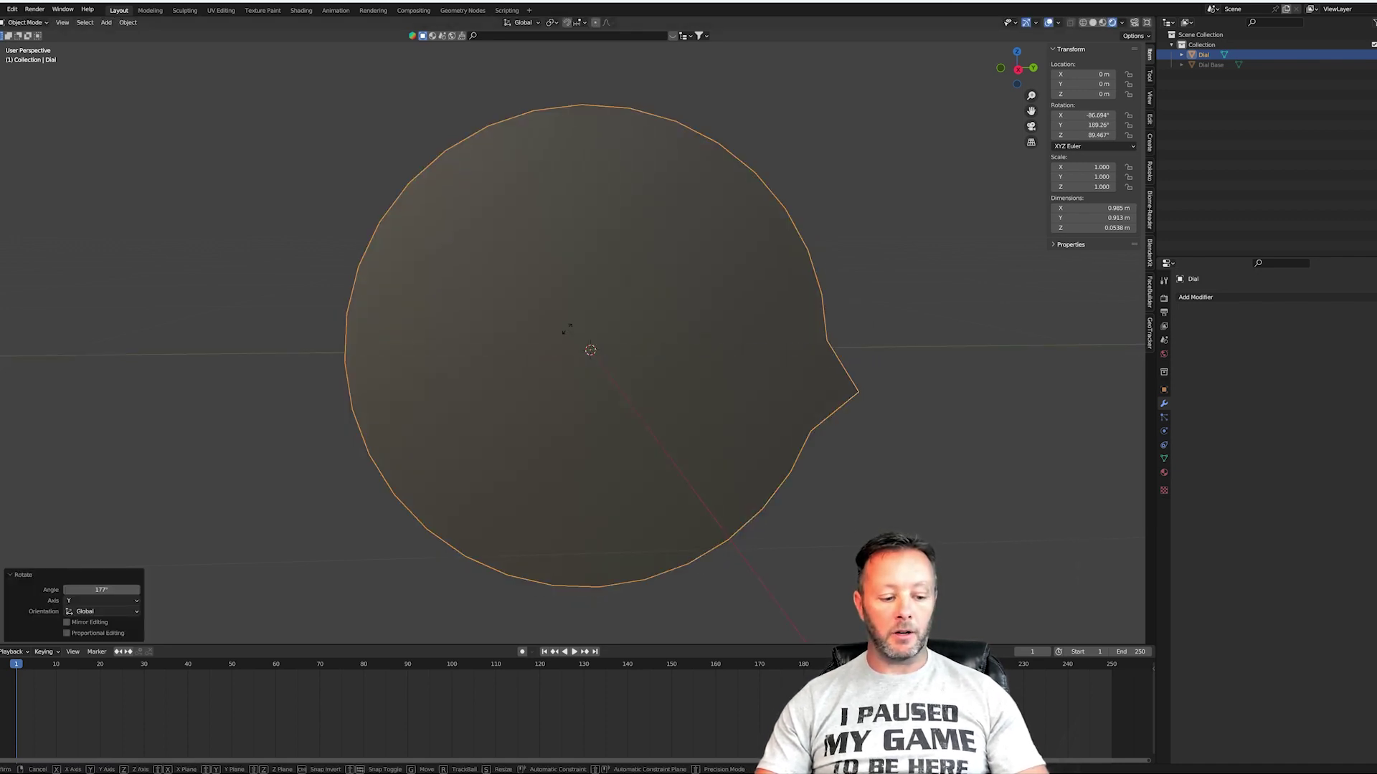
key("z")
left_click(642, 366)
key("ctrl+z")
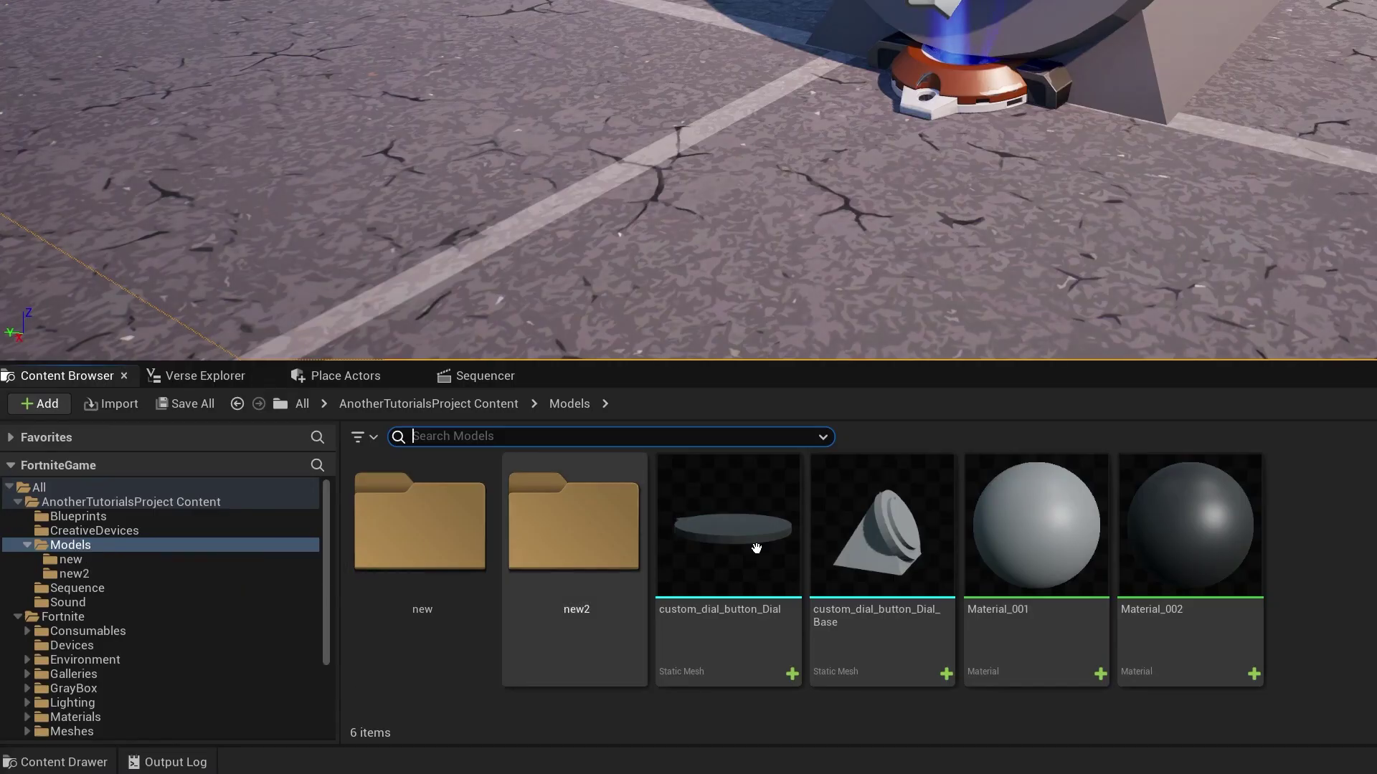
- Switch to UEFN and inspect the custom_dial_button_Dial_Base and custom_dial_button_Dial meshes in the Models folder and the placed dial in the level
left_click(873, 534)
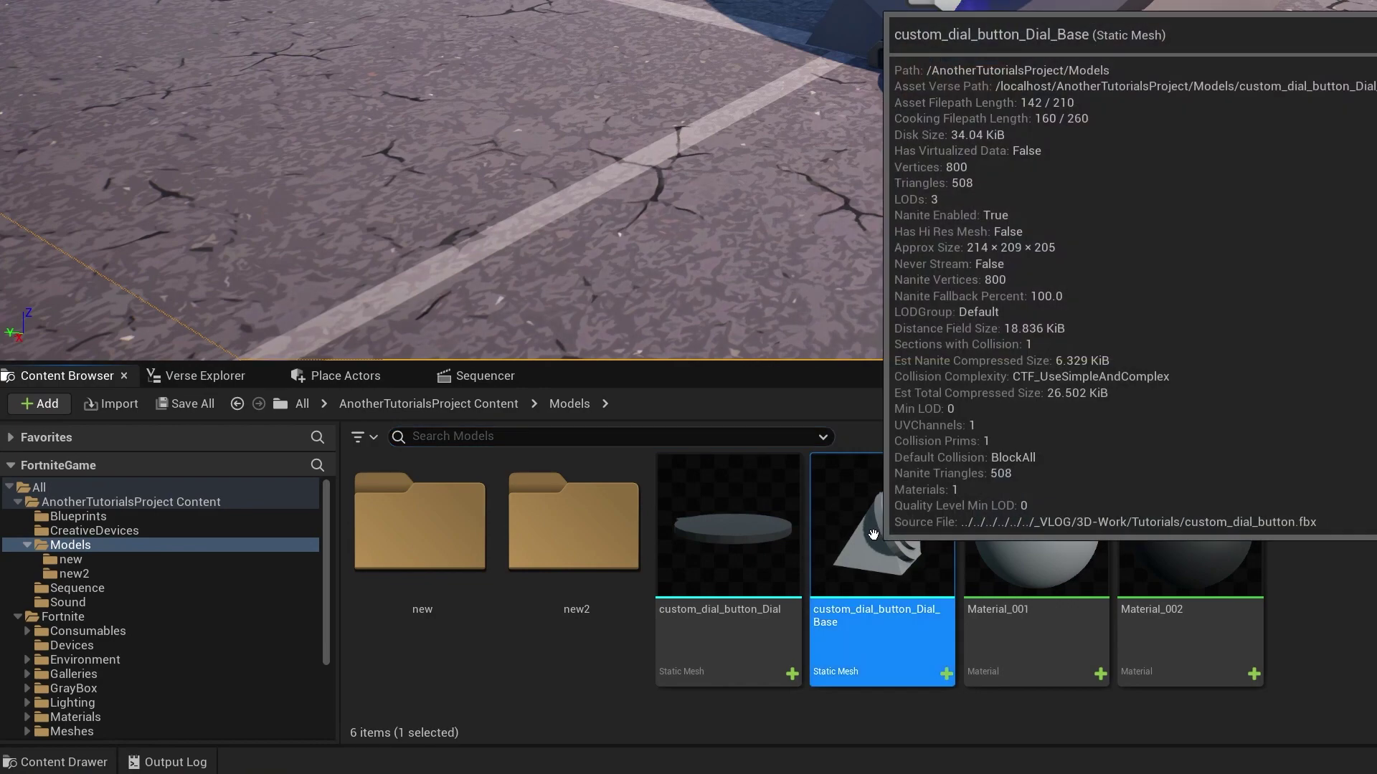
left_click(689, 550)
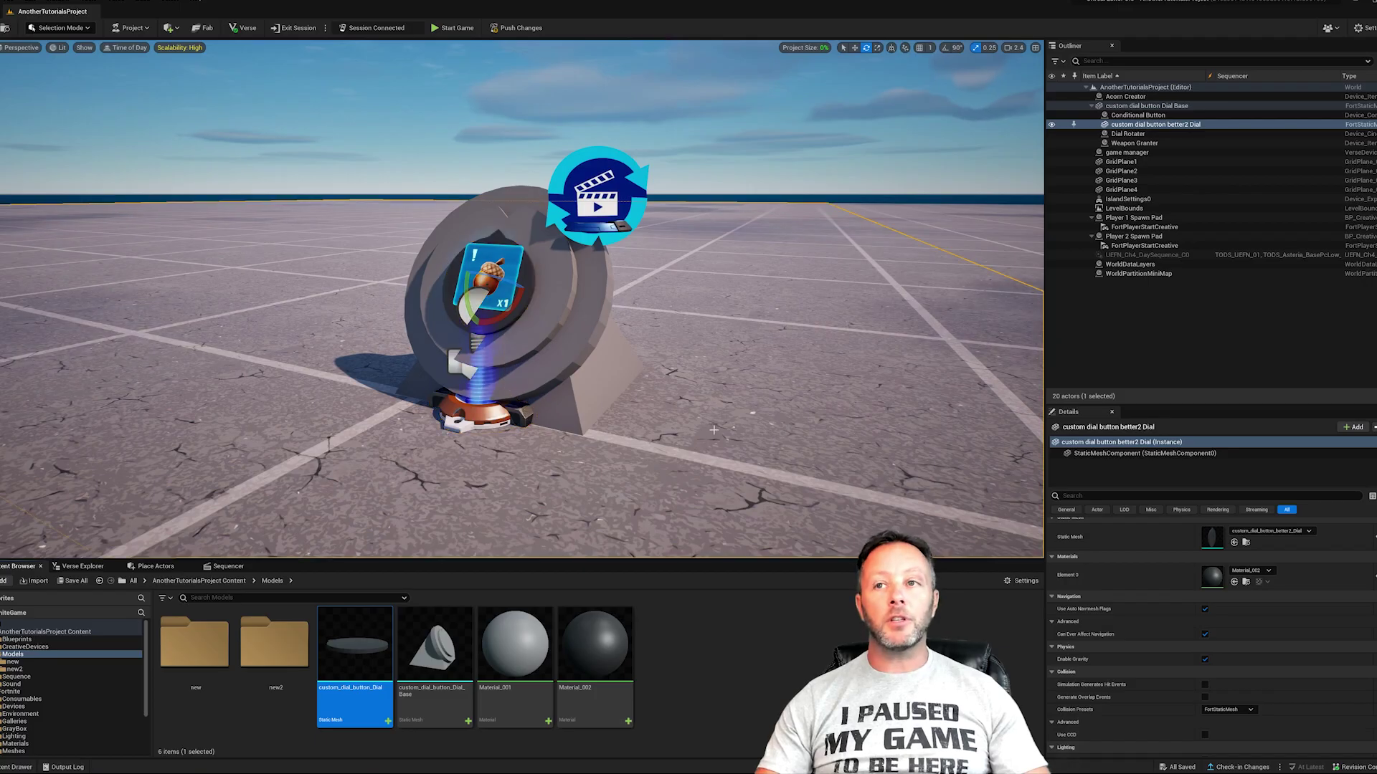
right_click_drag(714, 430, 328, 281)
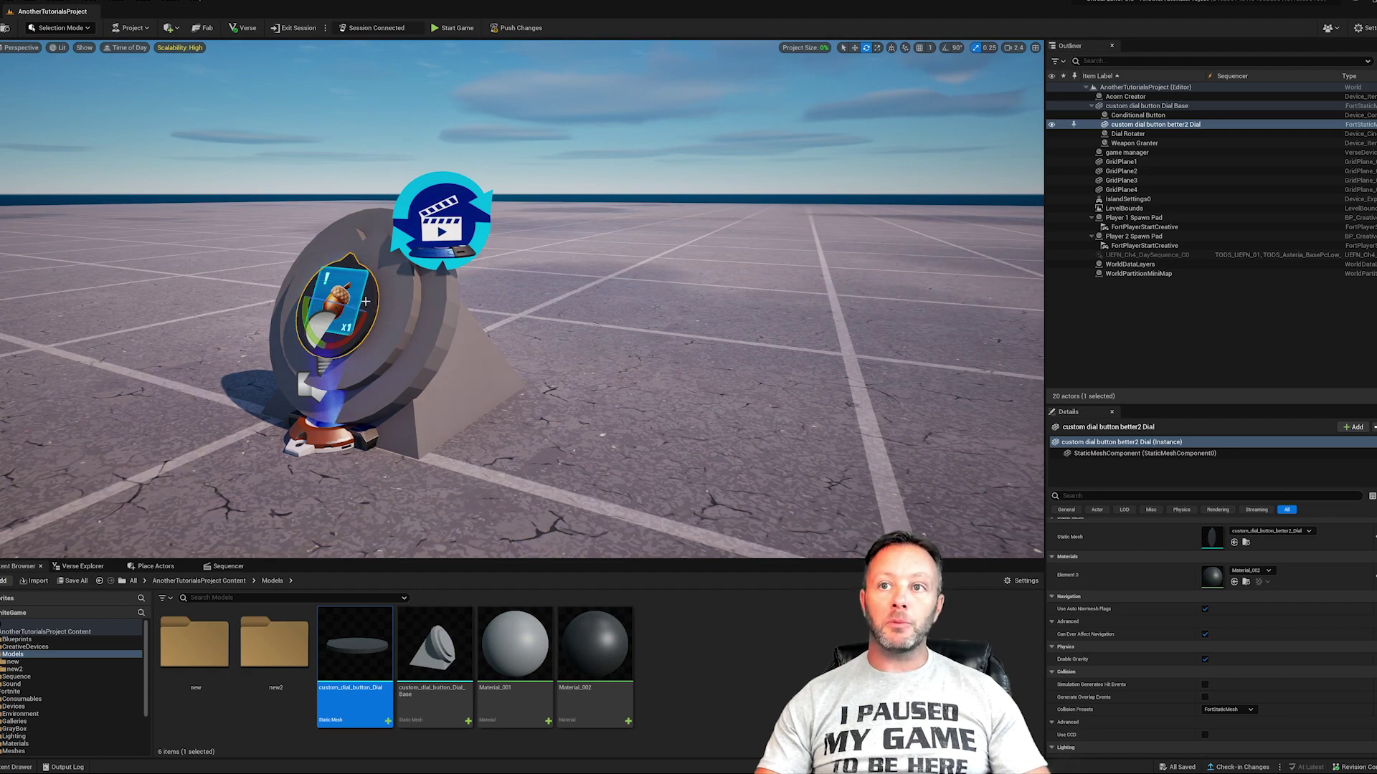
key("f")
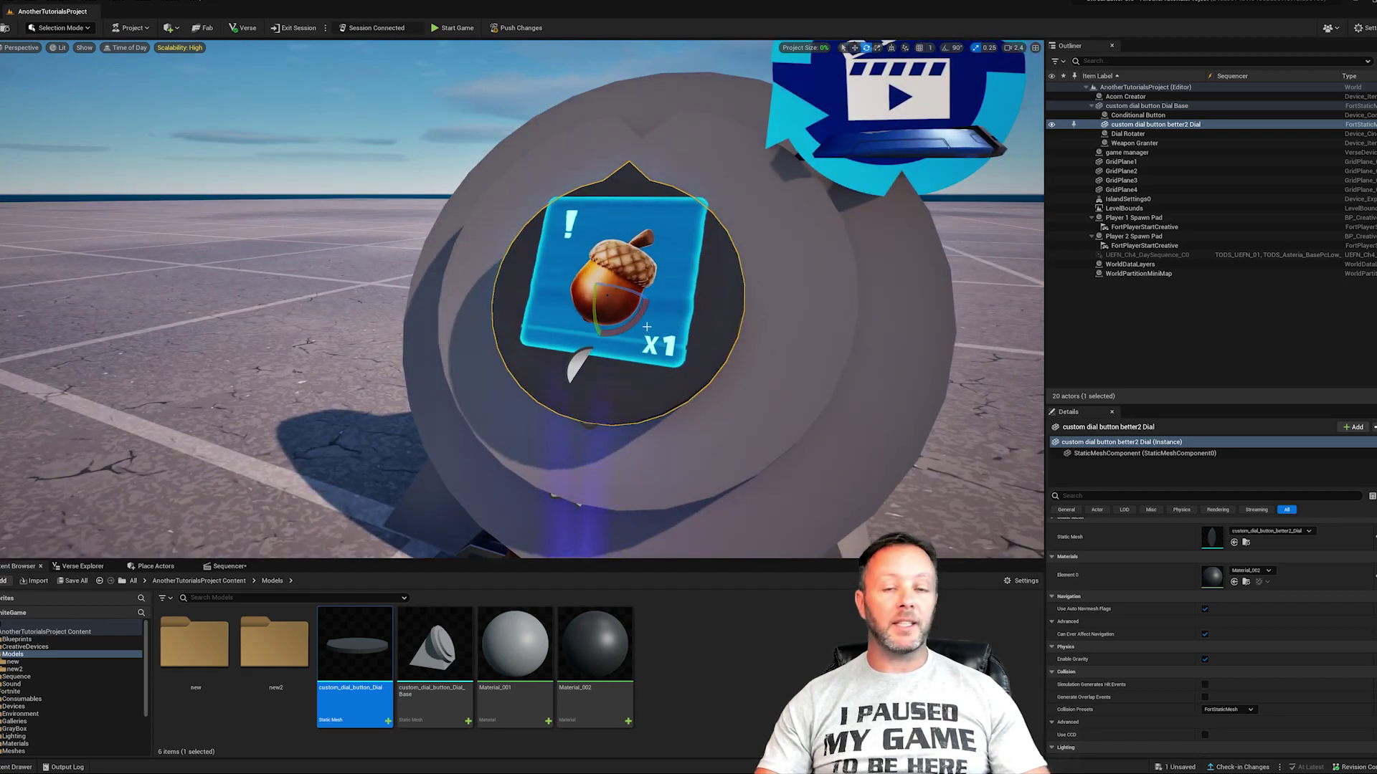
- Review the Weapon Granter's item settings and the Conditional Button's key item and advanced options
scroll(644, 332, "down", 5)
left_click(548, 465)
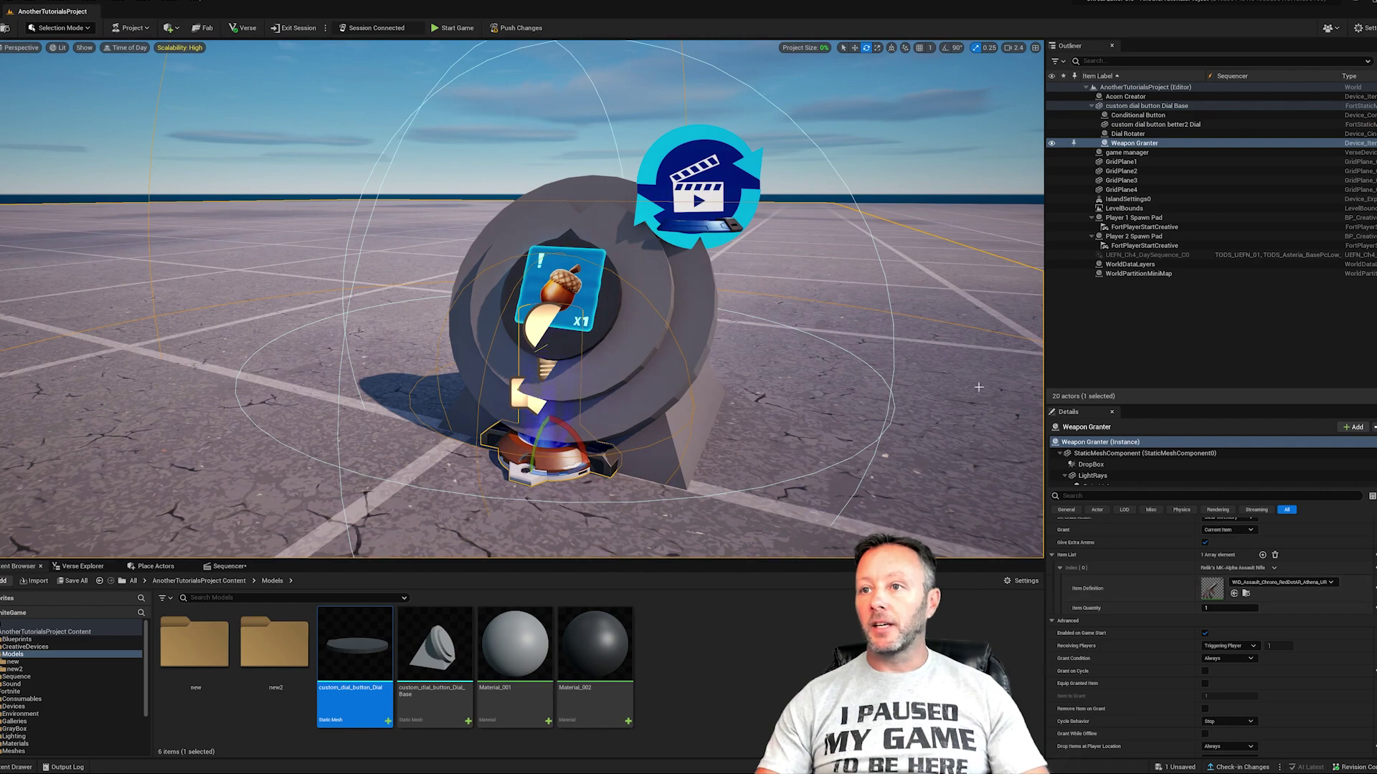
left_click(640, 217)
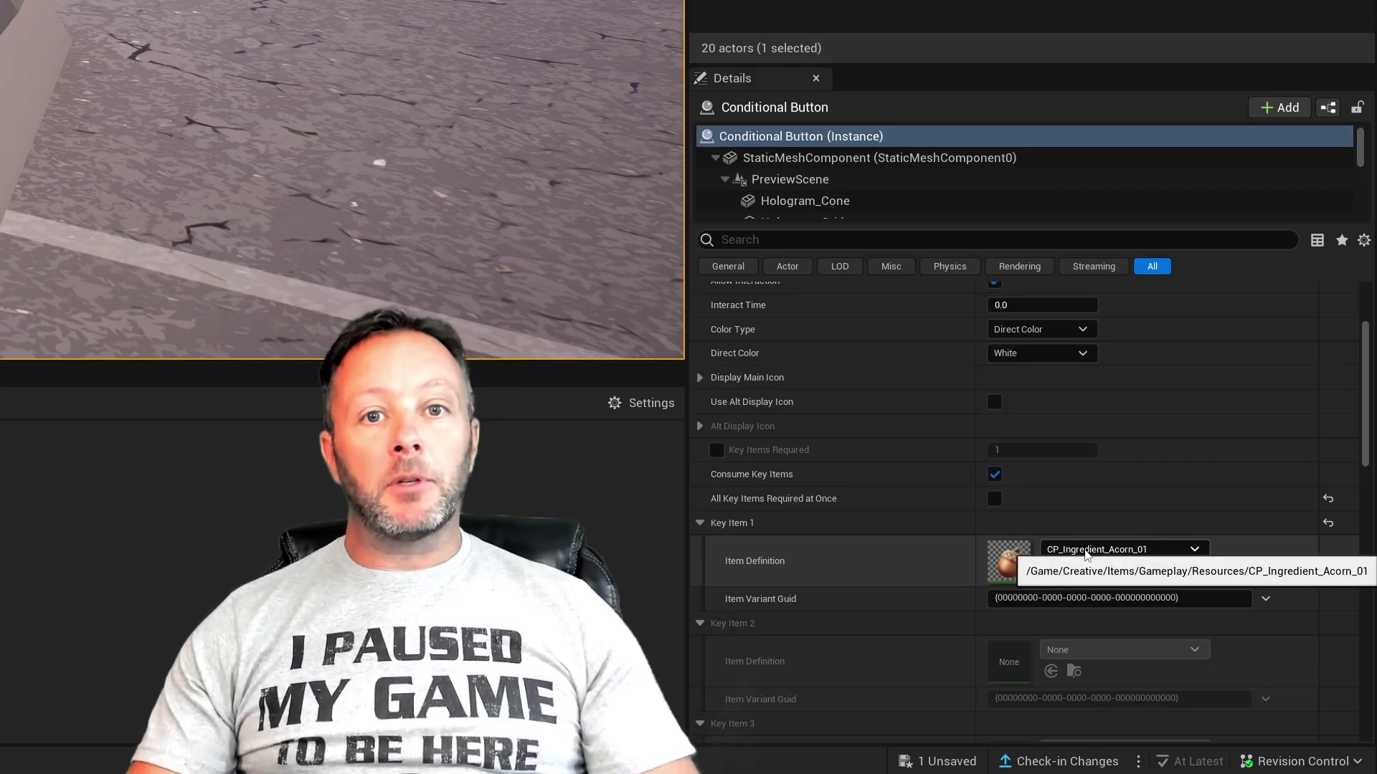
scroll(1221, 448, "down", 4)
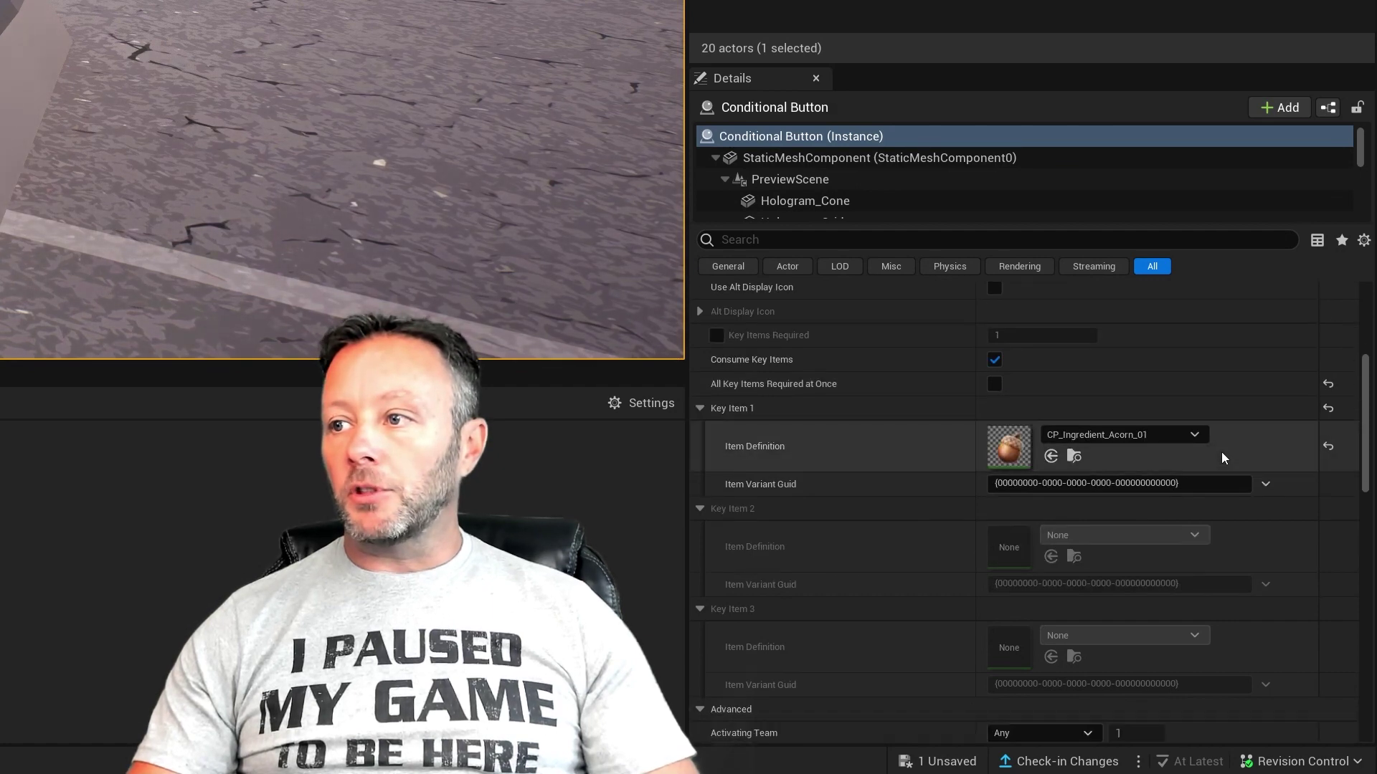
scroll(1218, 466, "down", 2)
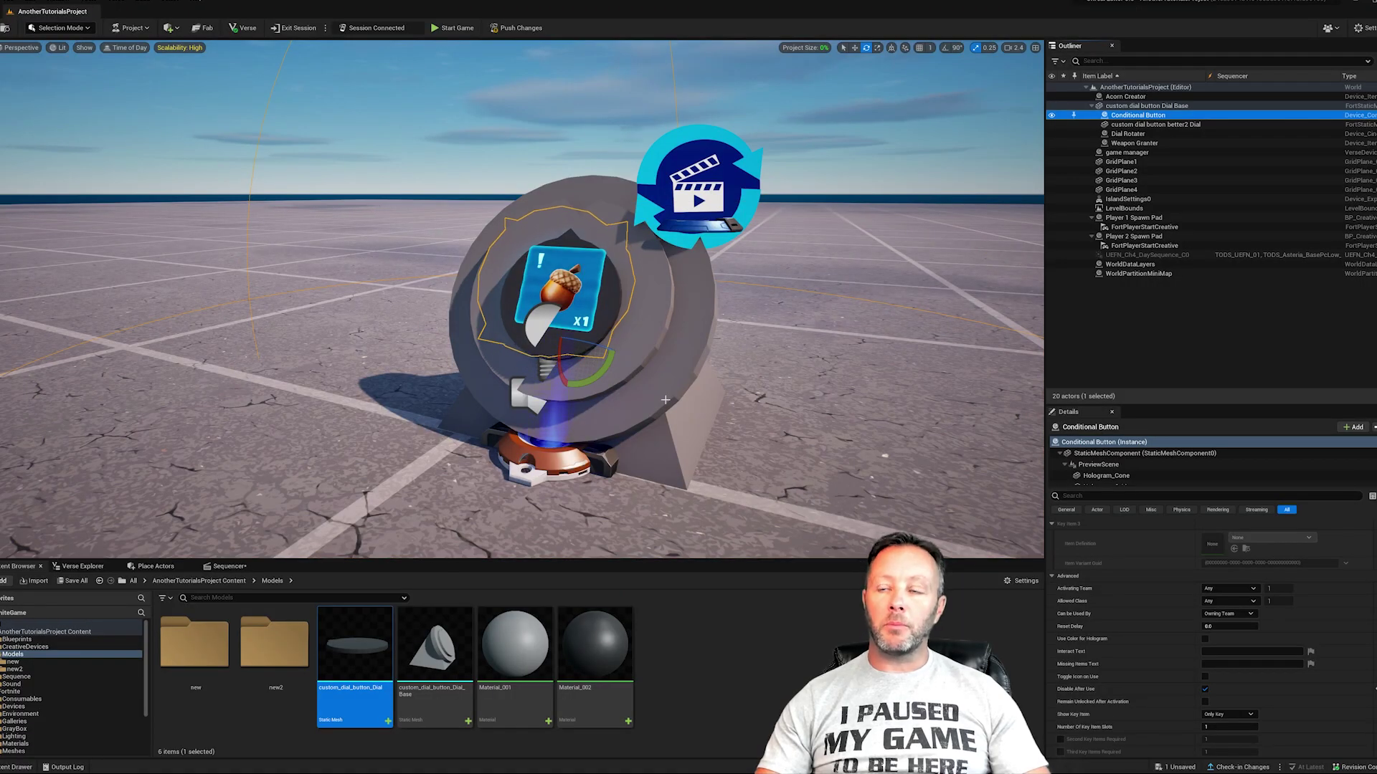
- Examine how the Conditional Button, dial mesh, Dial Rotater and Weapon Granter are parented under custom dial button Dial Base
left_click(577, 294)
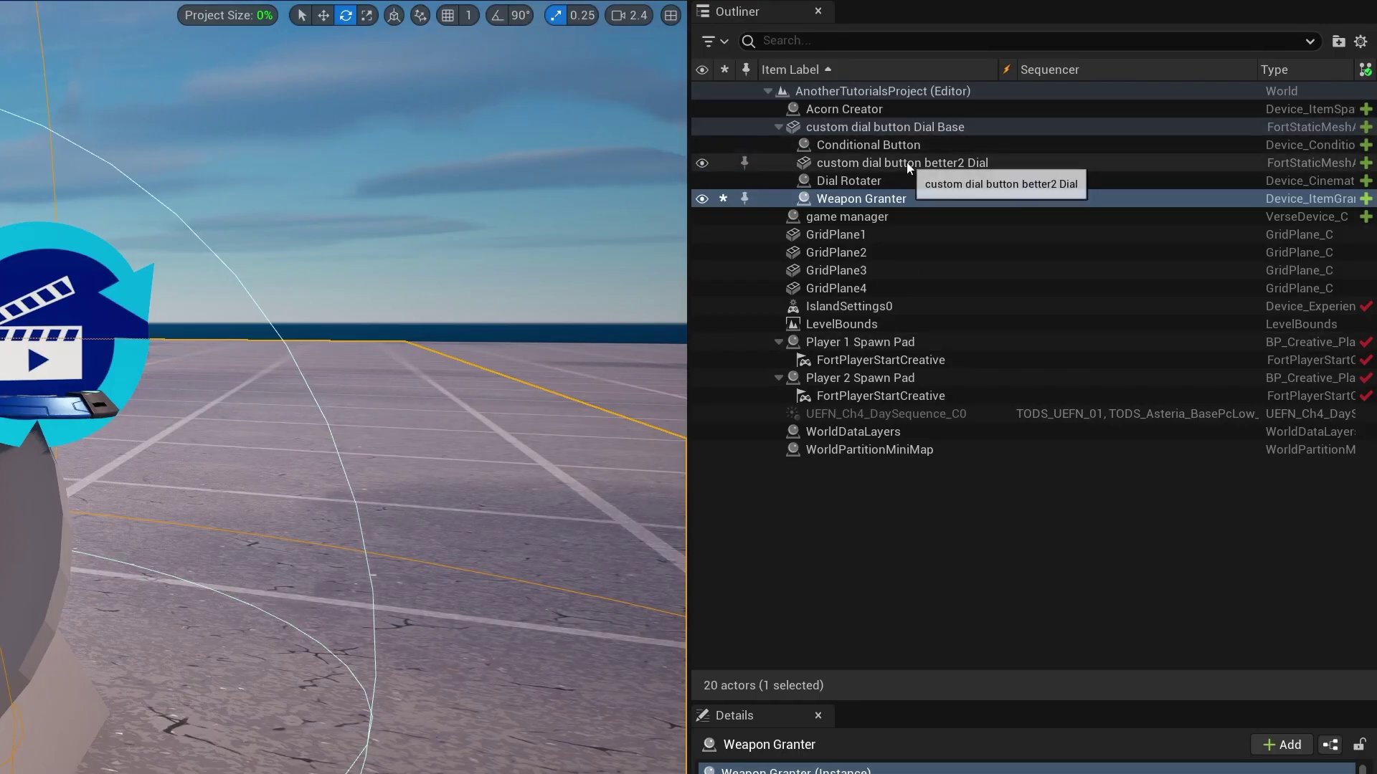
left_click(866, 94)
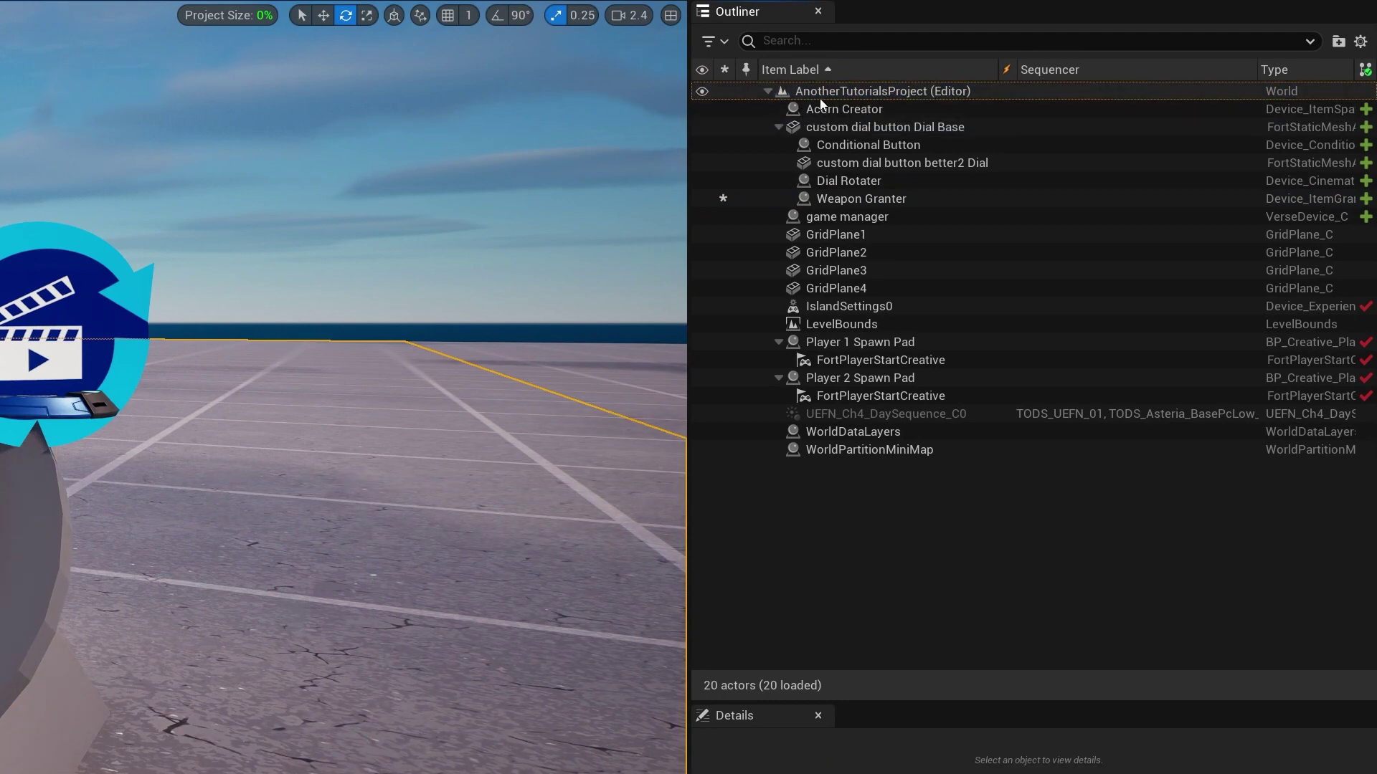
left_click(799, 127)
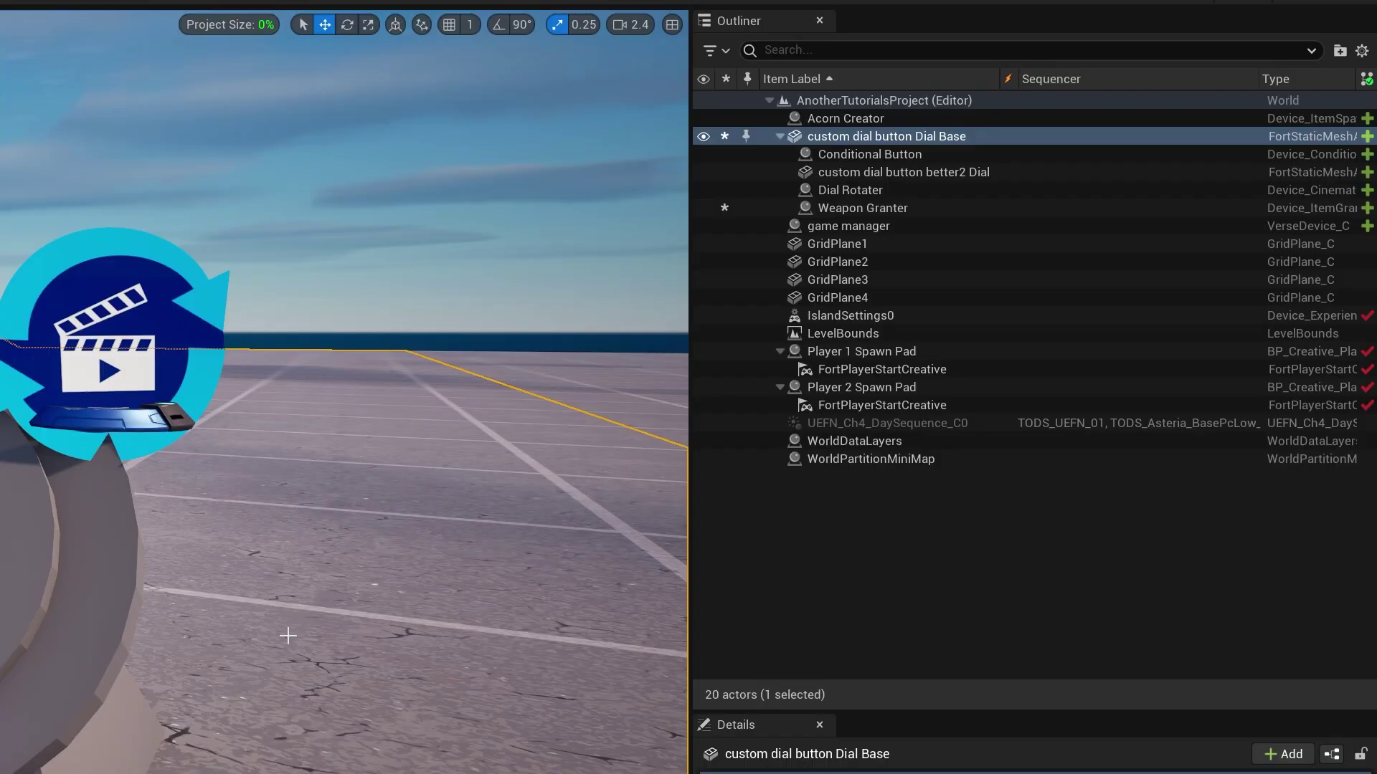
left_click(890, 139)
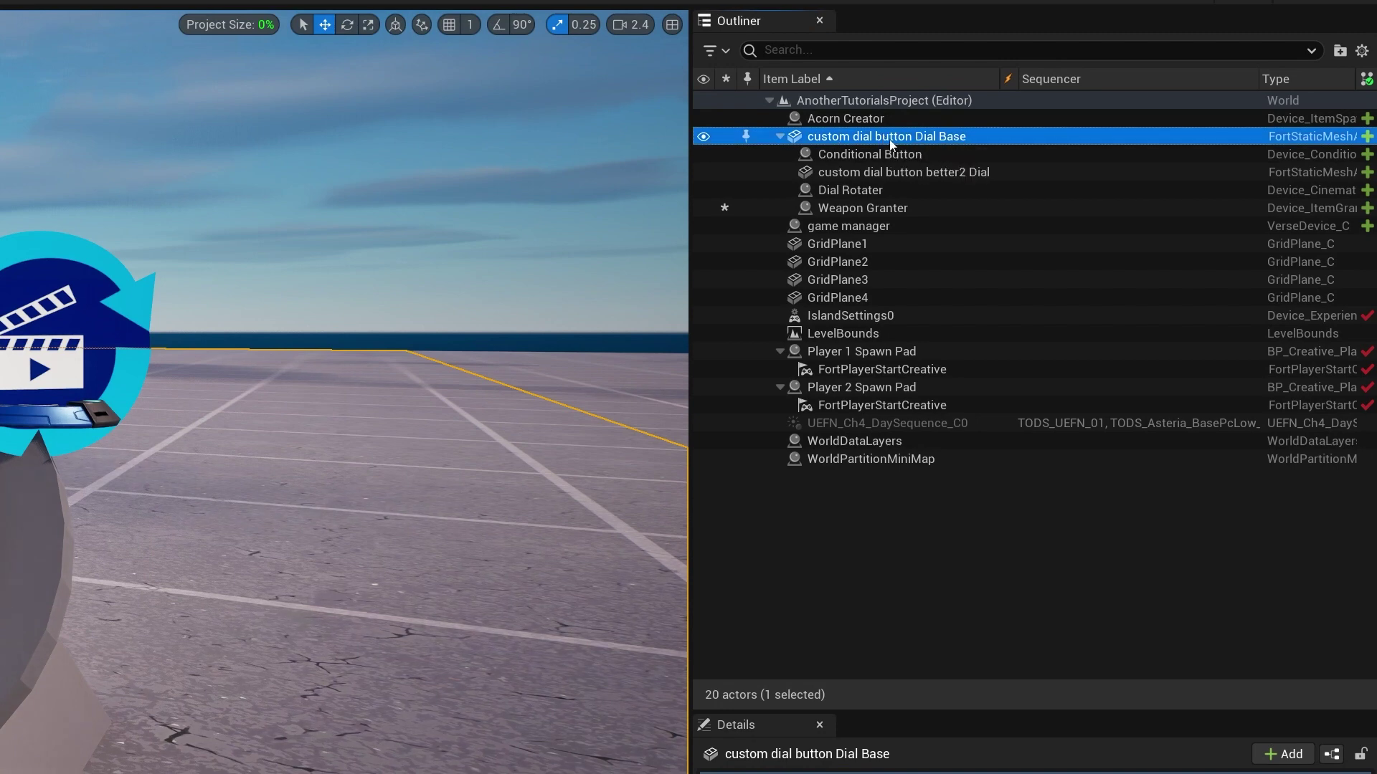
- Check the dial base's child objects: the Conditional Button, better2 Dial, Dial Rotater and Weapon Granter
left_click(869, 153)
left_click(881, 172)
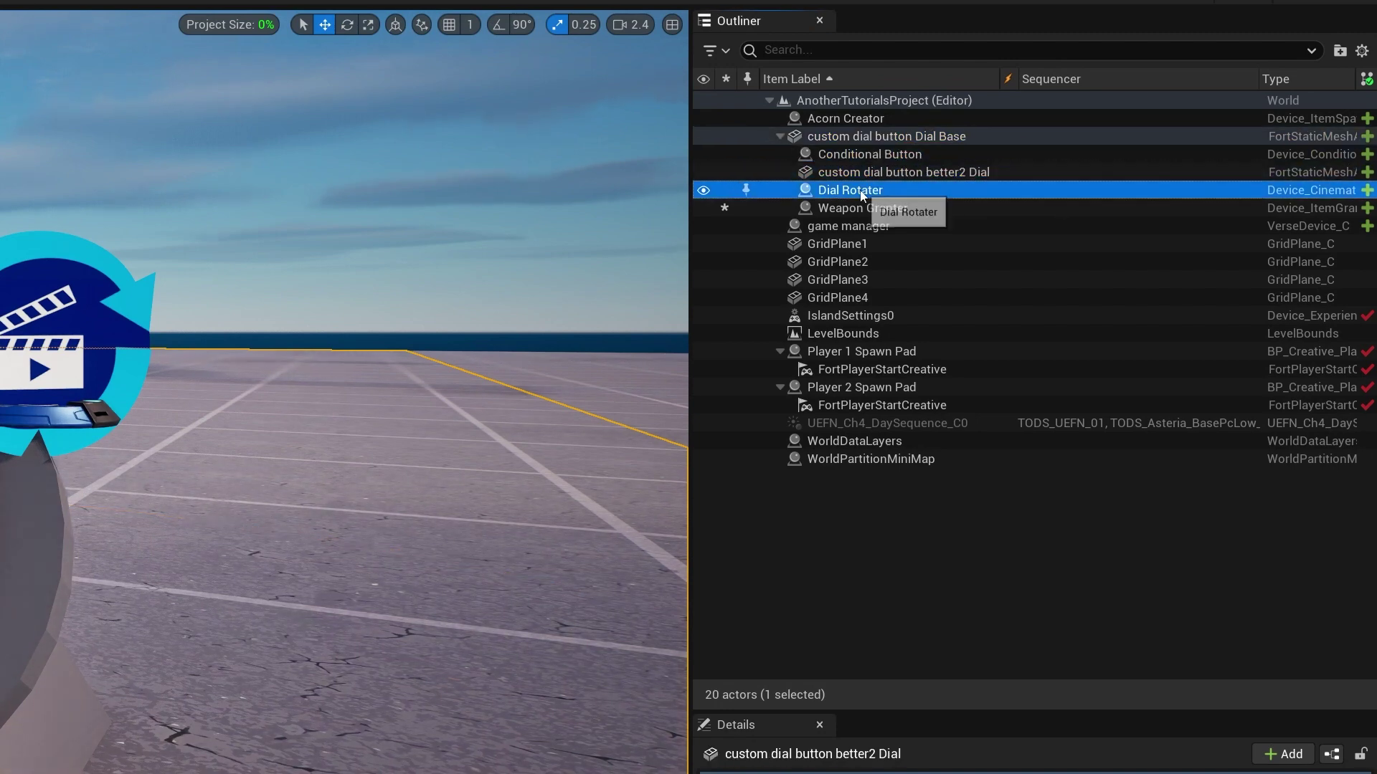
left_click(890, 209)
- Try parenting GridPlane1 under another actor, attach it to GridPlane2, and detach it again
left_click_drag(839, 244, 878, 141)
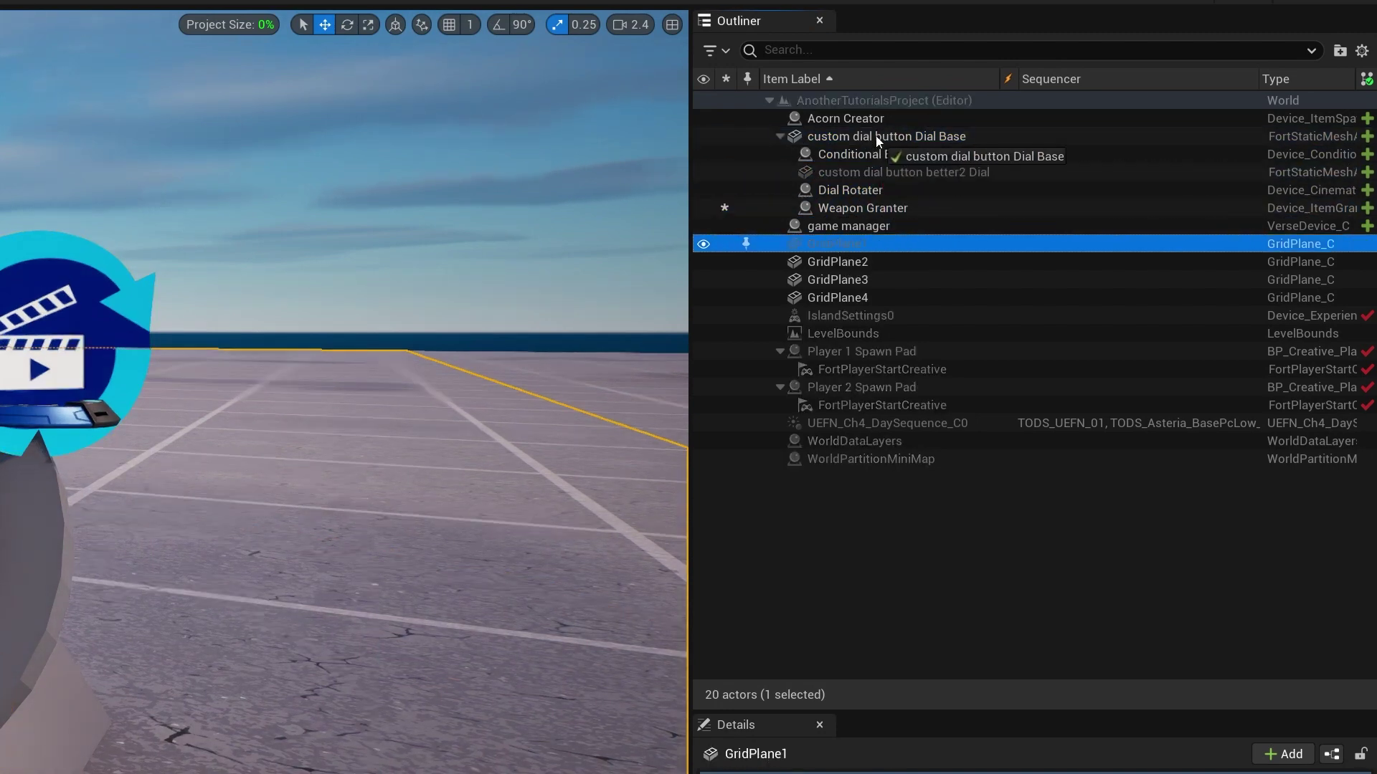
left_click_drag(824, 261, 825, 260)
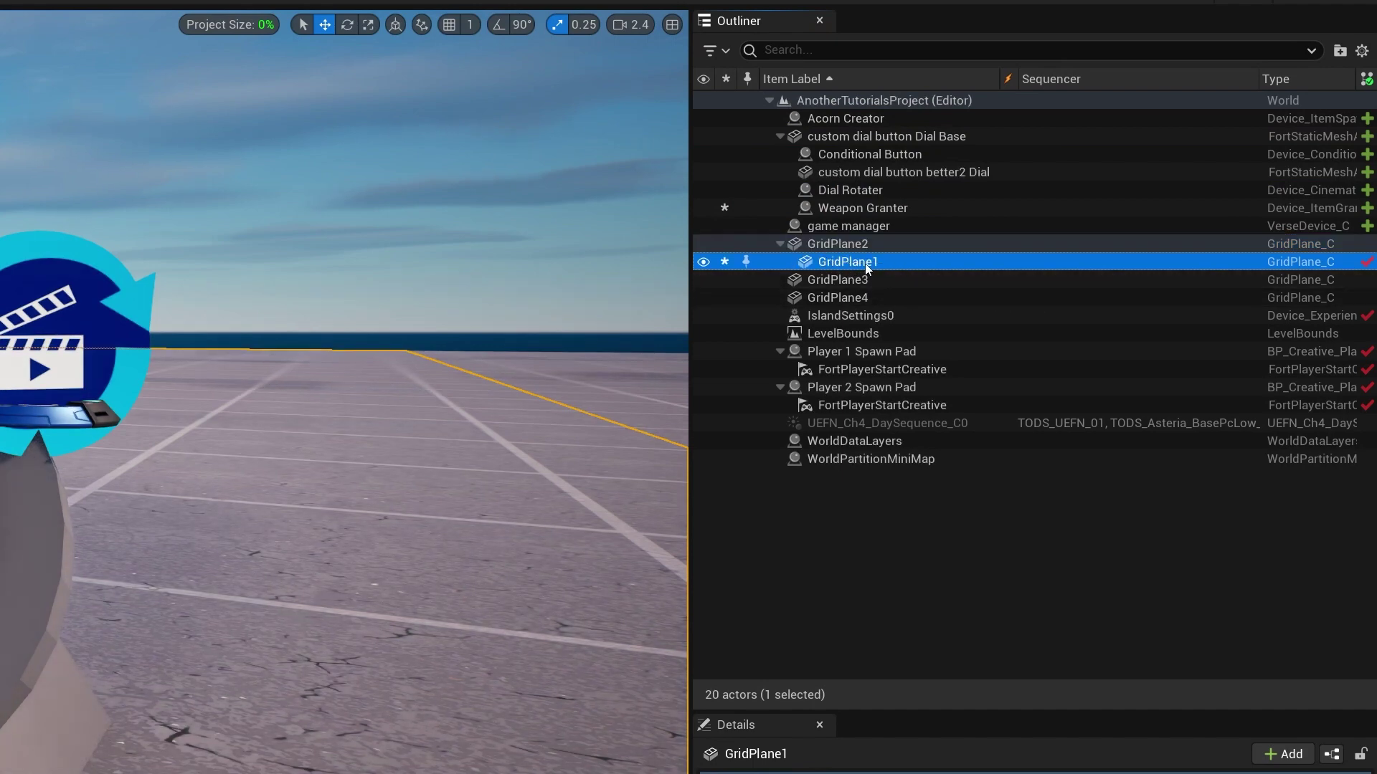
left_click_drag(849, 402, 906, 555)
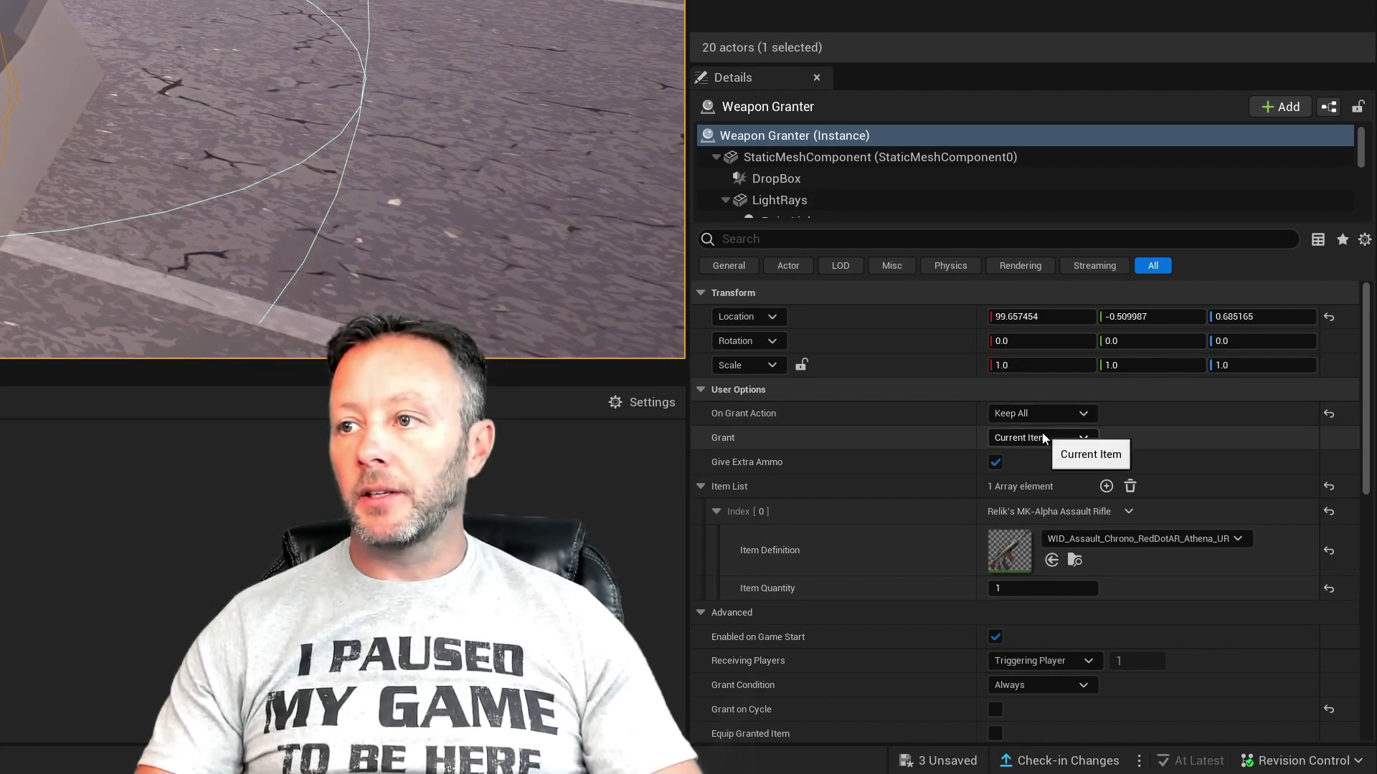
- Review the Weapon Granter's advanced options and keep Drop Items at Player Location set to Always
scroll(1236, 508, "down", 3)
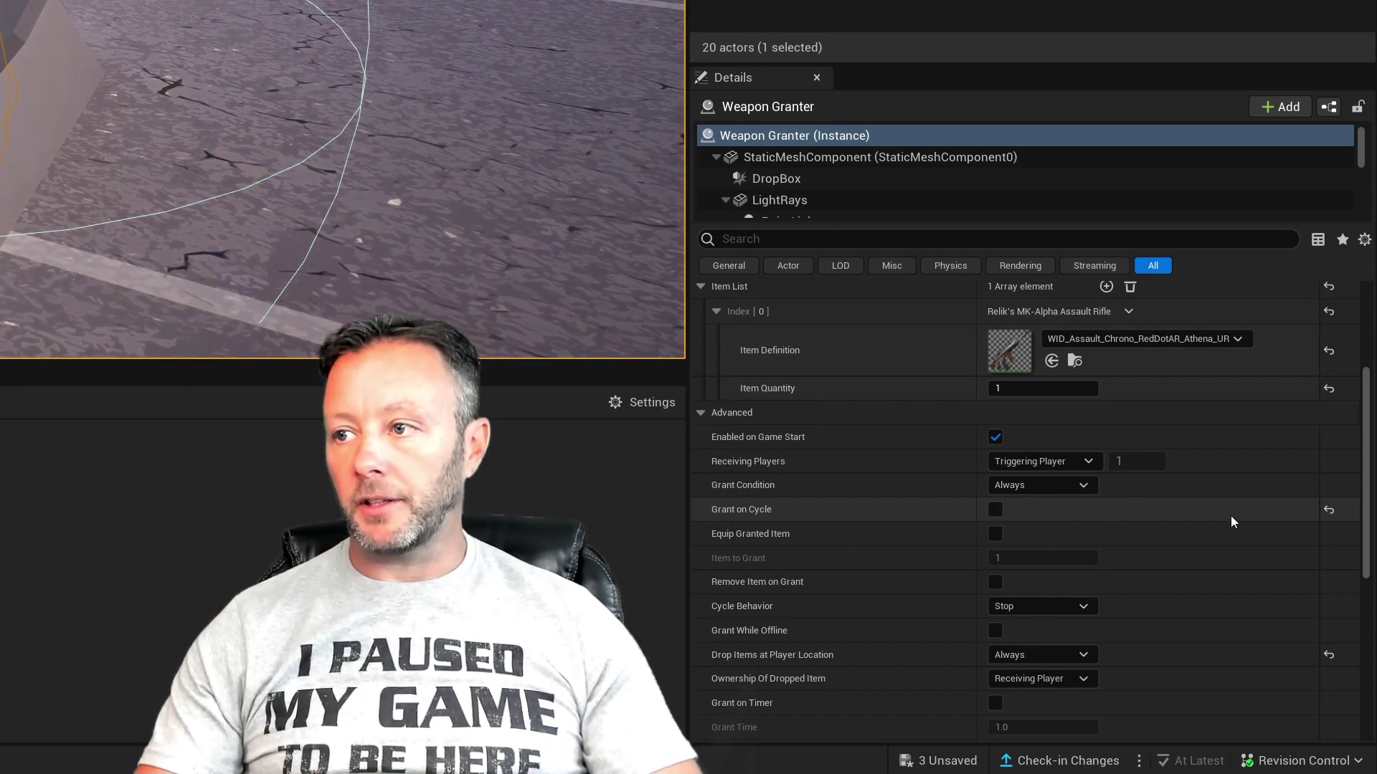
scroll(1230, 516, "down", 3)
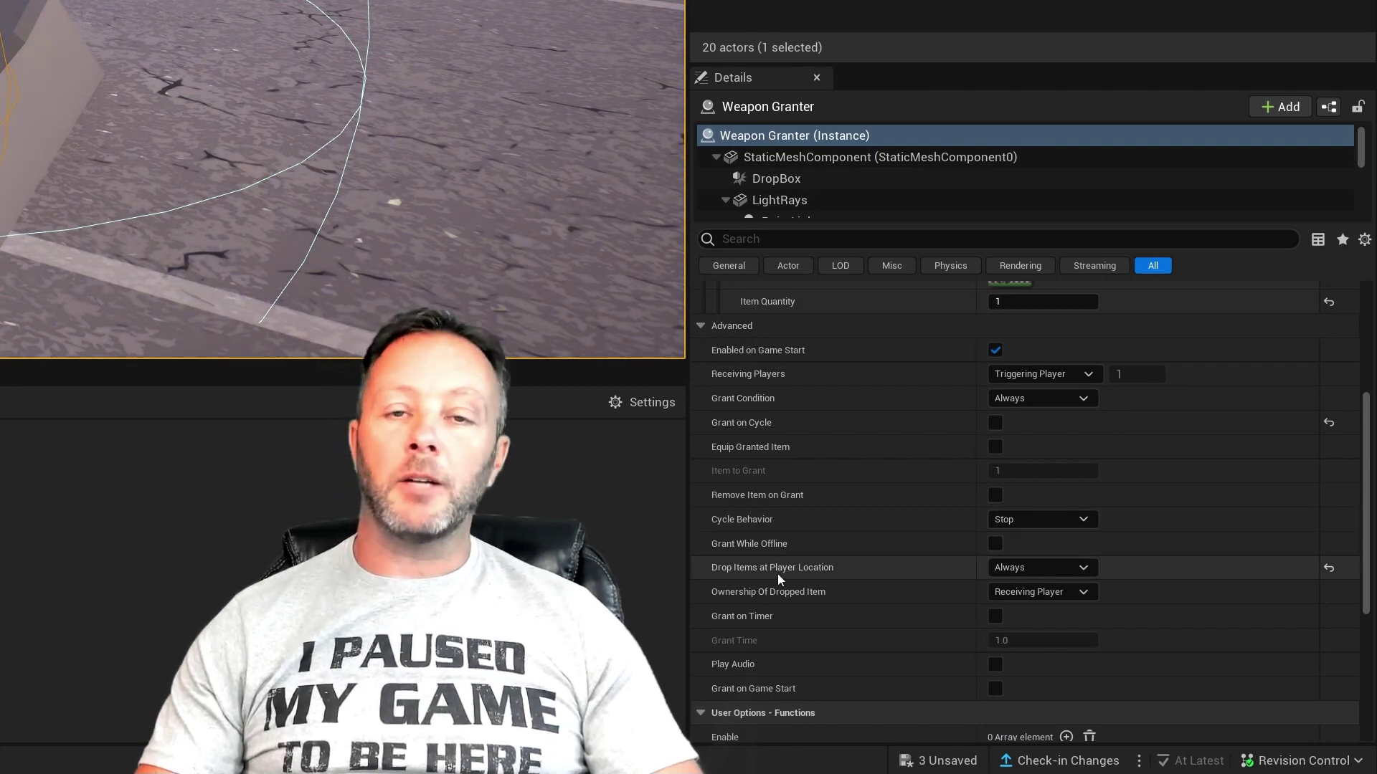
left_click(1036, 568)
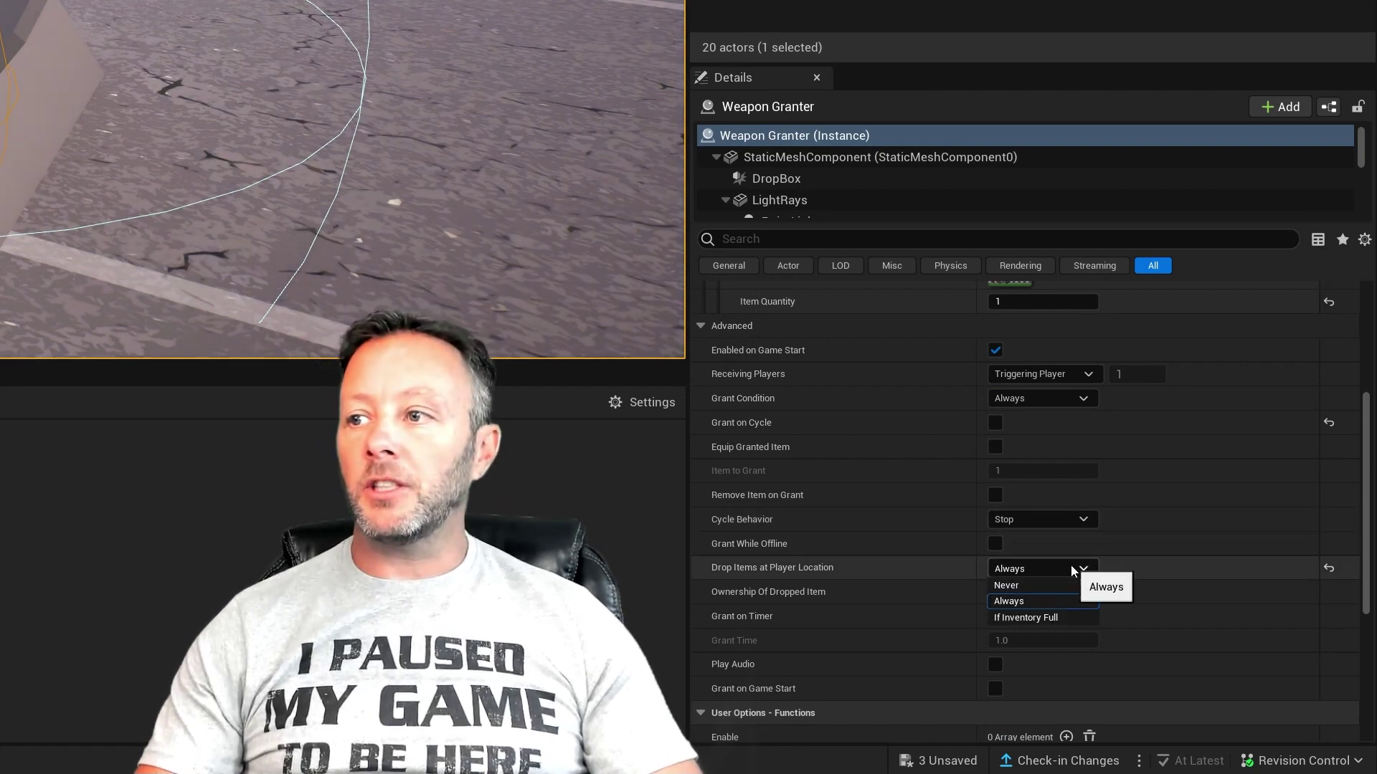
left_click(1041, 607)
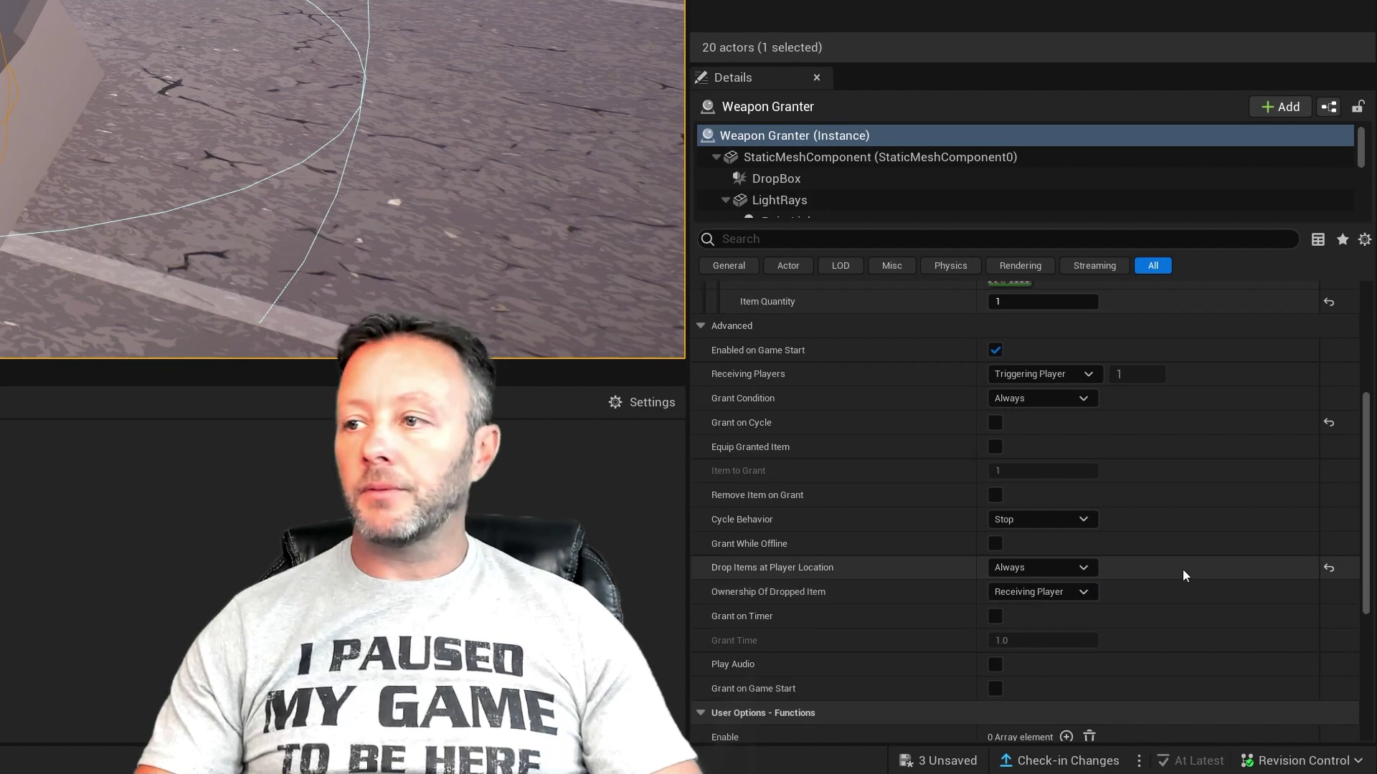
scroll(1182, 569, "down", 4)
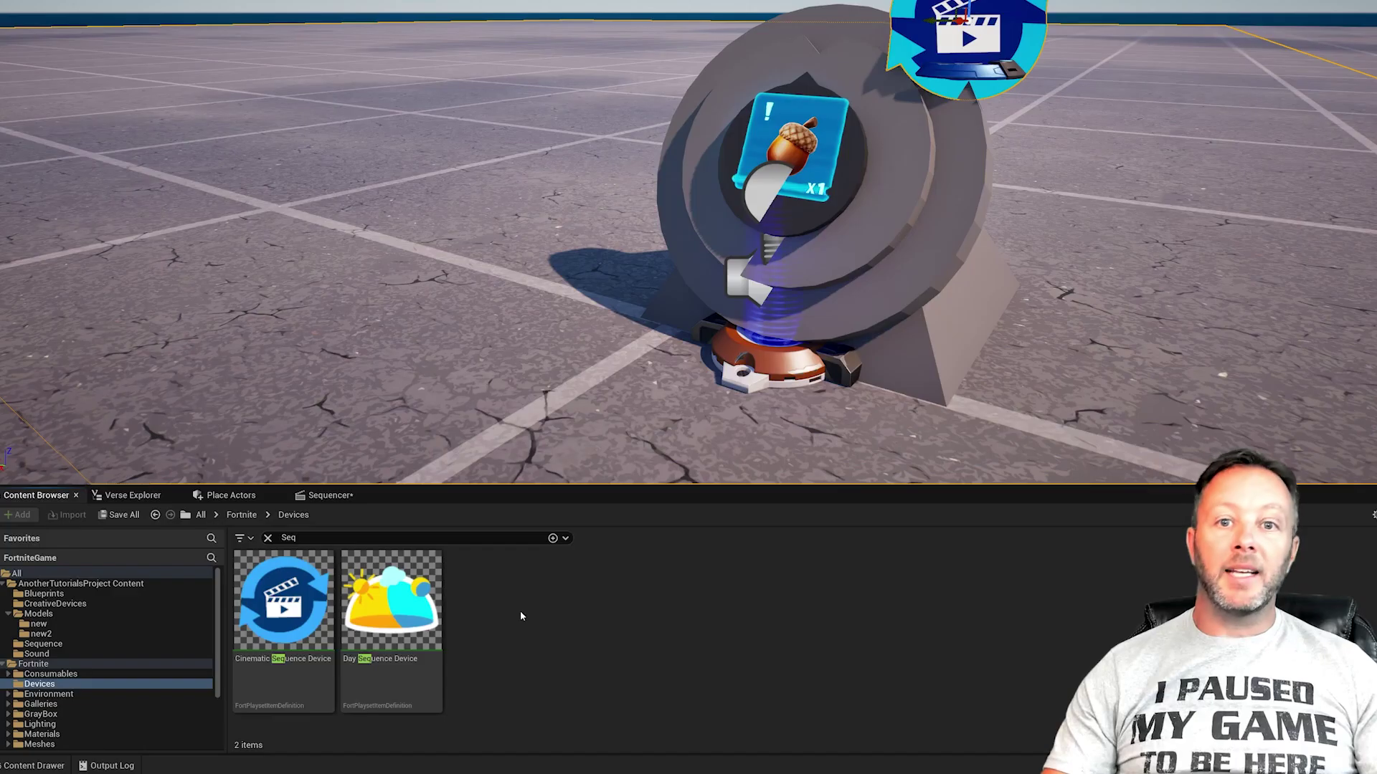
- Place a Cinematic Sequence Device on the ground beside the dial and delete it again
left_click_drag(260, 641, 424, 287)
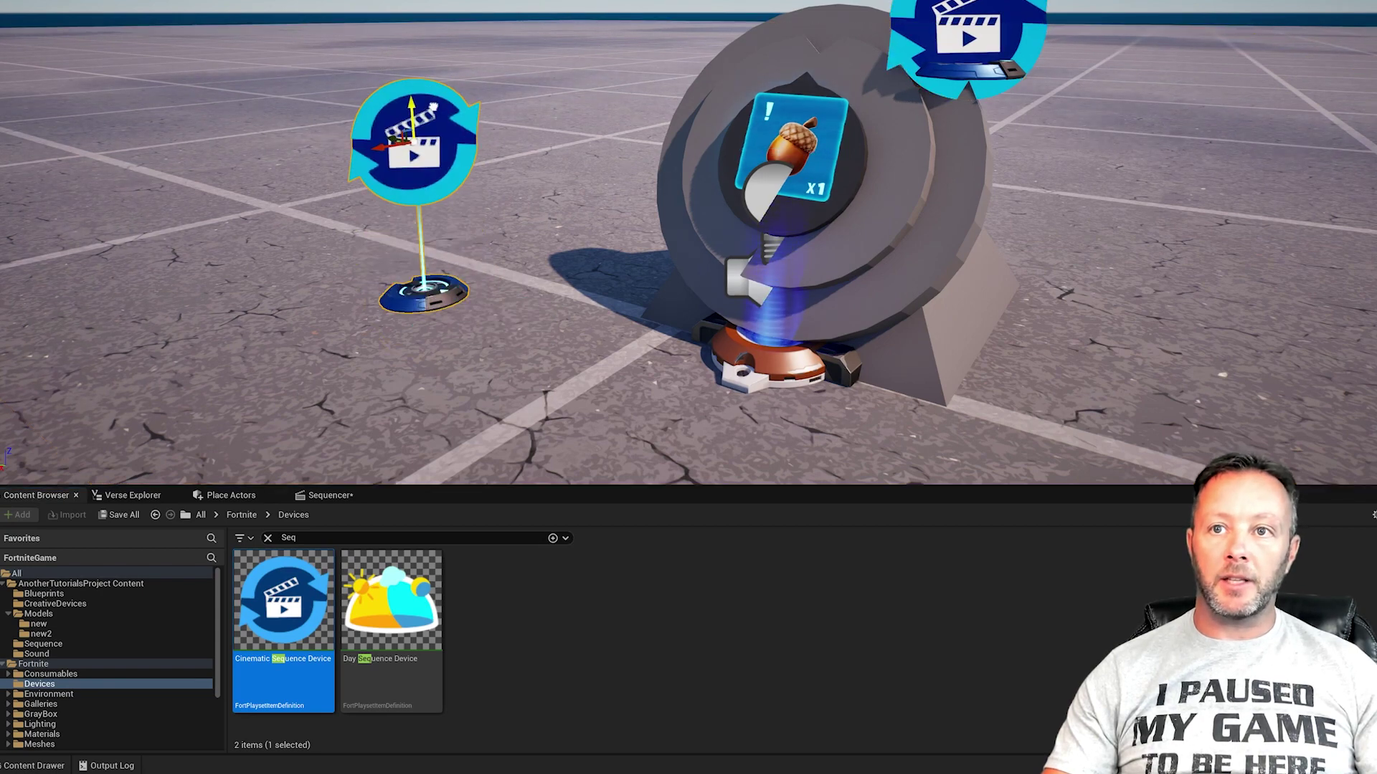
left_click(67, 687)
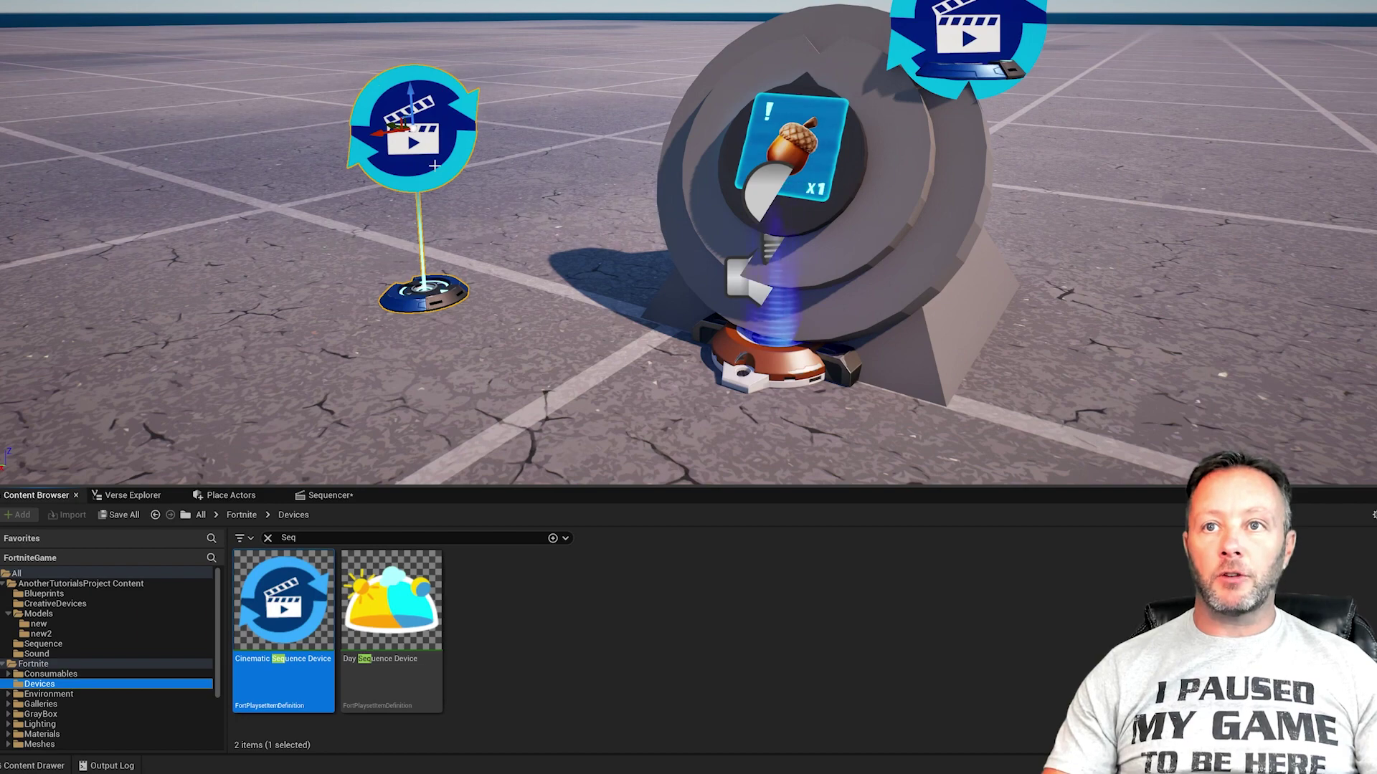
key("Delete")
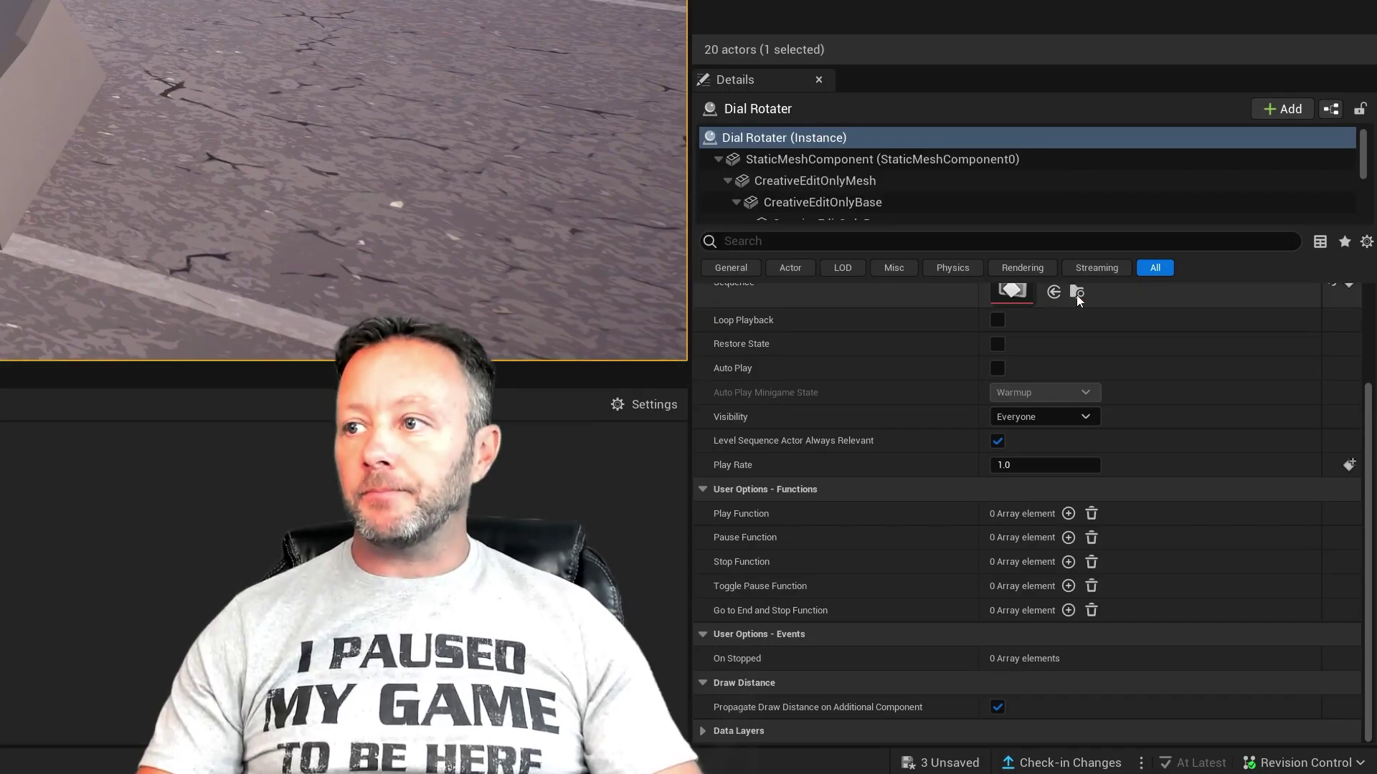
- Review the Dial Rotater's Sequence setting and the dial's surroundings in the level
scroll(1254, 459, "up", 3)
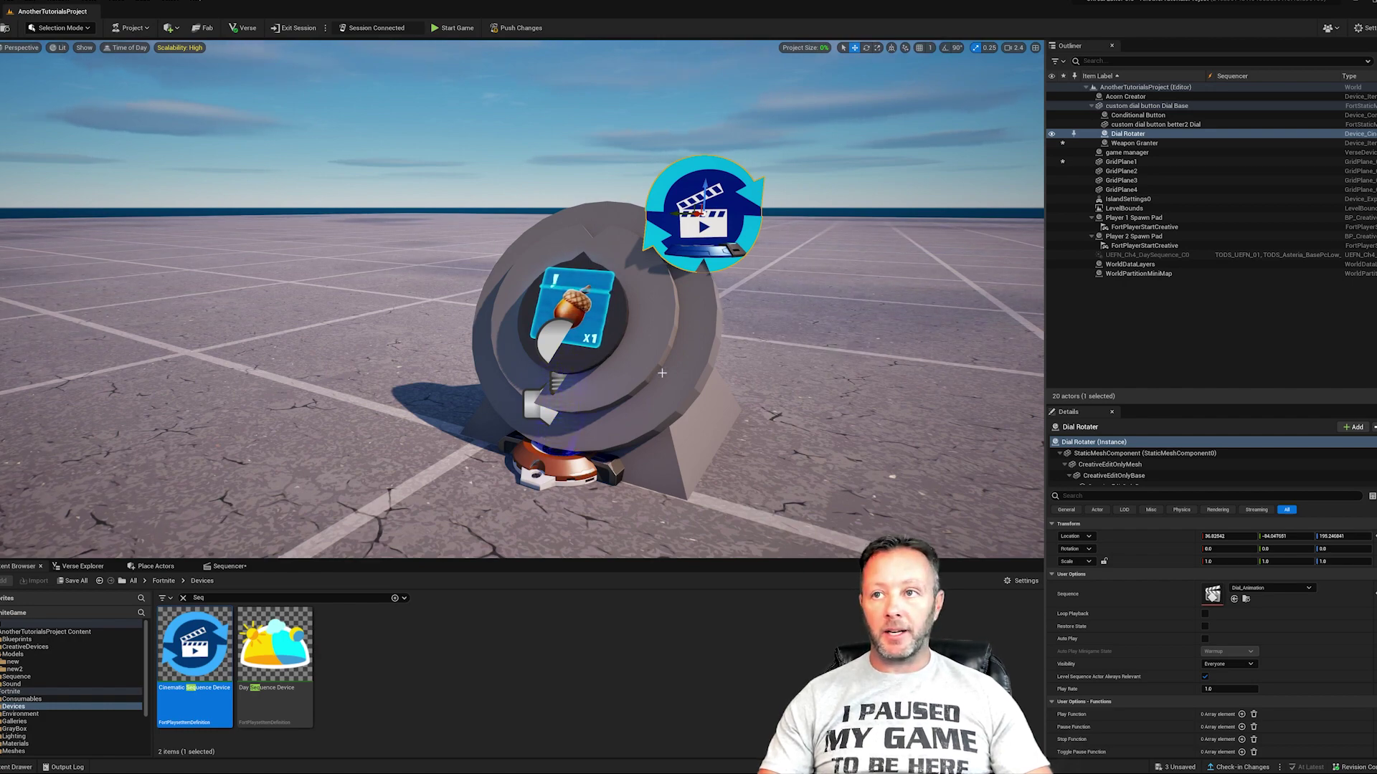
scroll(662, 373, "down", 8)
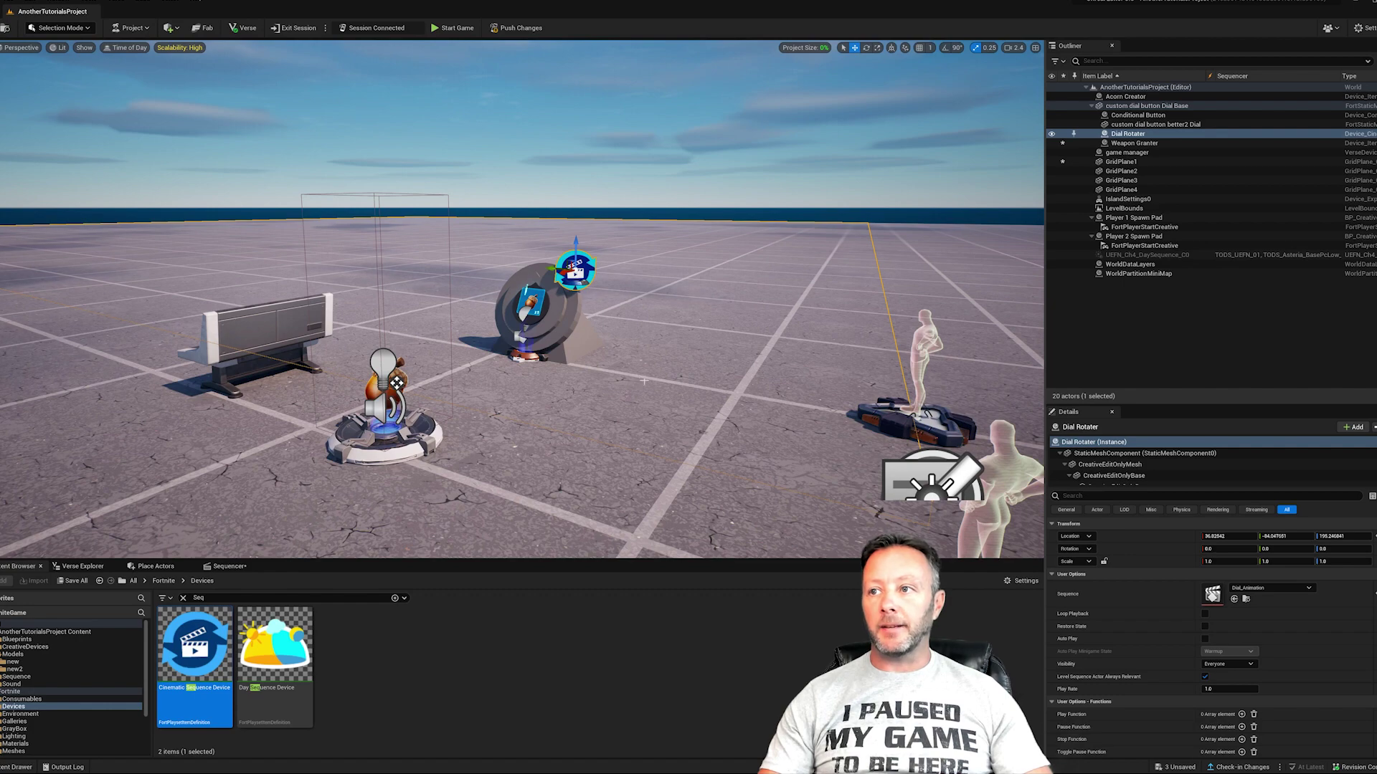
middle_click_drag(644, 380, 493, 392)
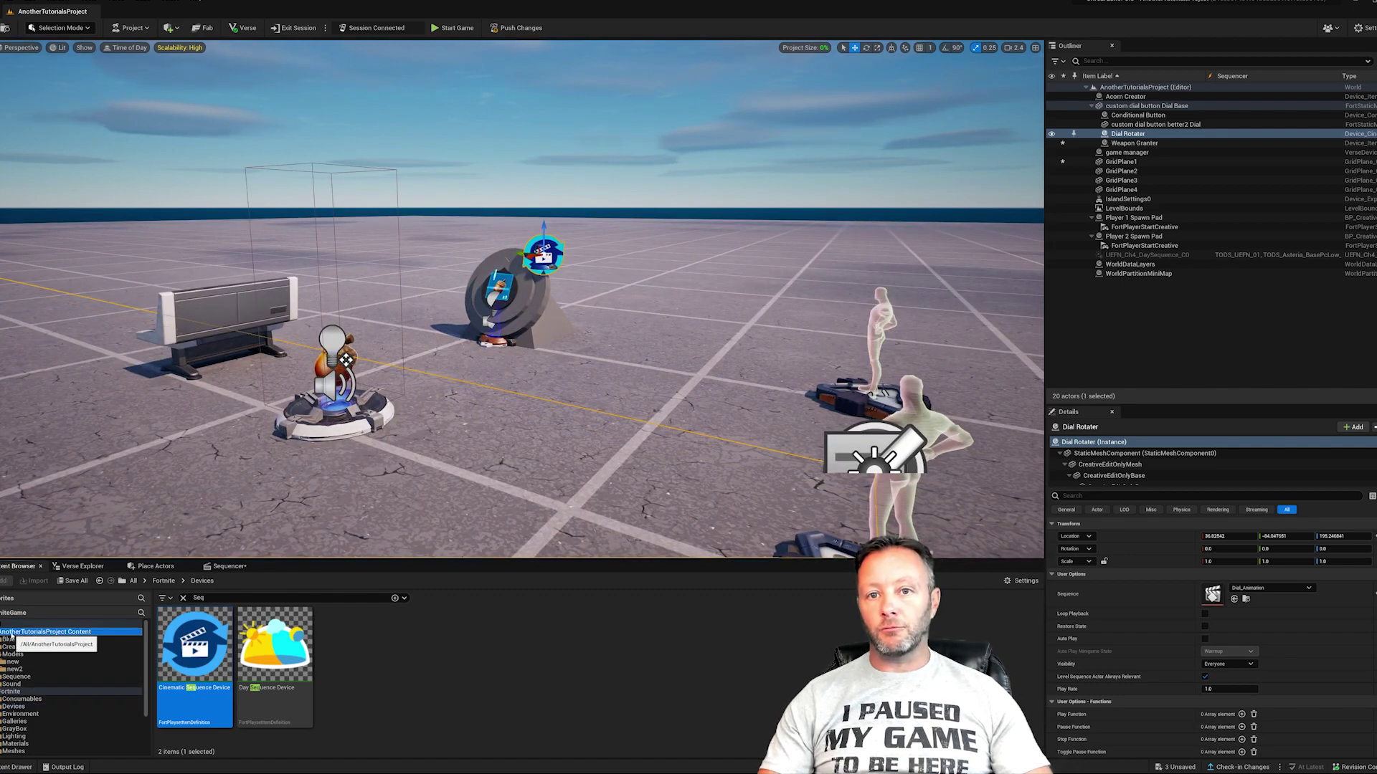
- Open Dial_Animation from the project's Sequence folder, inspect its audio and dial transform tracks, and close it
left_click(11, 634)
left_click(183, 598)
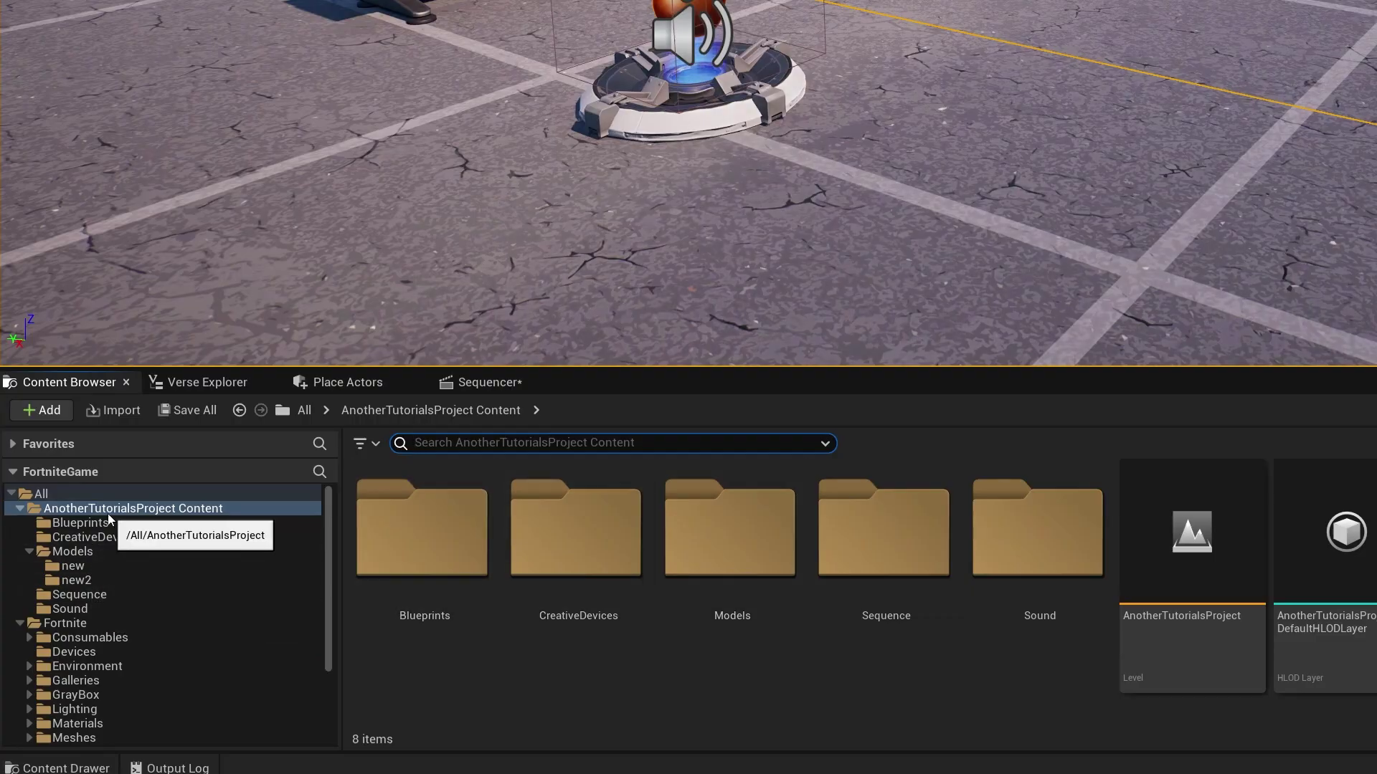
left_click(72, 594)
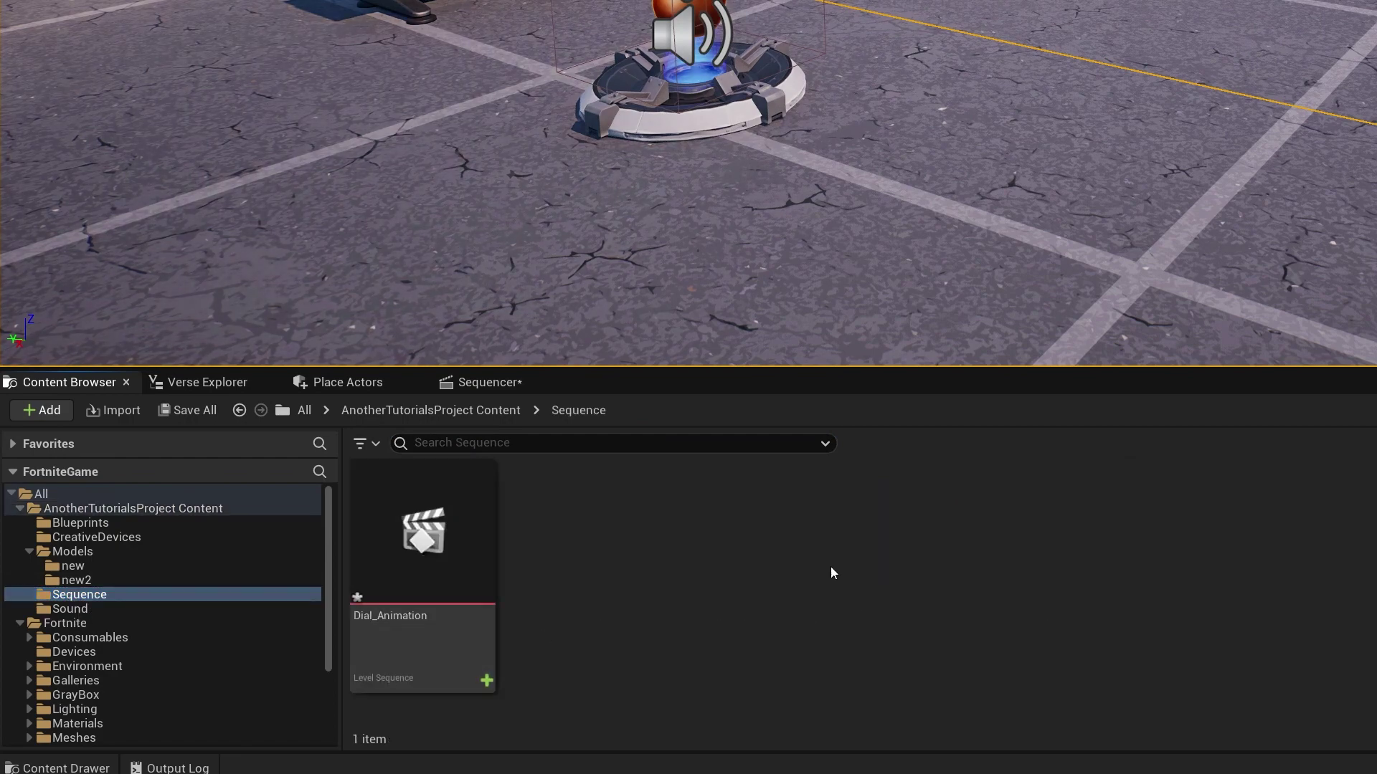
double_click(464, 553)
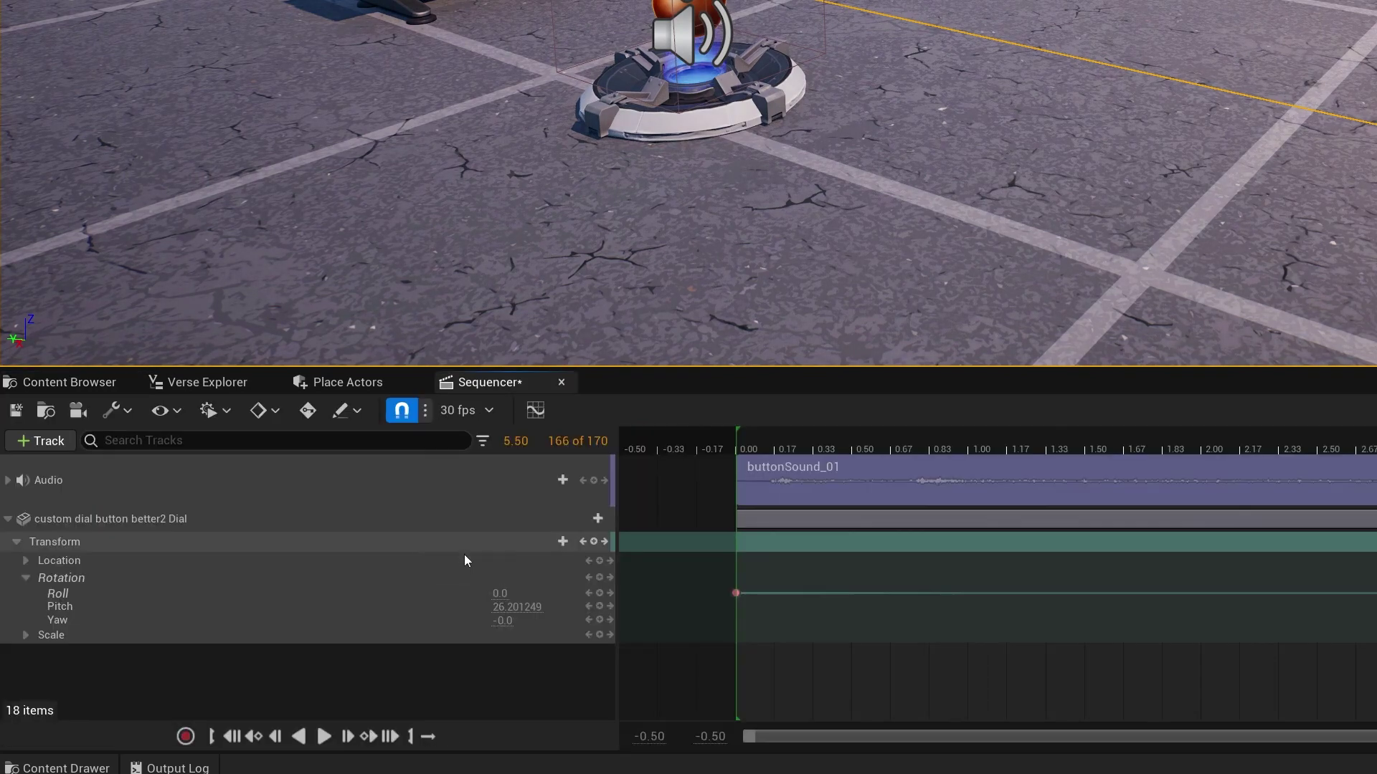
left_click(561, 383)
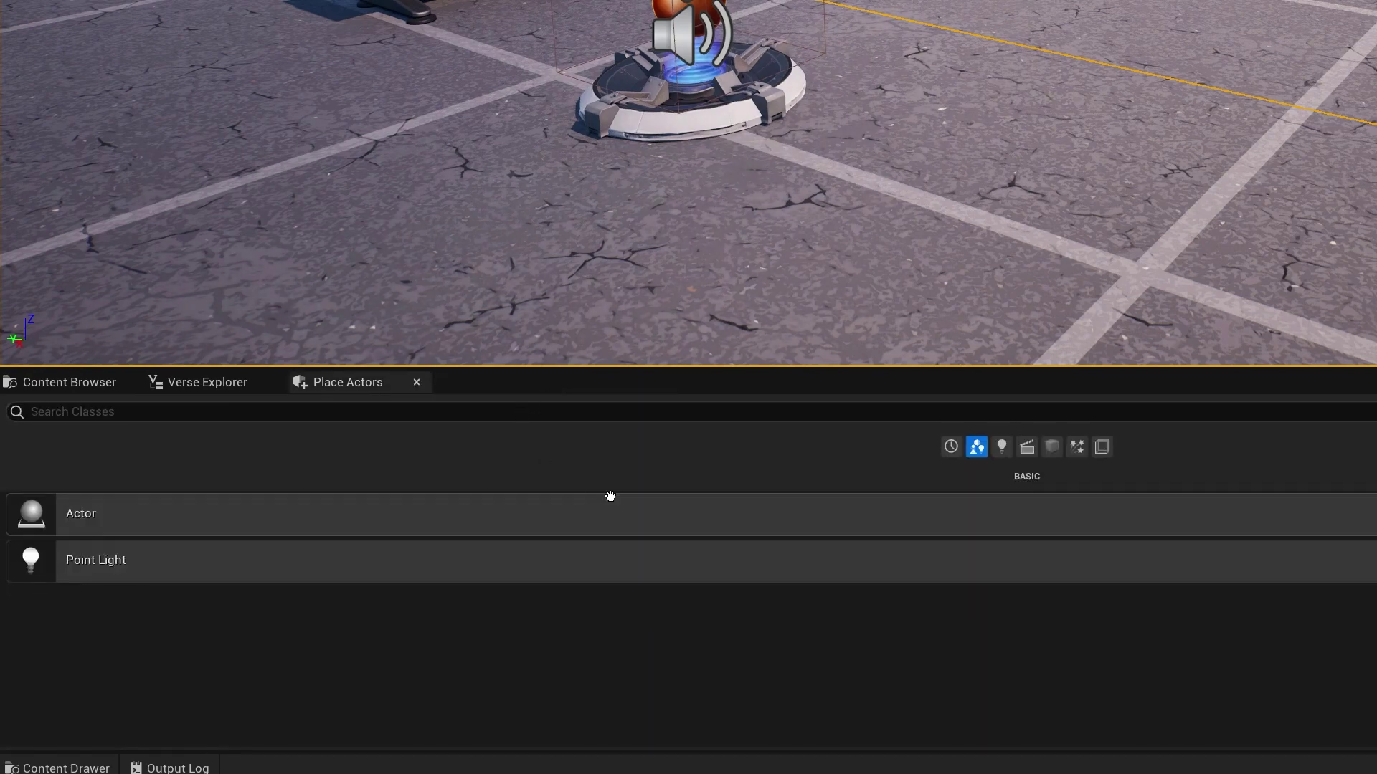
- Create a Level Sequence named NewAnimation in the project's Sequence folder
left_click(24, 382)
right_click(618, 556)
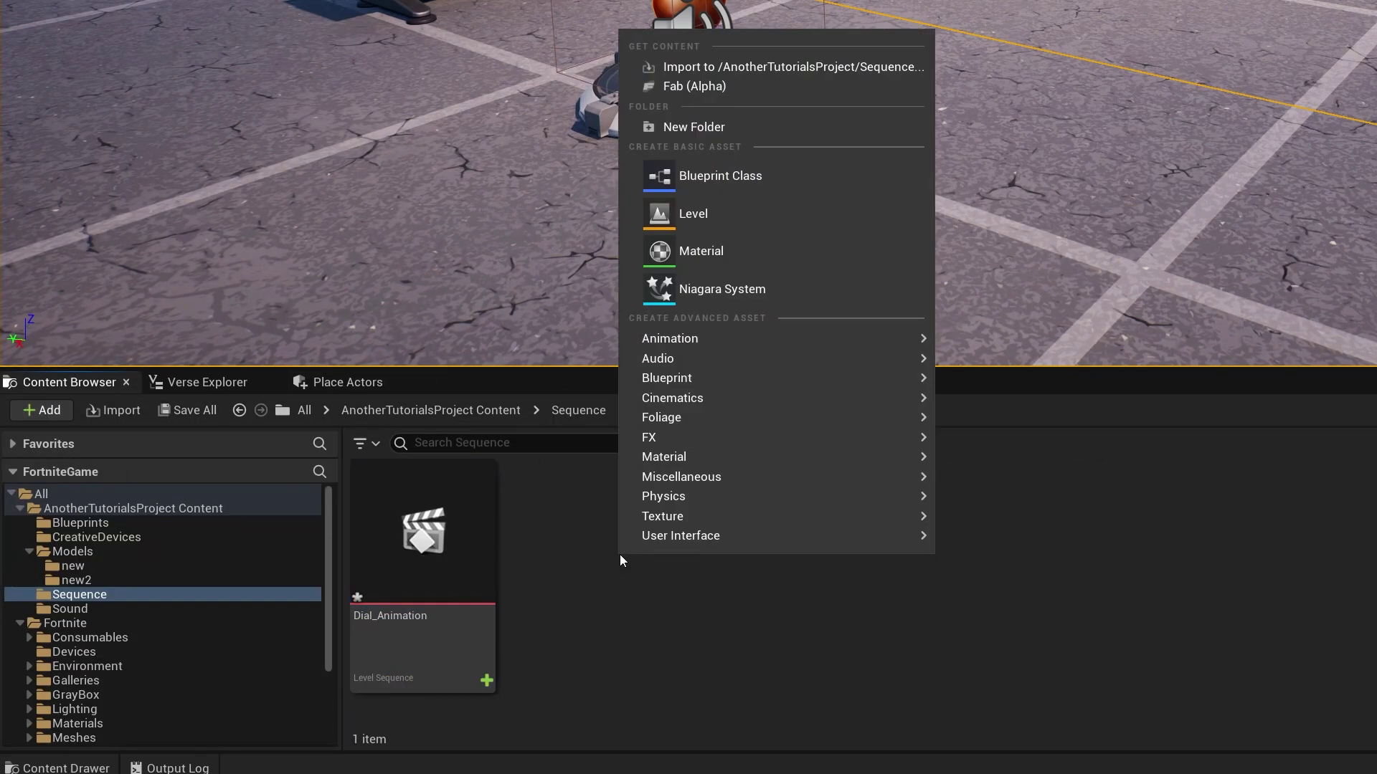
mouse_move(775, 399)
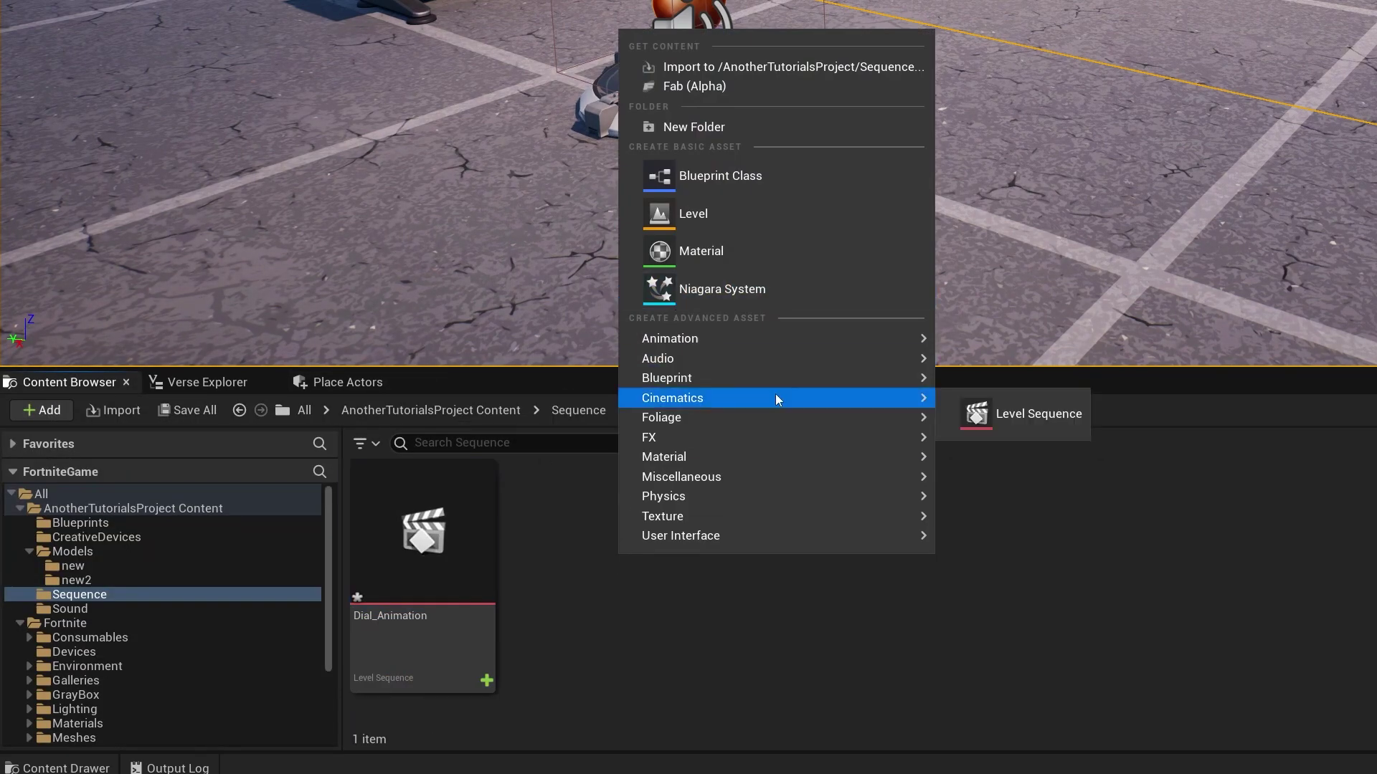
left_click(1042, 420)
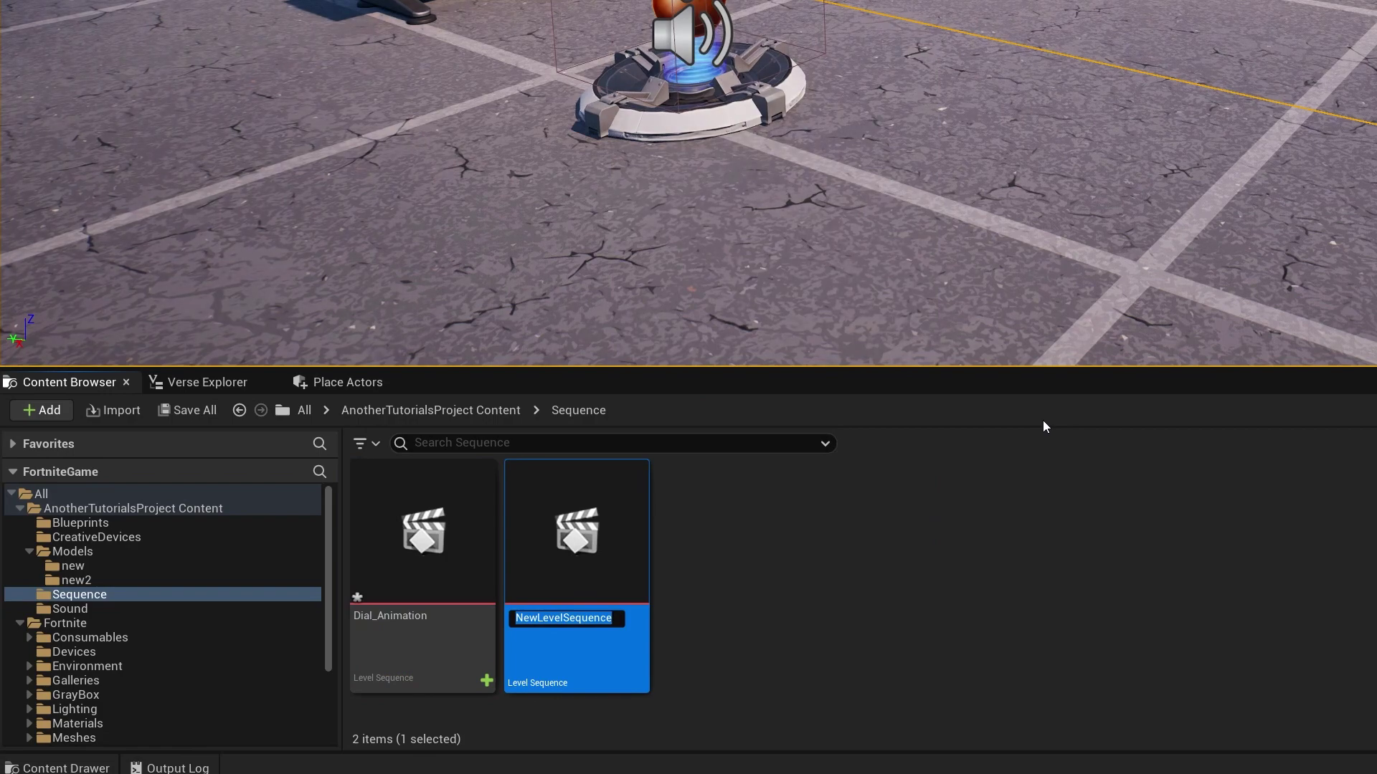
type("NewAnima")
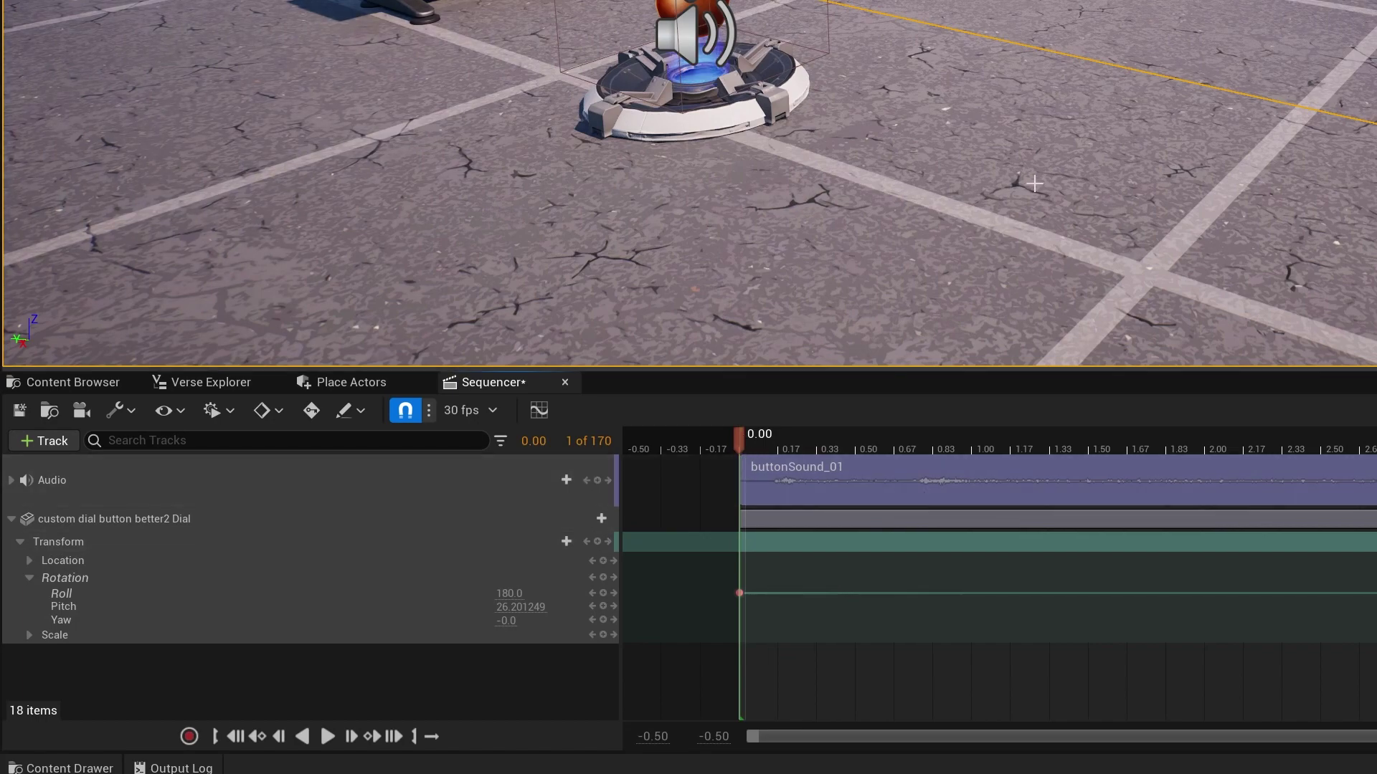
- Preview the dial's rotation in Dial_Animation by scrubbing through its timeline and returning to 0.00
right_click_drag(1034, 183, 1112, 144)
key("w")
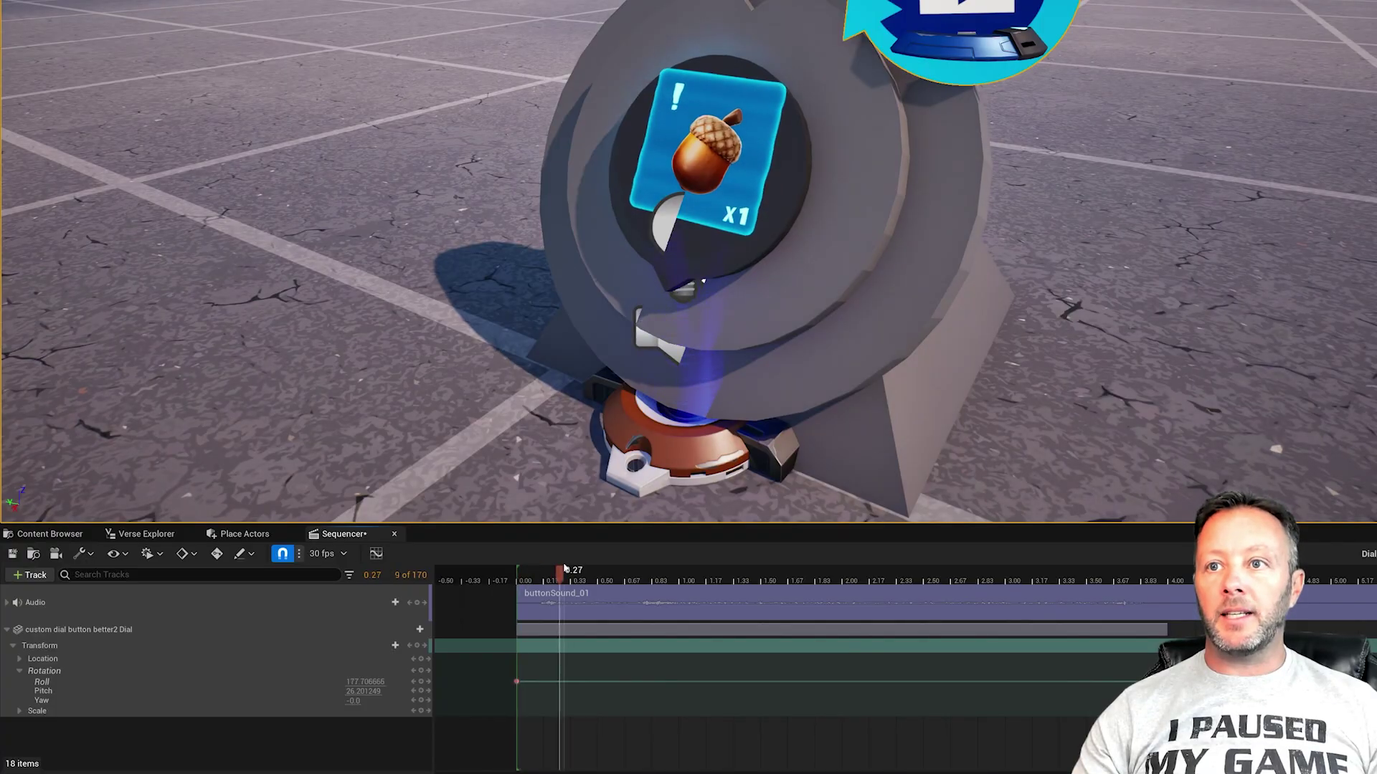
left_click_drag(841, 568, 658, 595)
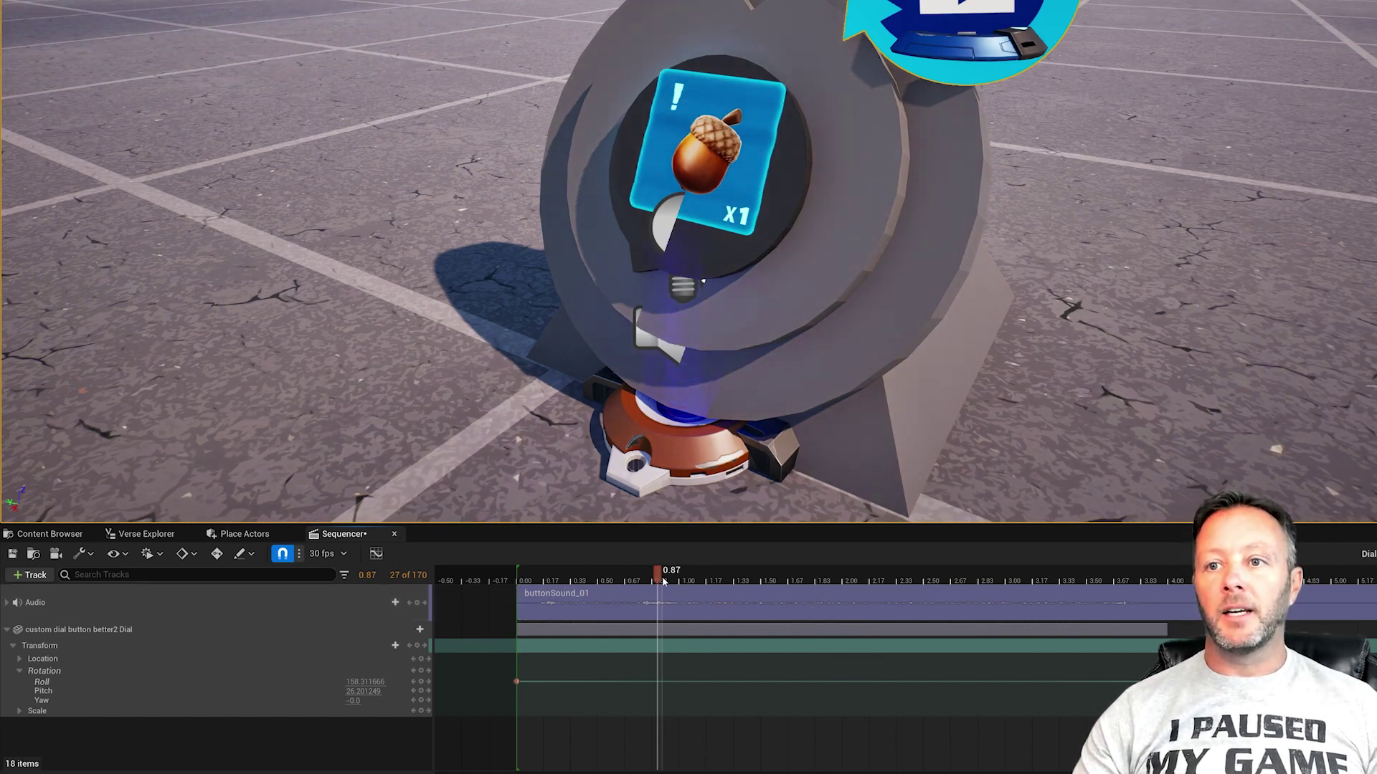
left_click_drag(664, 583, 535, 579)
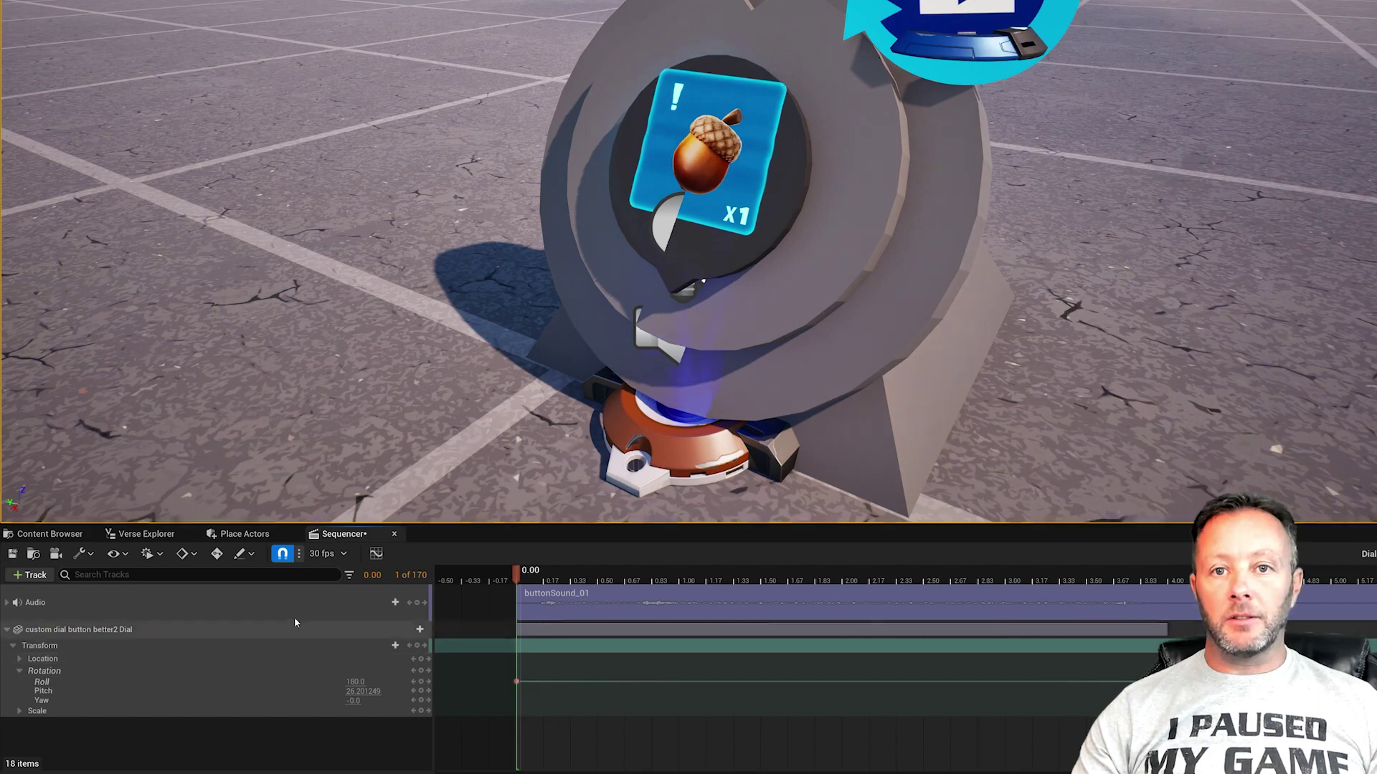
- Open the NewAnimation sequence and add the custom dial button better2 Dial actor as a track
left_click(66, 539)
double_click(427, 650)
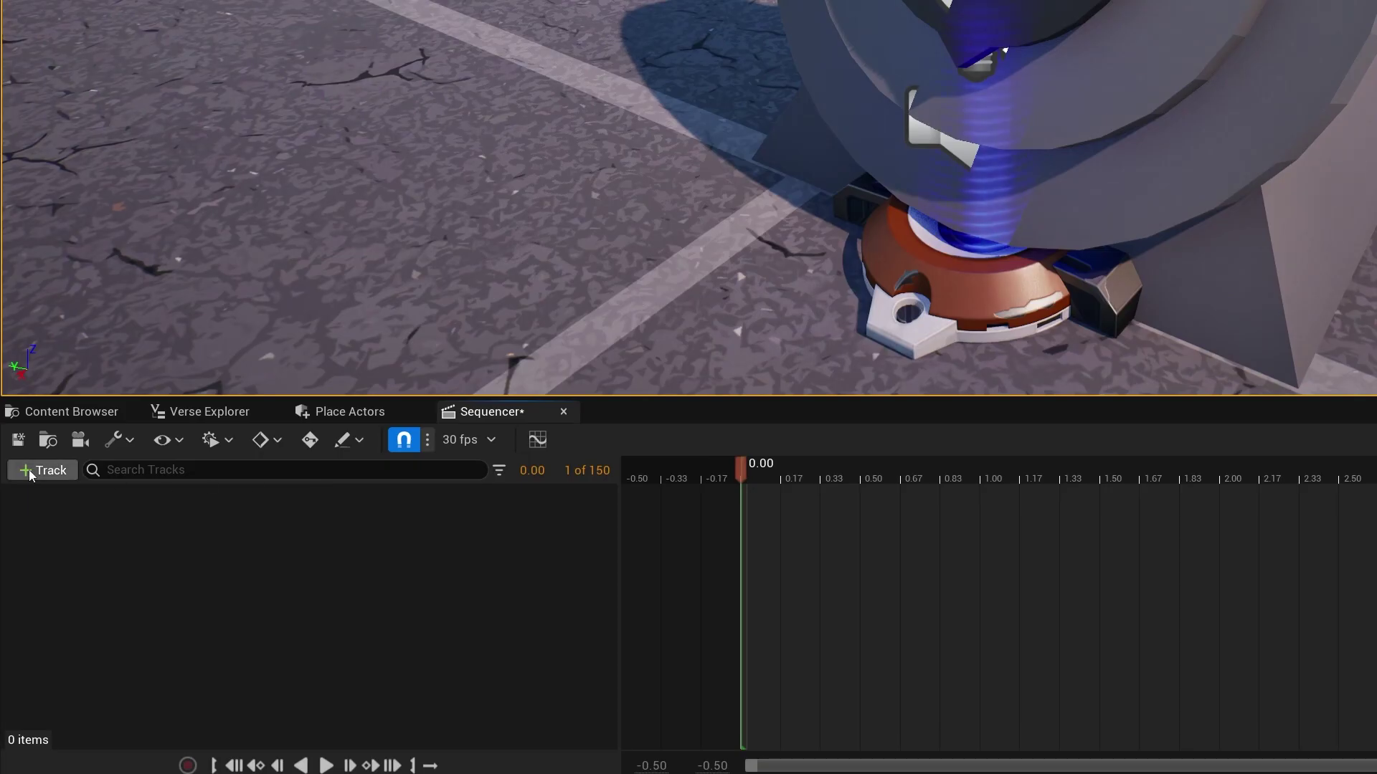
left_click(54, 475)
mouse_move(81, 496)
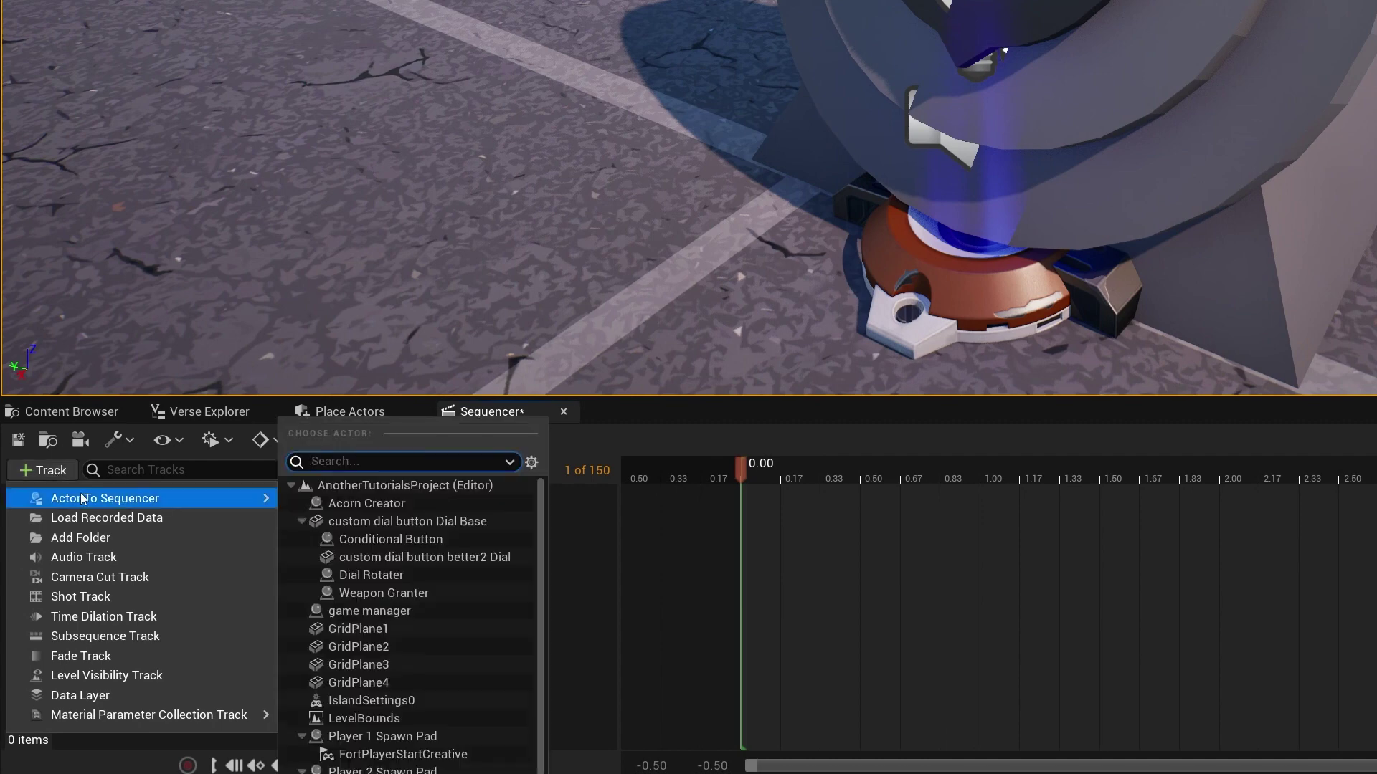
left_click(431, 557)
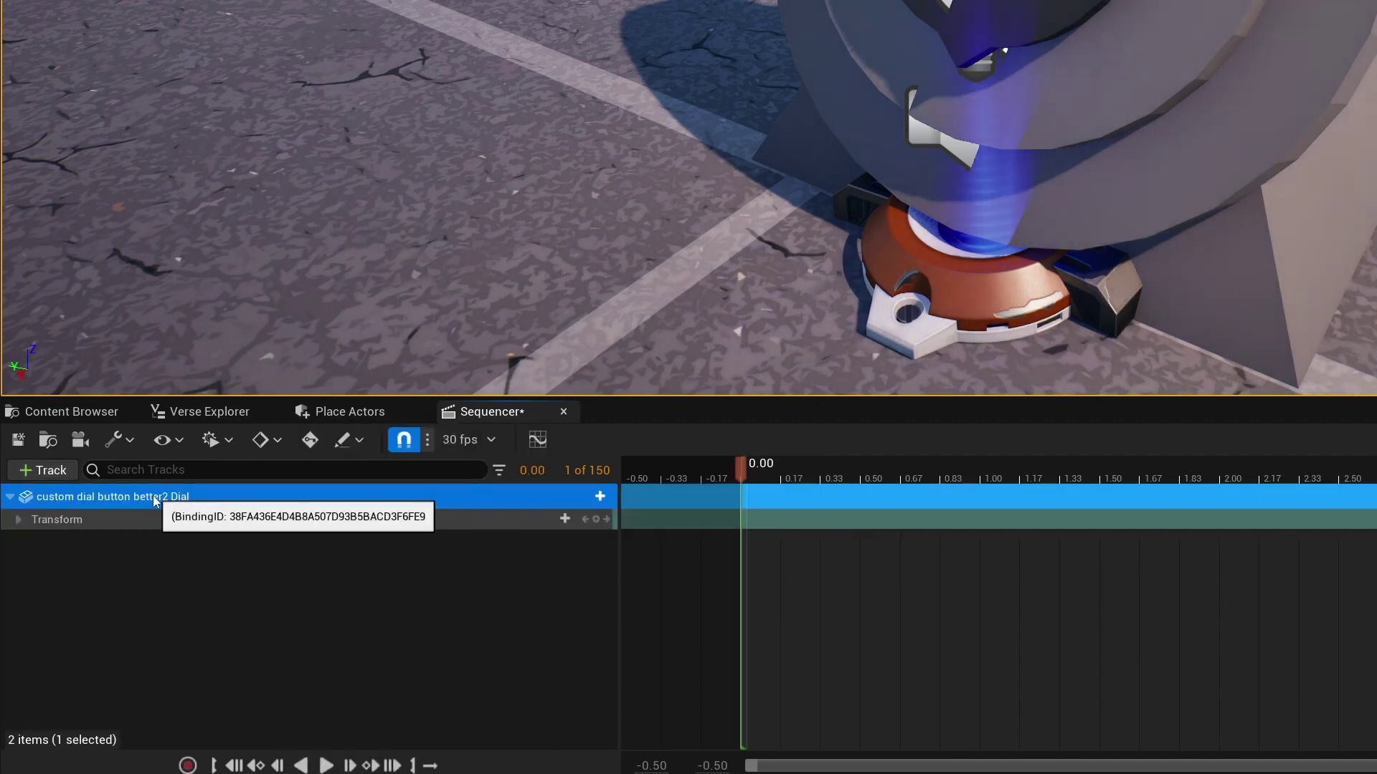
- Key the better2 Dial's rotation Roll at 180 at time 0.00
left_click(18, 520)
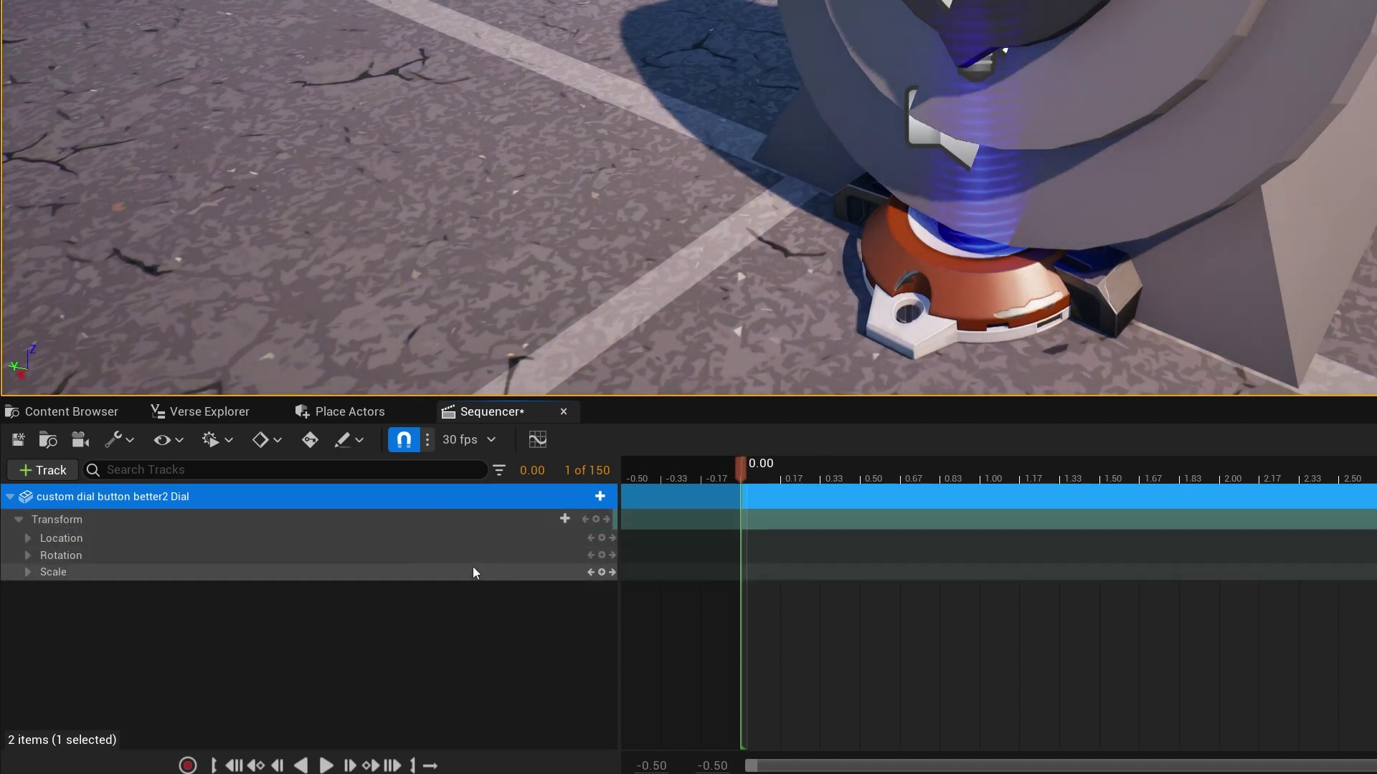
left_click(27, 555)
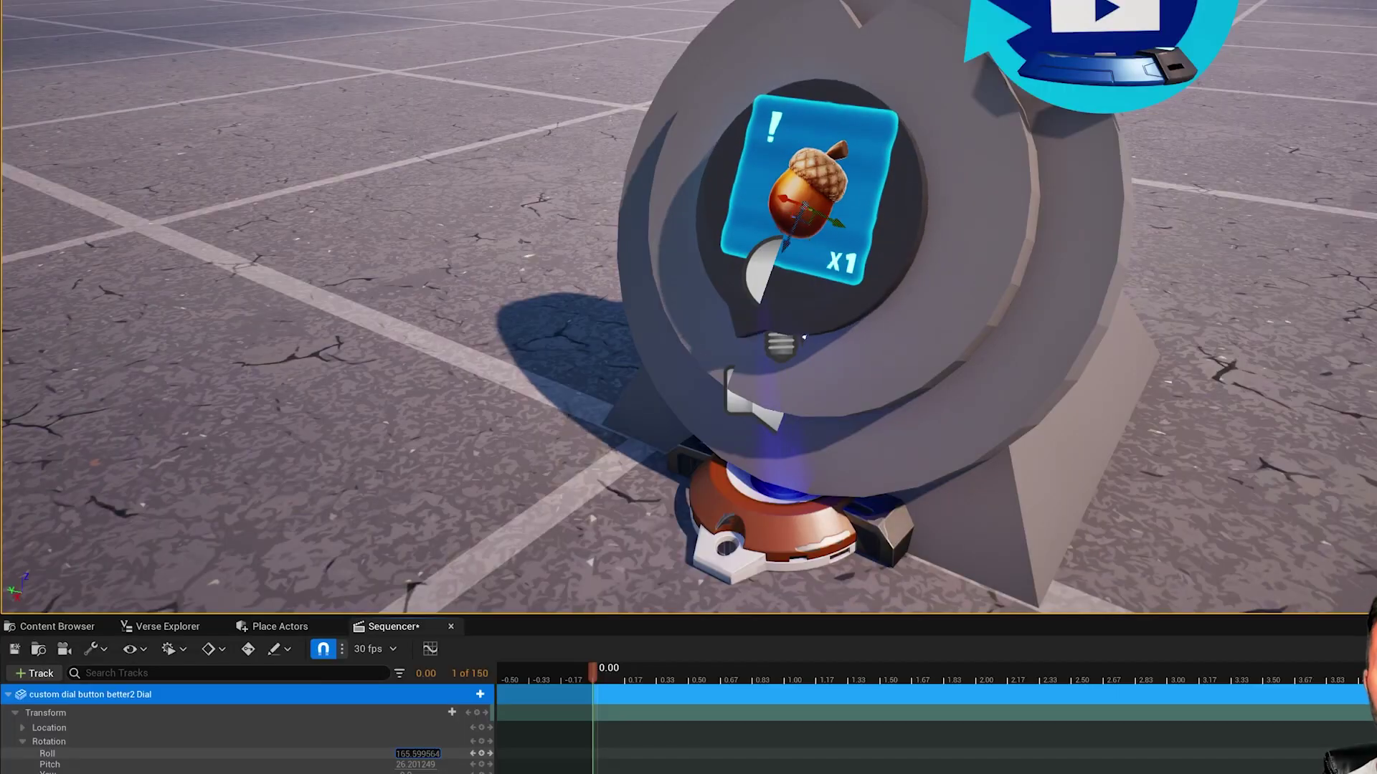
left_click_drag(417, 753, 403, 754)
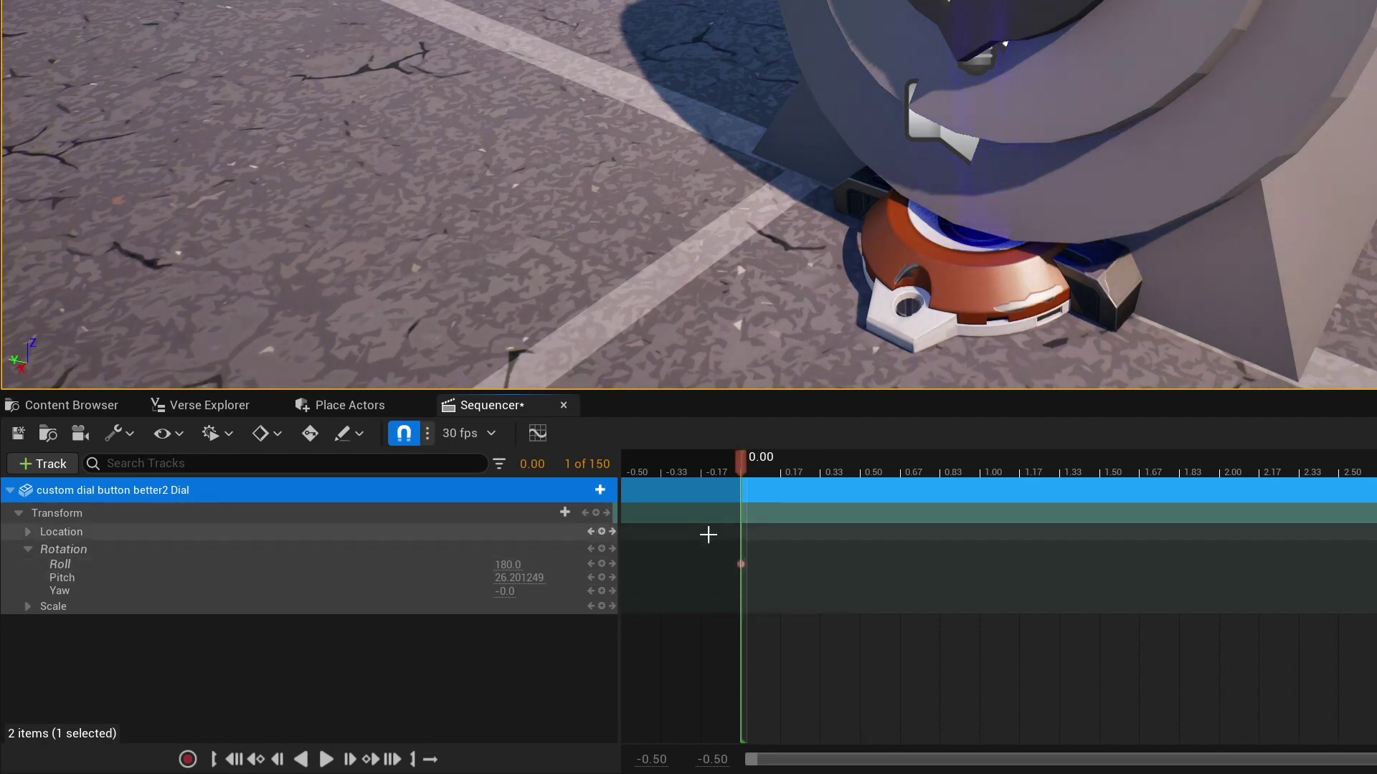
- Key the better2 Dial's Roll at 0 at time 3.00 and check the playhead at that key
left_click_drag(1373, 462, 772, 466)
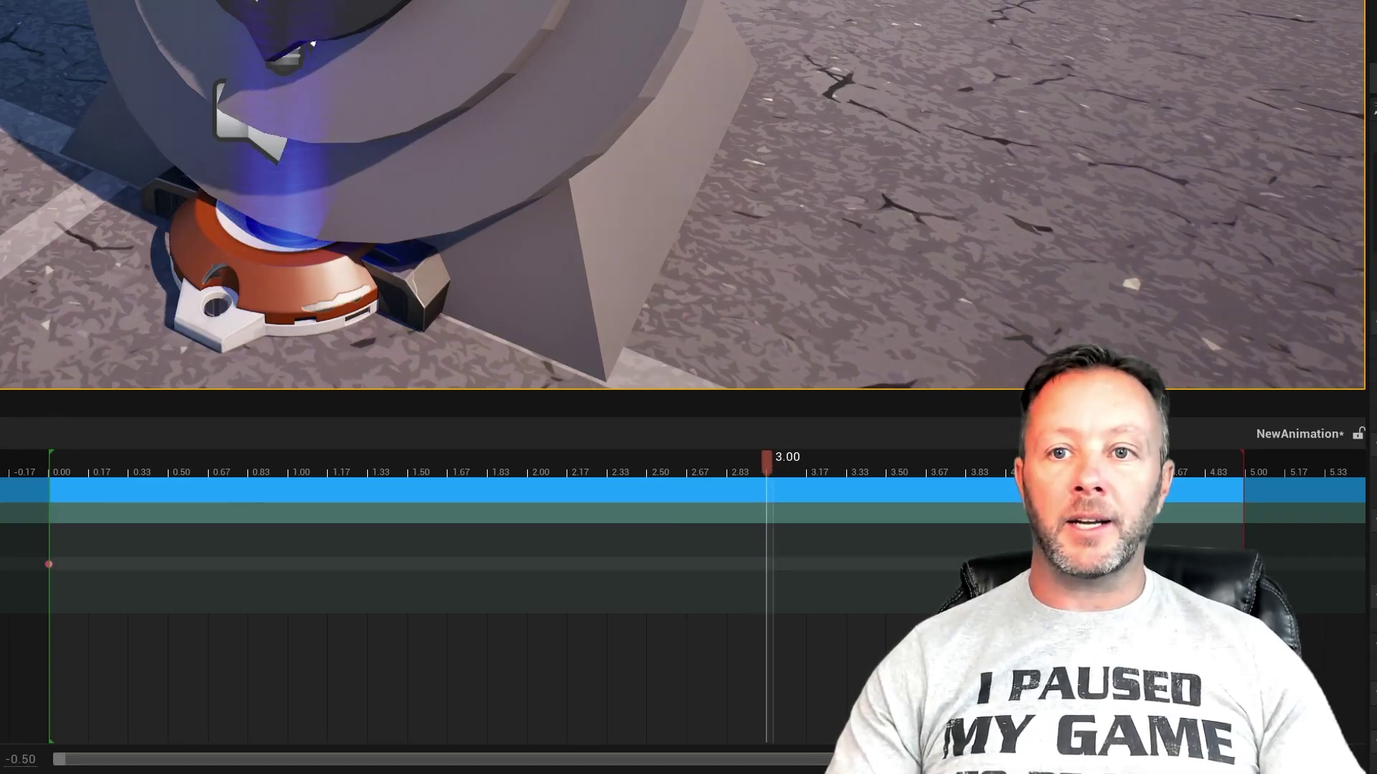
left_click(515, 564)
type("0")
key("Return")
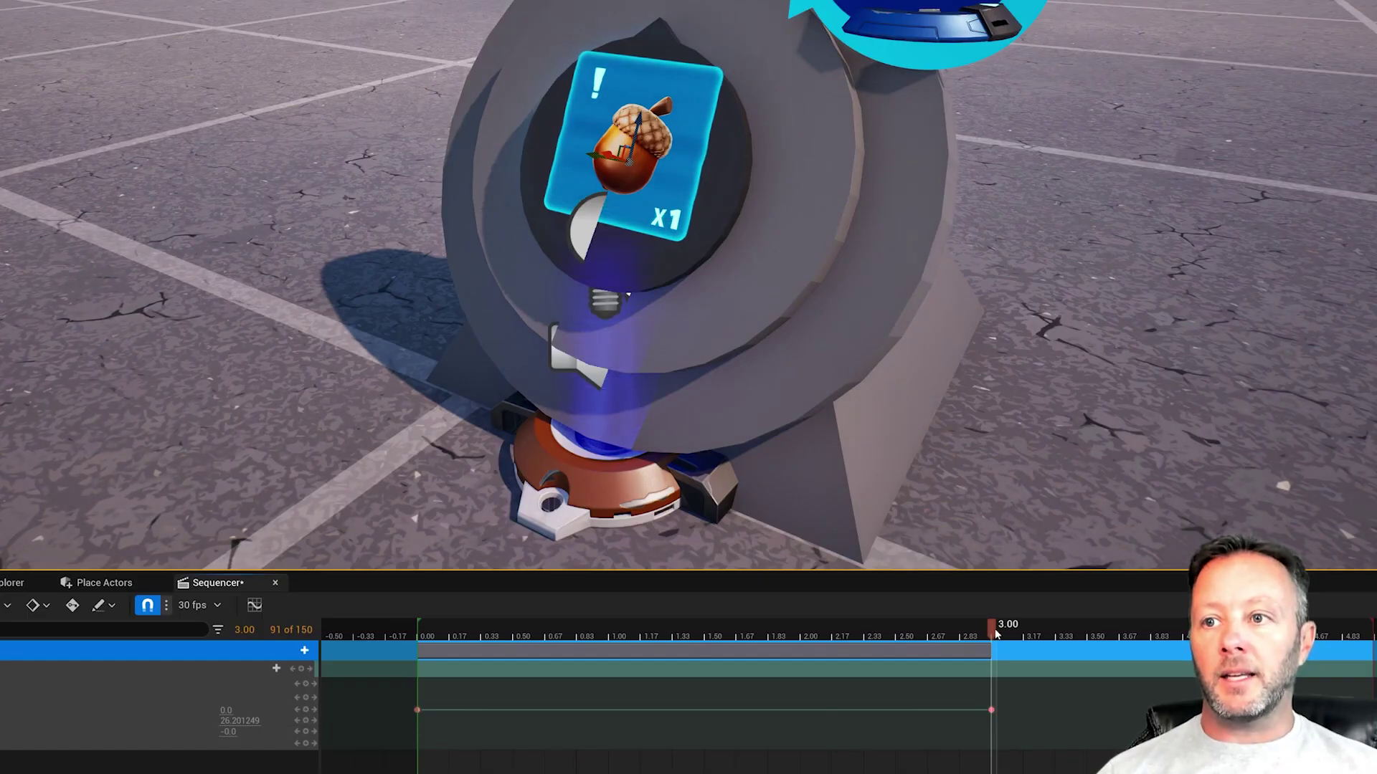
left_click_drag(993, 631, 996, 669)
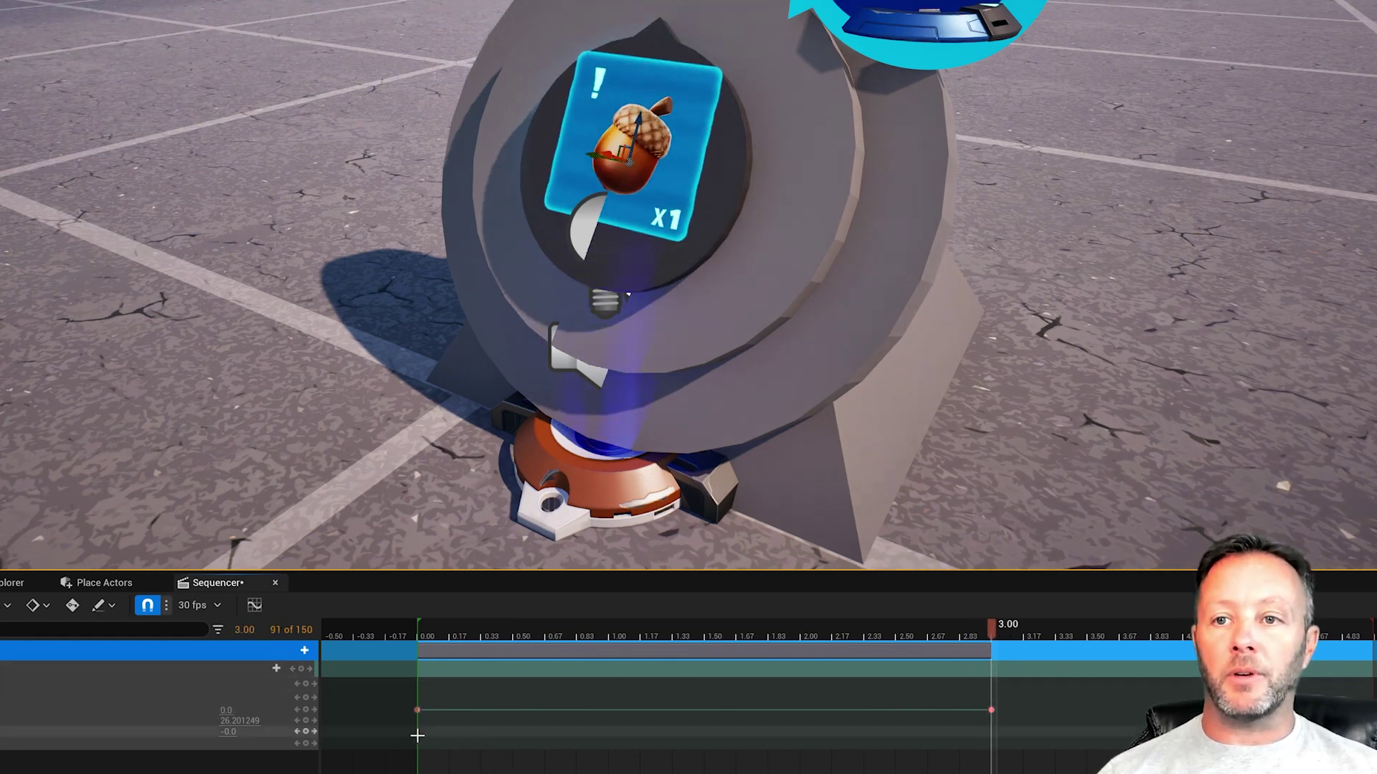
- Add an audio track to the sequence with the buttonSound_01 sound wave, starting at time 0.00
left_click(35, 436)
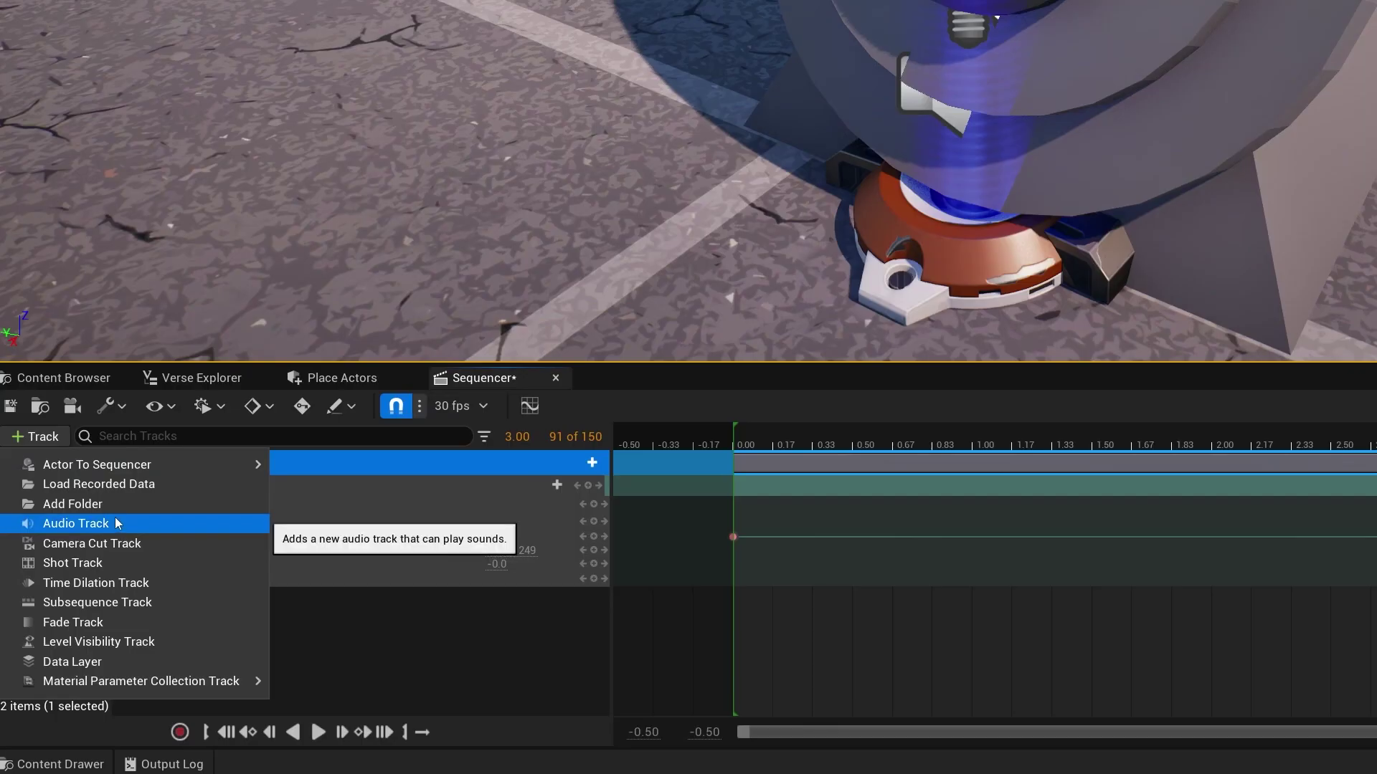
left_click(116, 519)
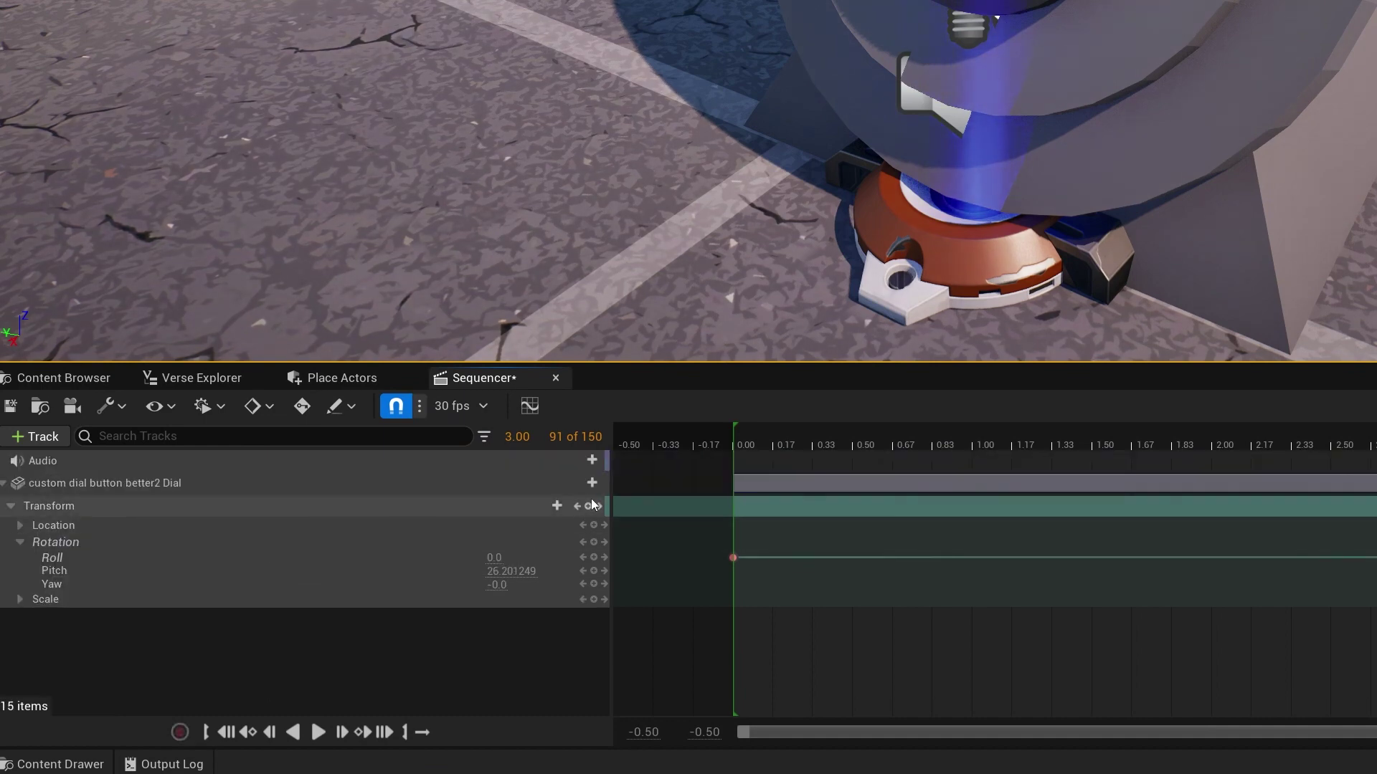
left_click(592, 461)
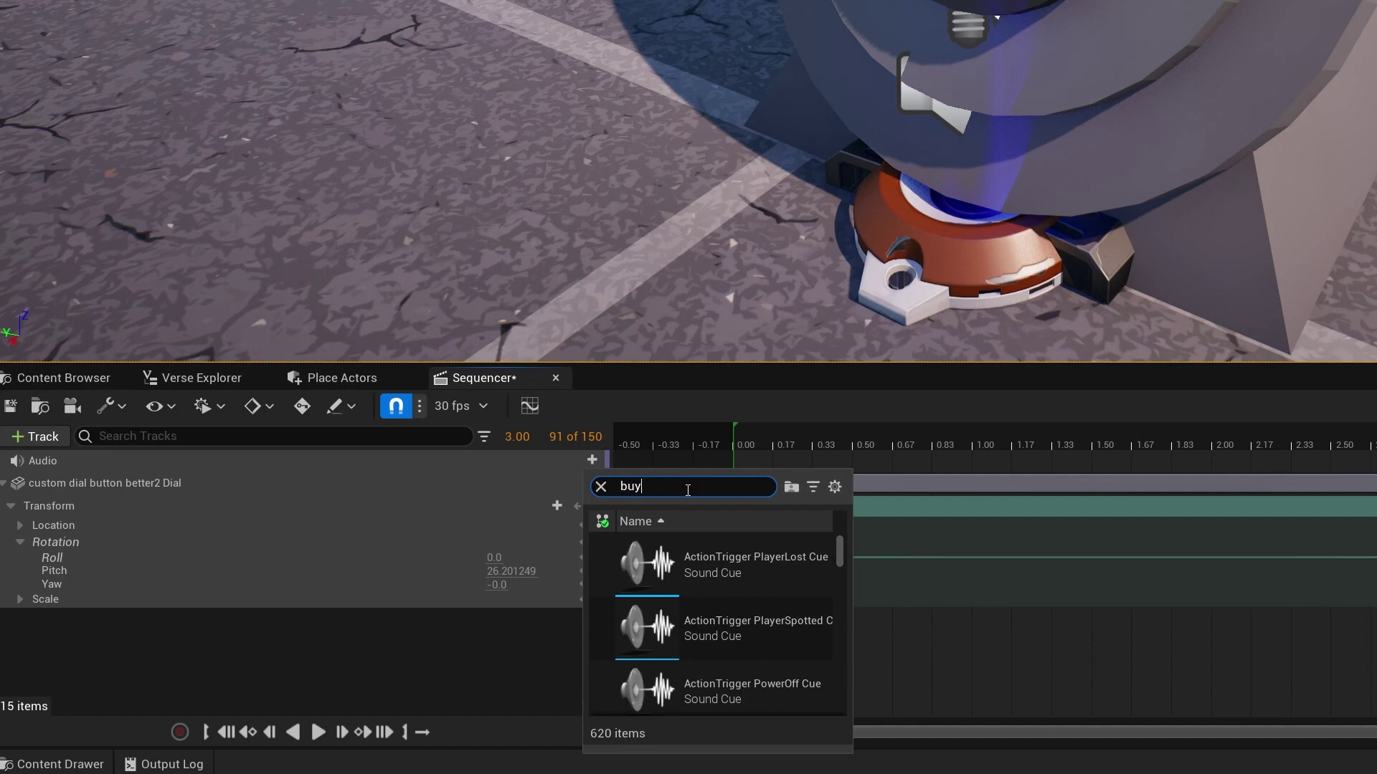
key("BackSpace")
key("BackSpace")
type("tton")
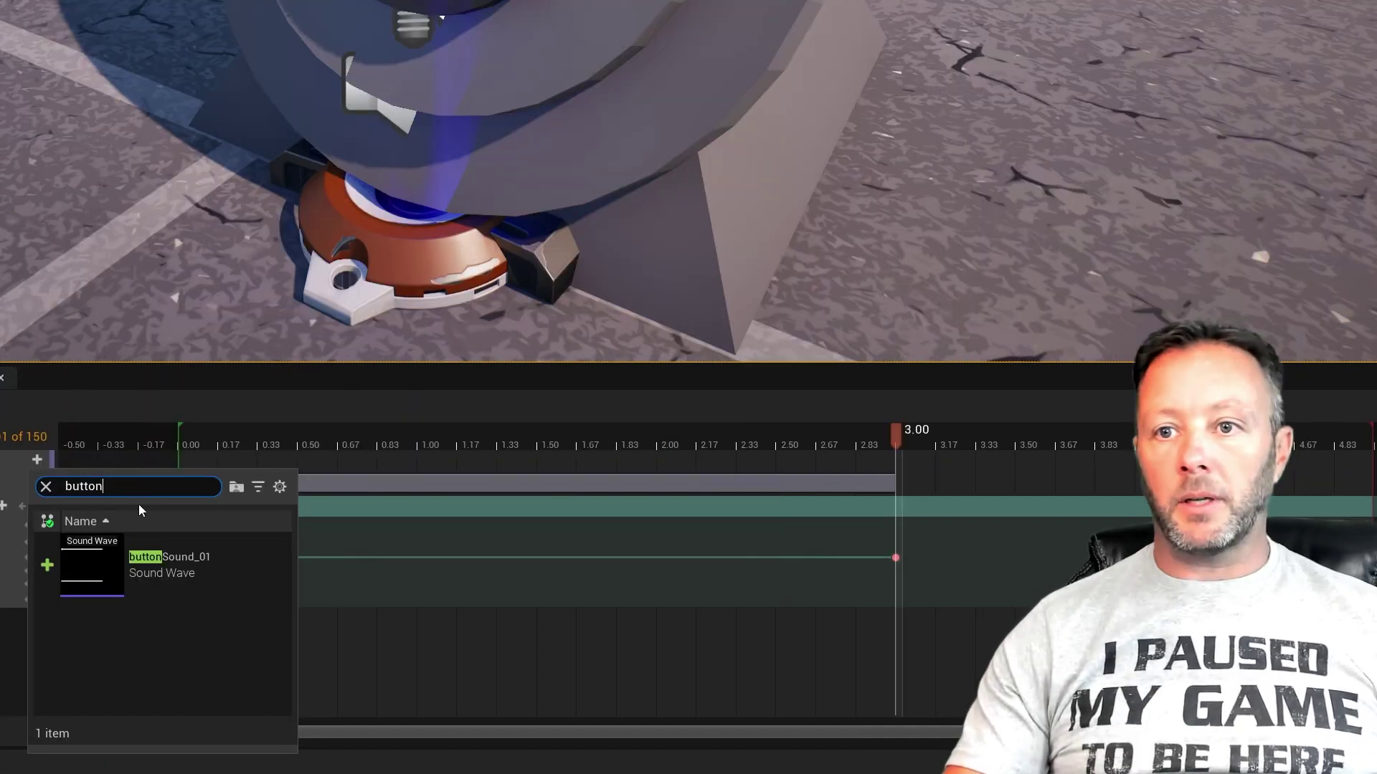
left_click(758, 566)
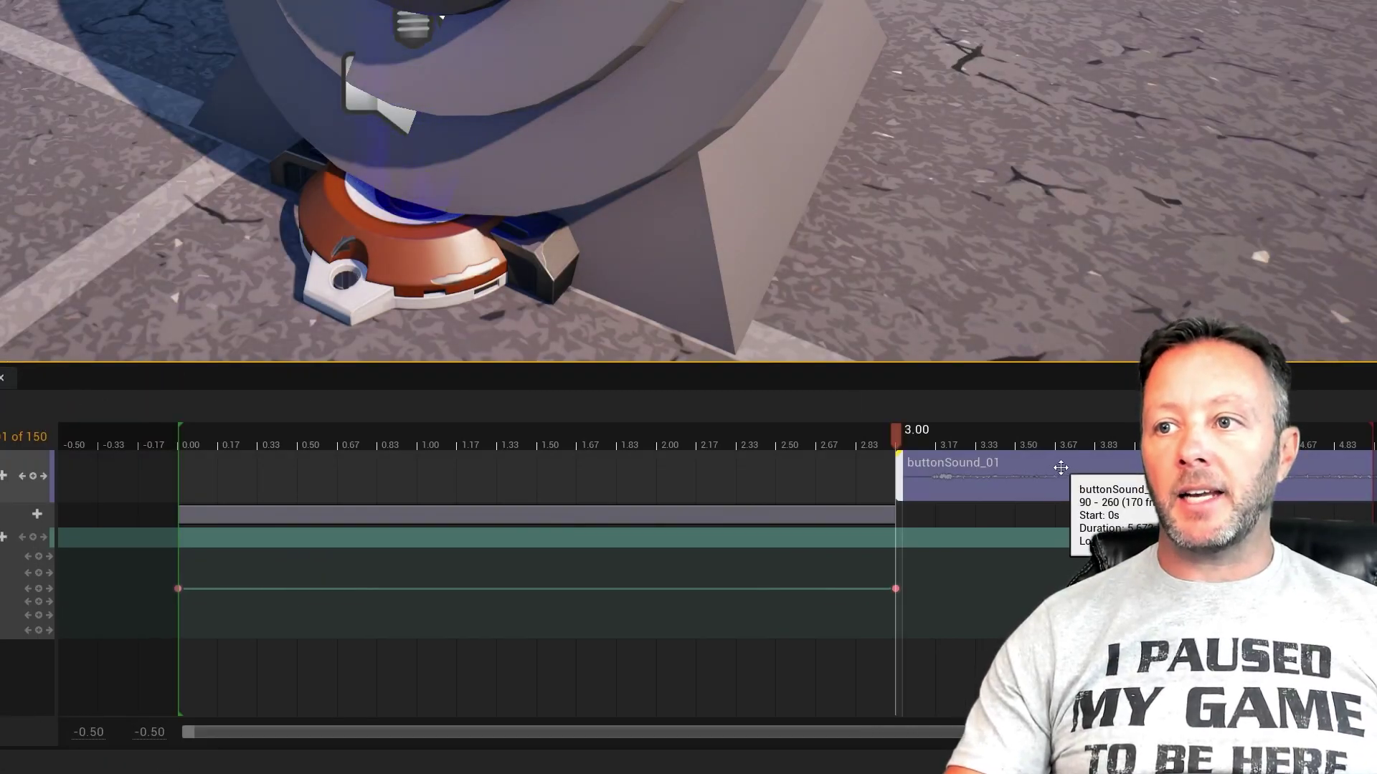
left_click_drag(1044, 480, 356, 494)
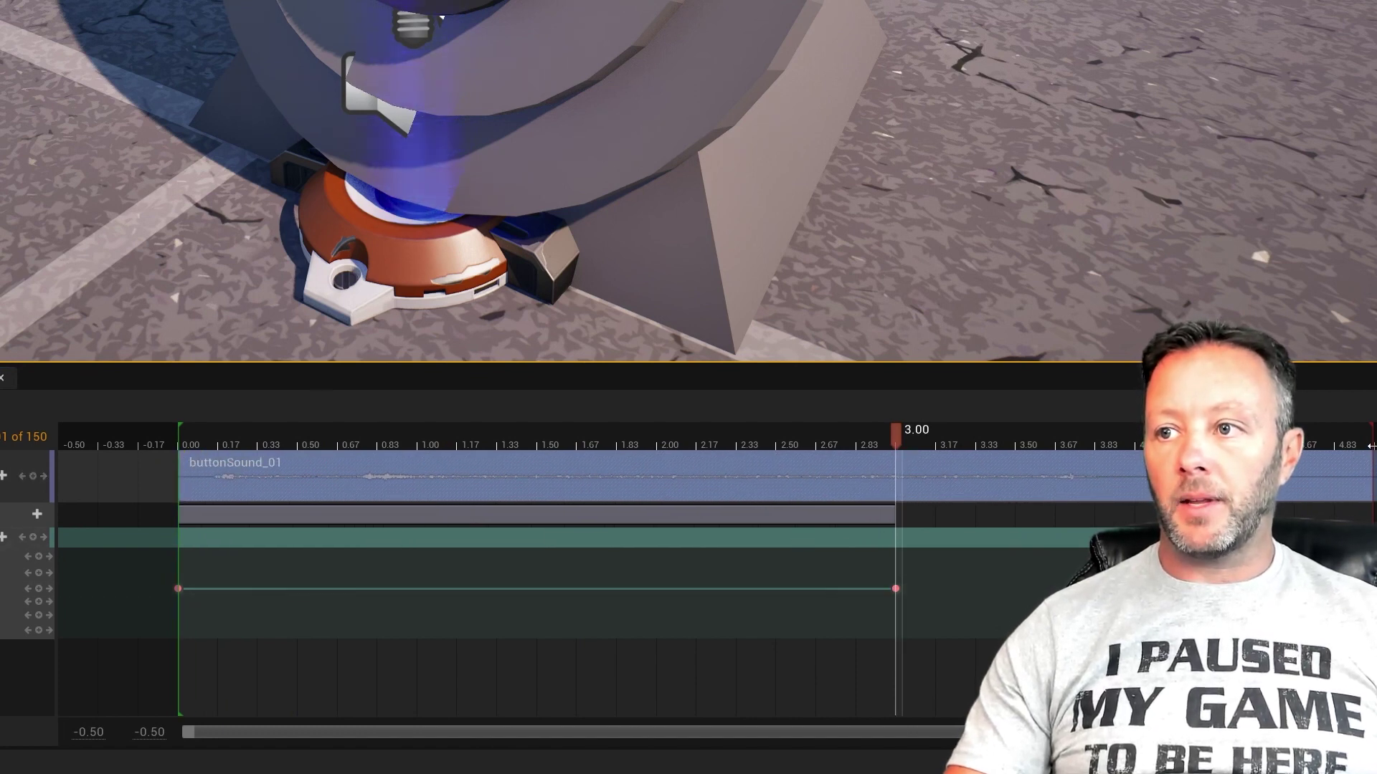
- Move the dial's final Roll key to time 4.00 to lengthen the rotation, and save the sequence
left_click_drag(896, 431, 961, 474)
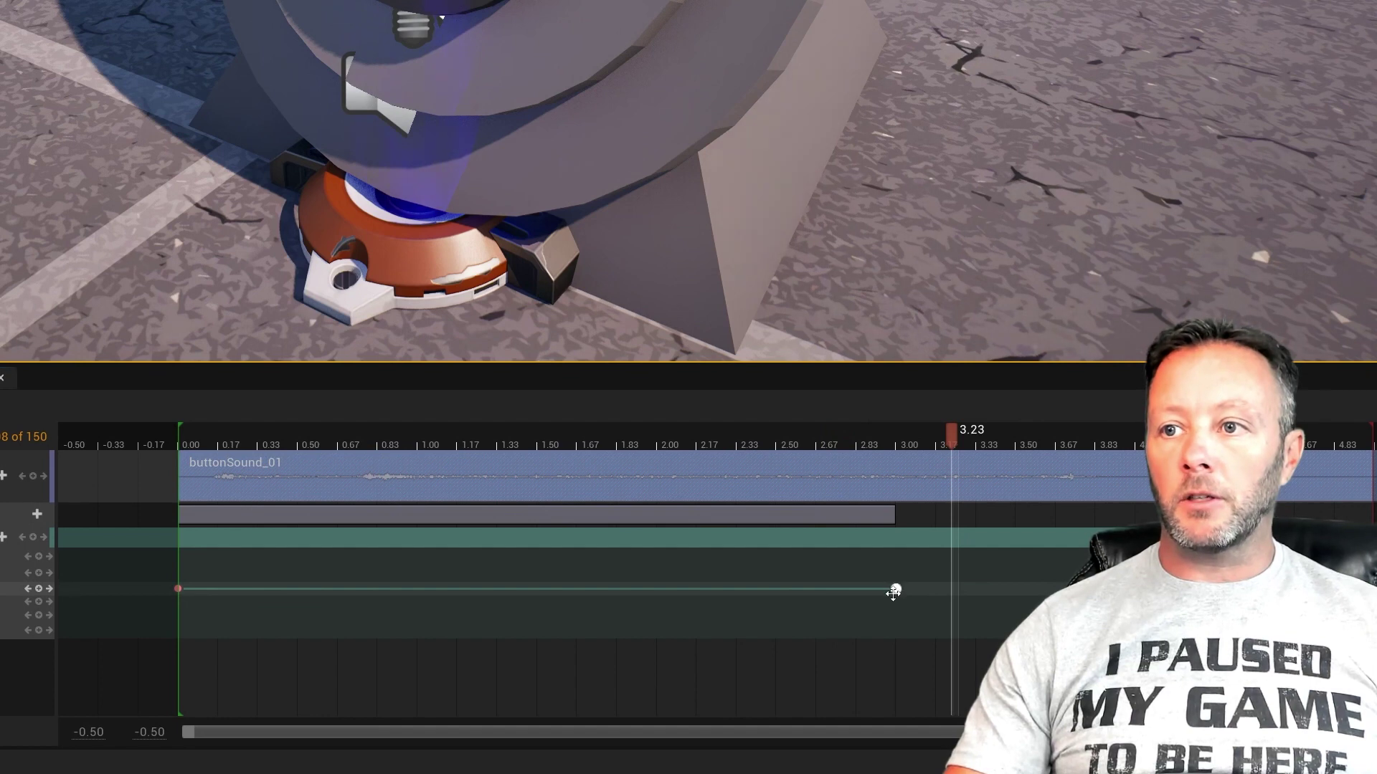
left_click_drag(897, 590, 1135, 590)
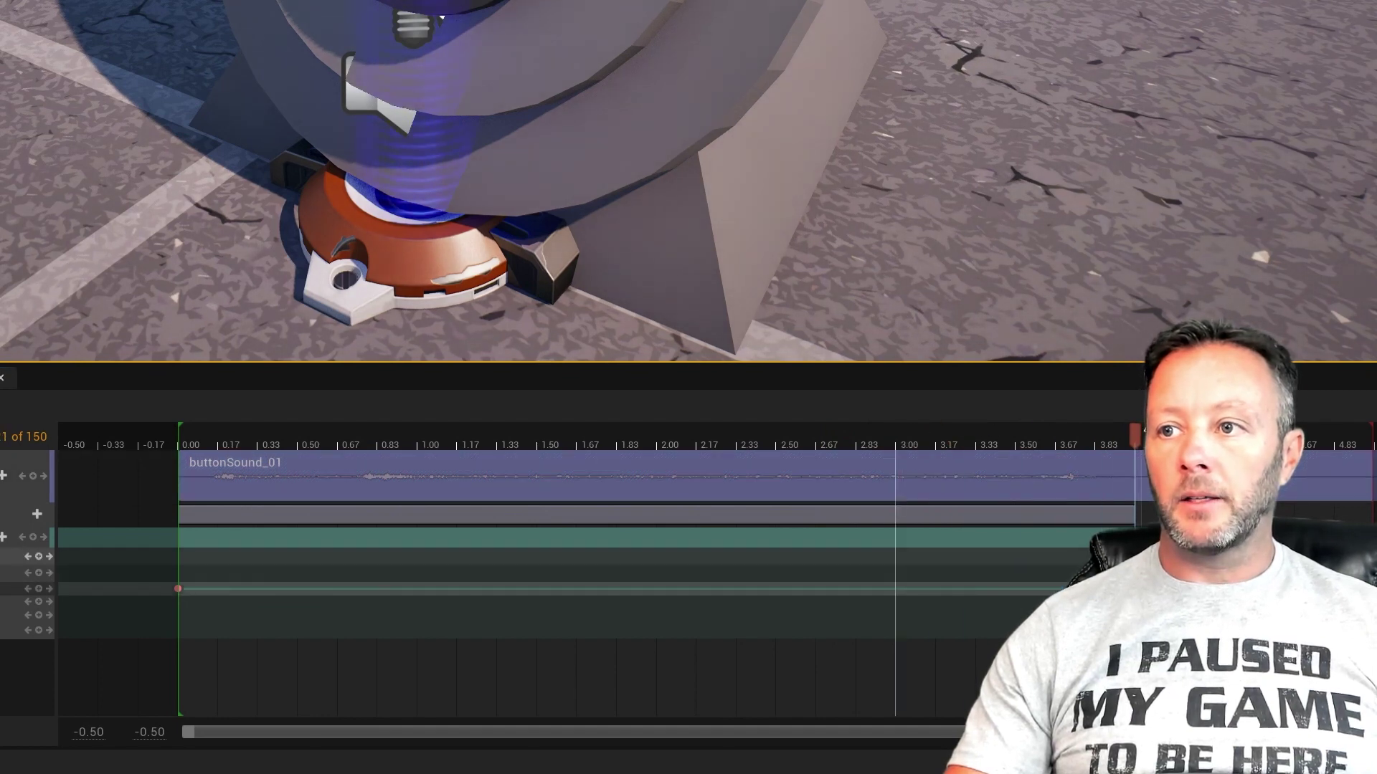
left_click_drag(1131, 429, 388, 467)
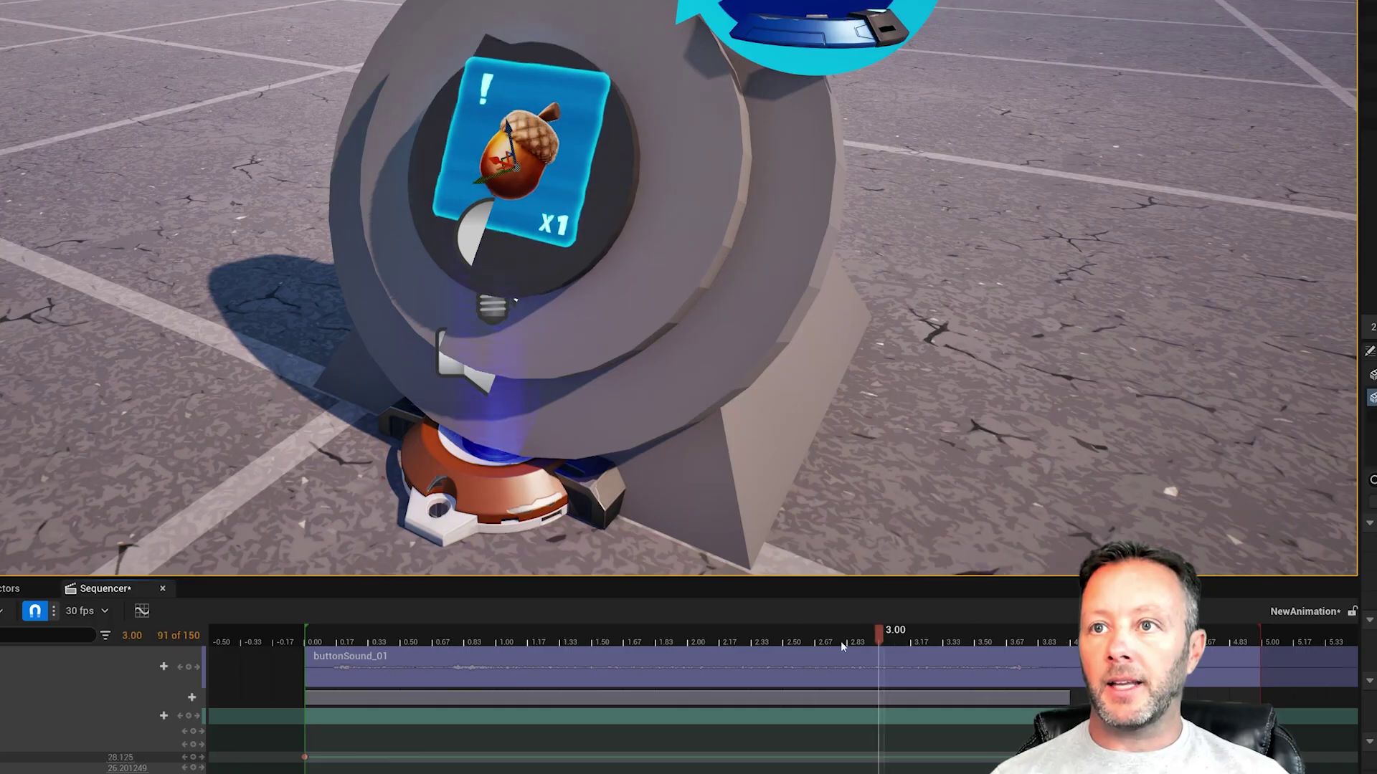
left_click_drag(472, 660, 1018, 652)
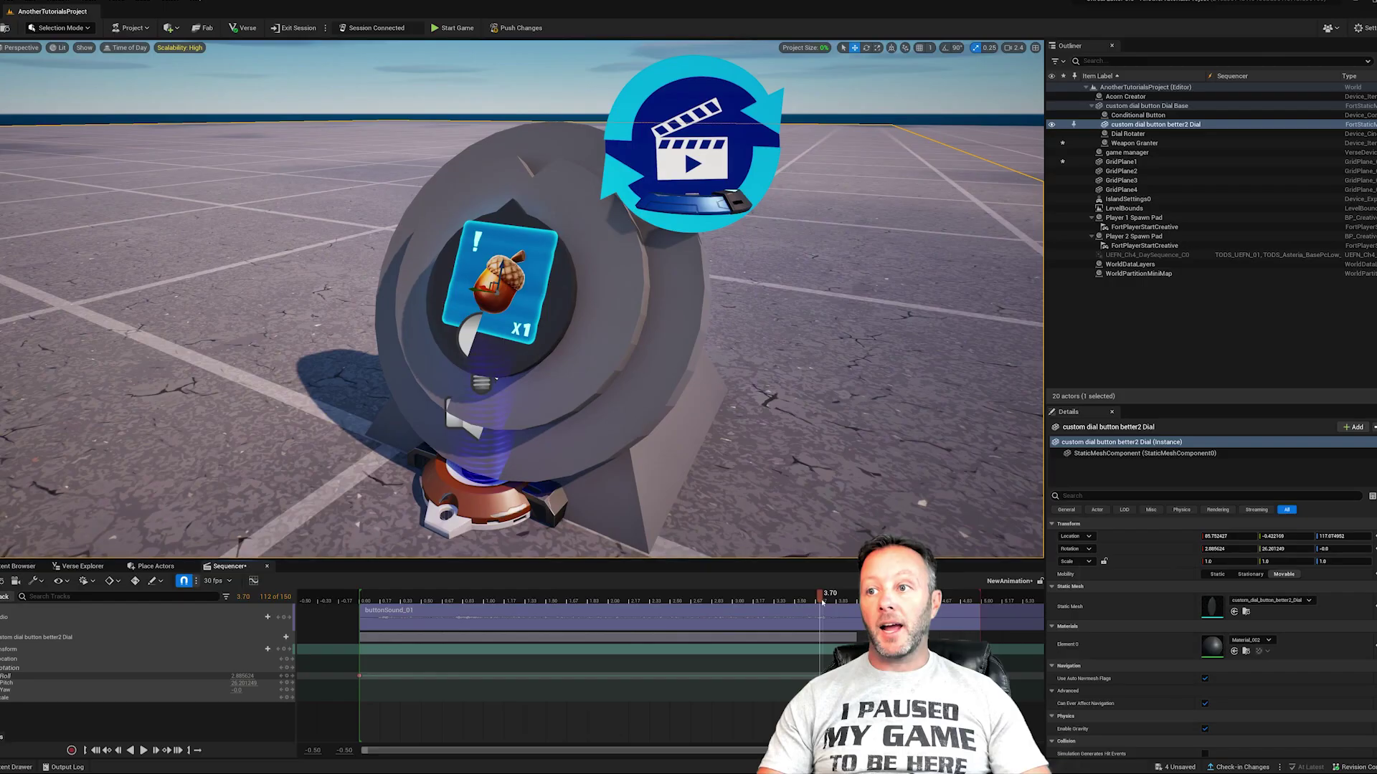
left_click_drag(1014, 640, 401, 601)
key("ctrl+s")
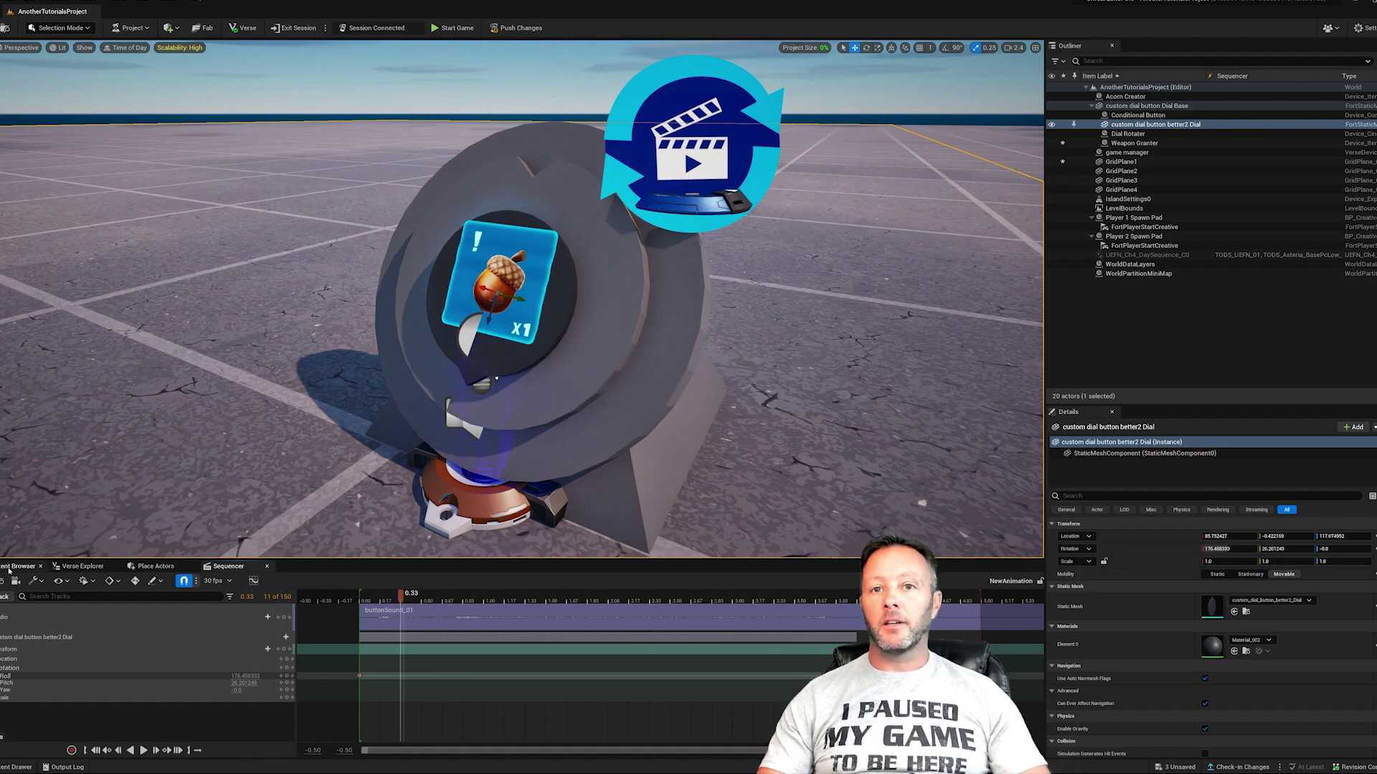
- Return to the project files and open game_manager.verse in Visual Studio Code
left_click(10, 568)
double_click(281, 651)
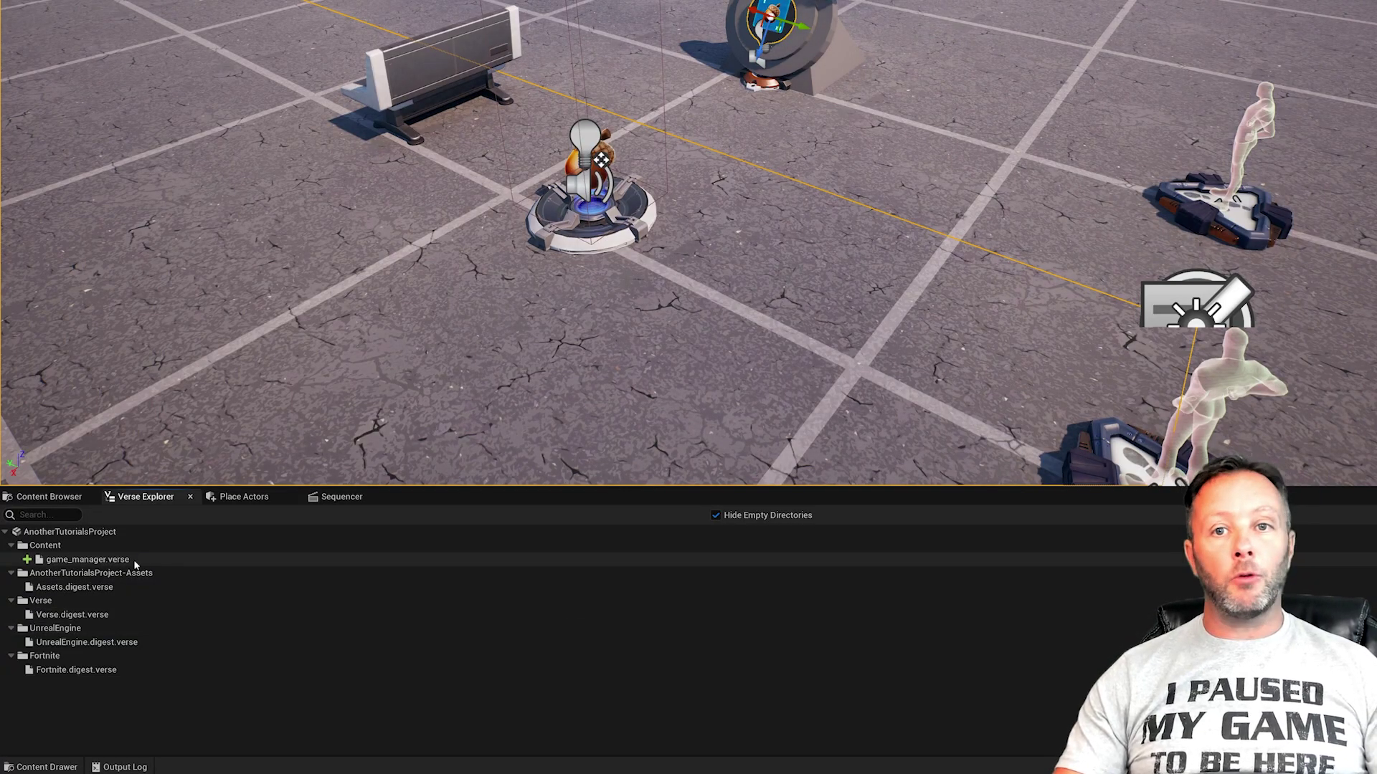
left_click(112, 566)
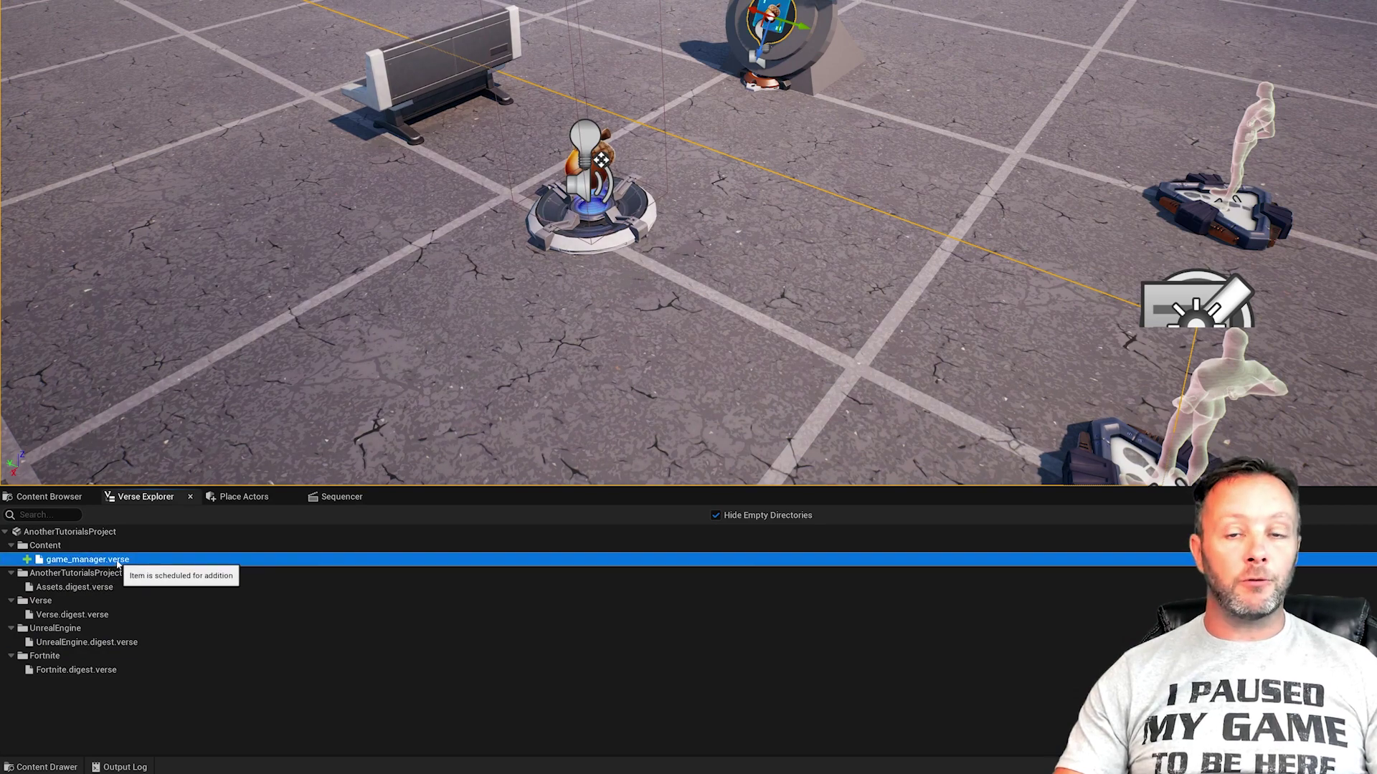
double_click(71, 560)
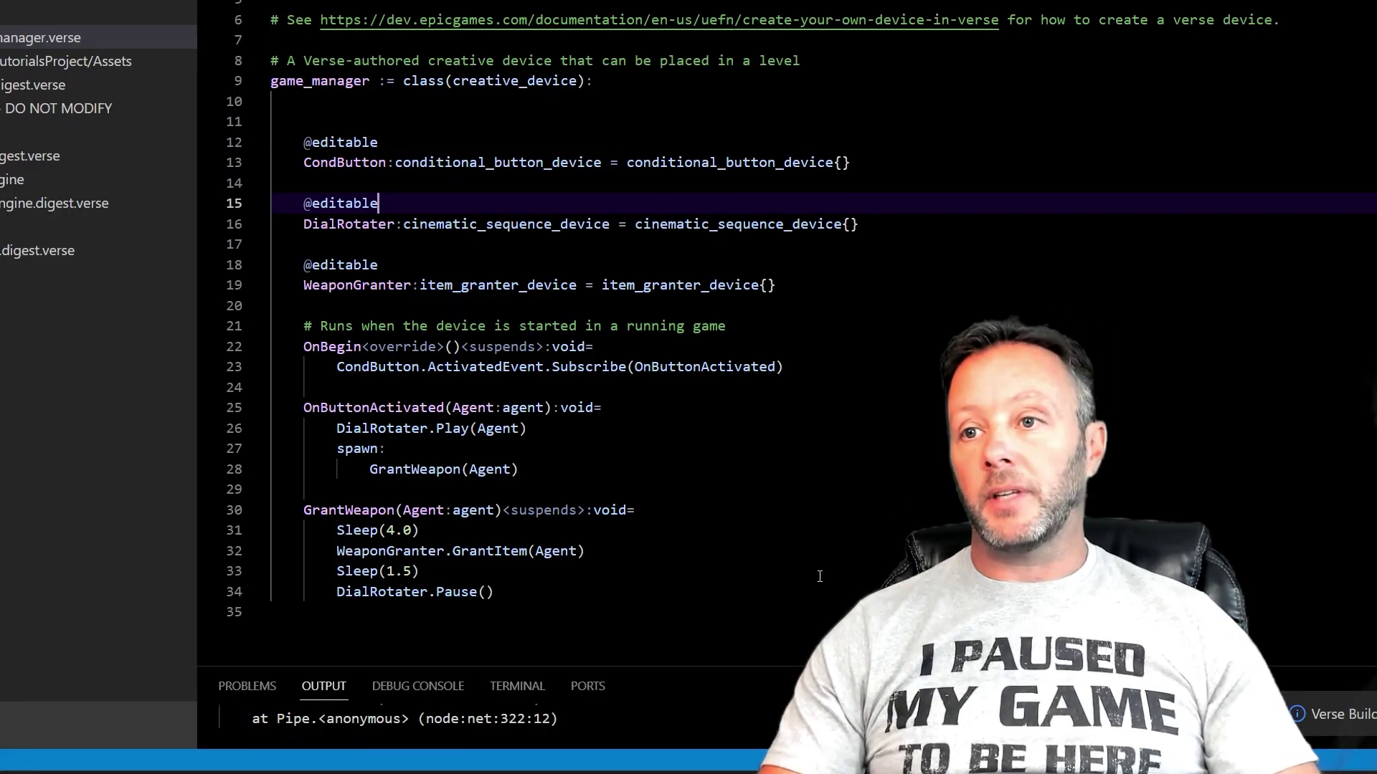
left_click_drag(545, 592, 363, 159)
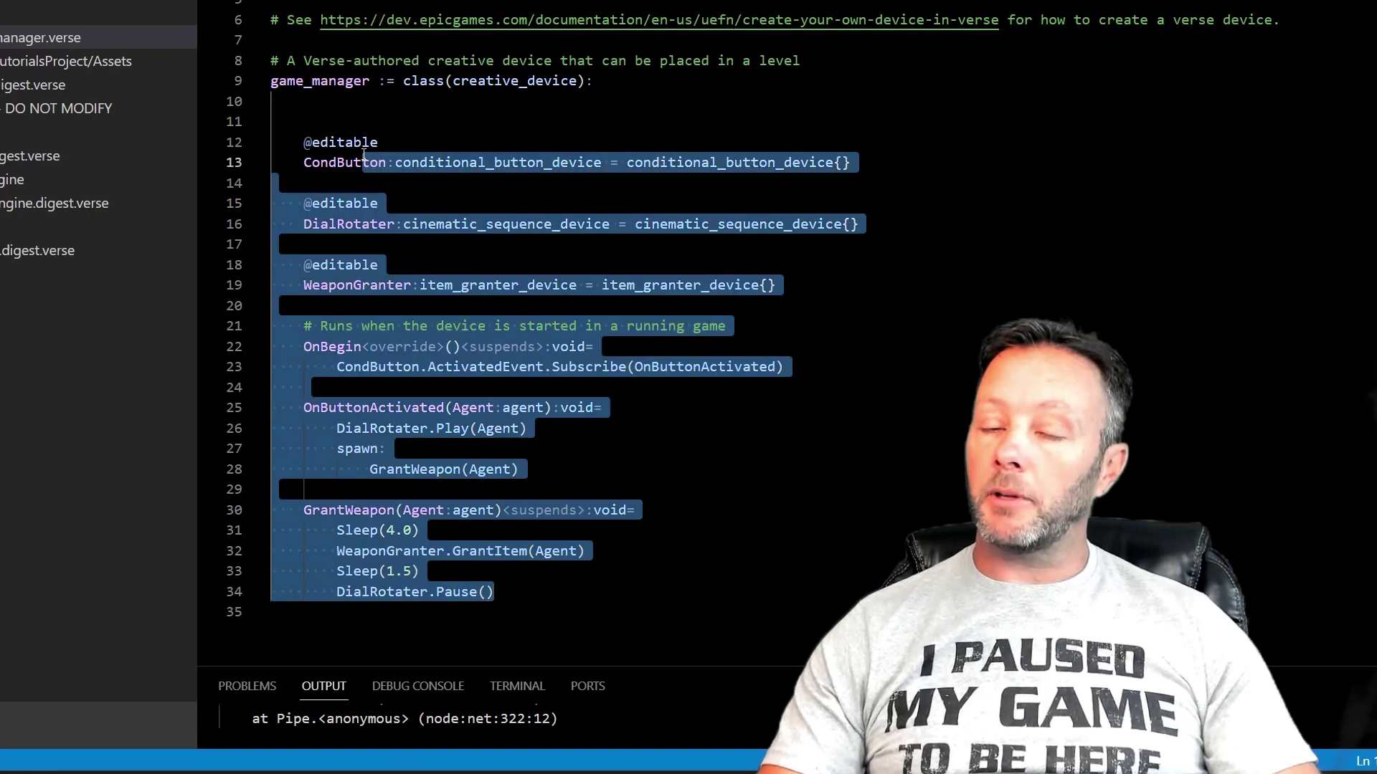
left_click(468, 183)
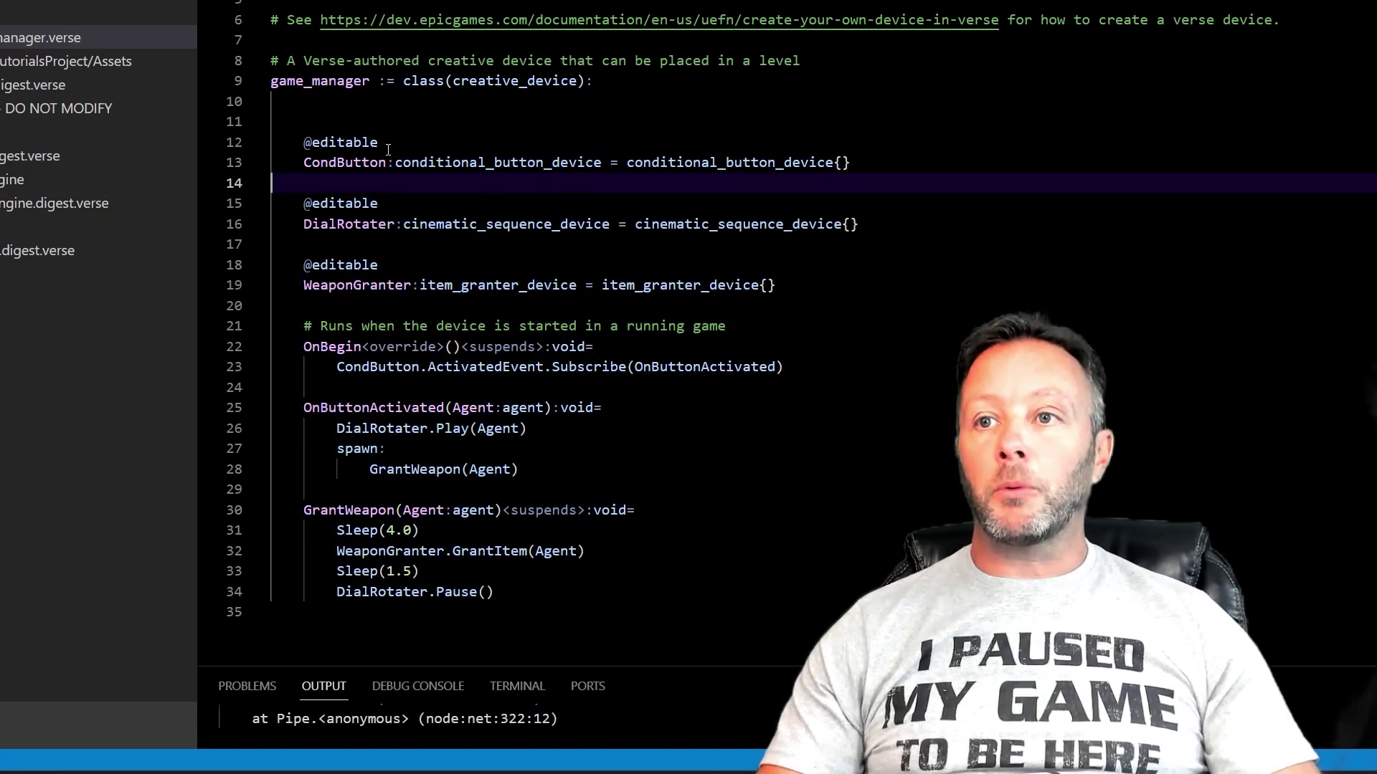
left_click_drag(394, 265, 304, 142)
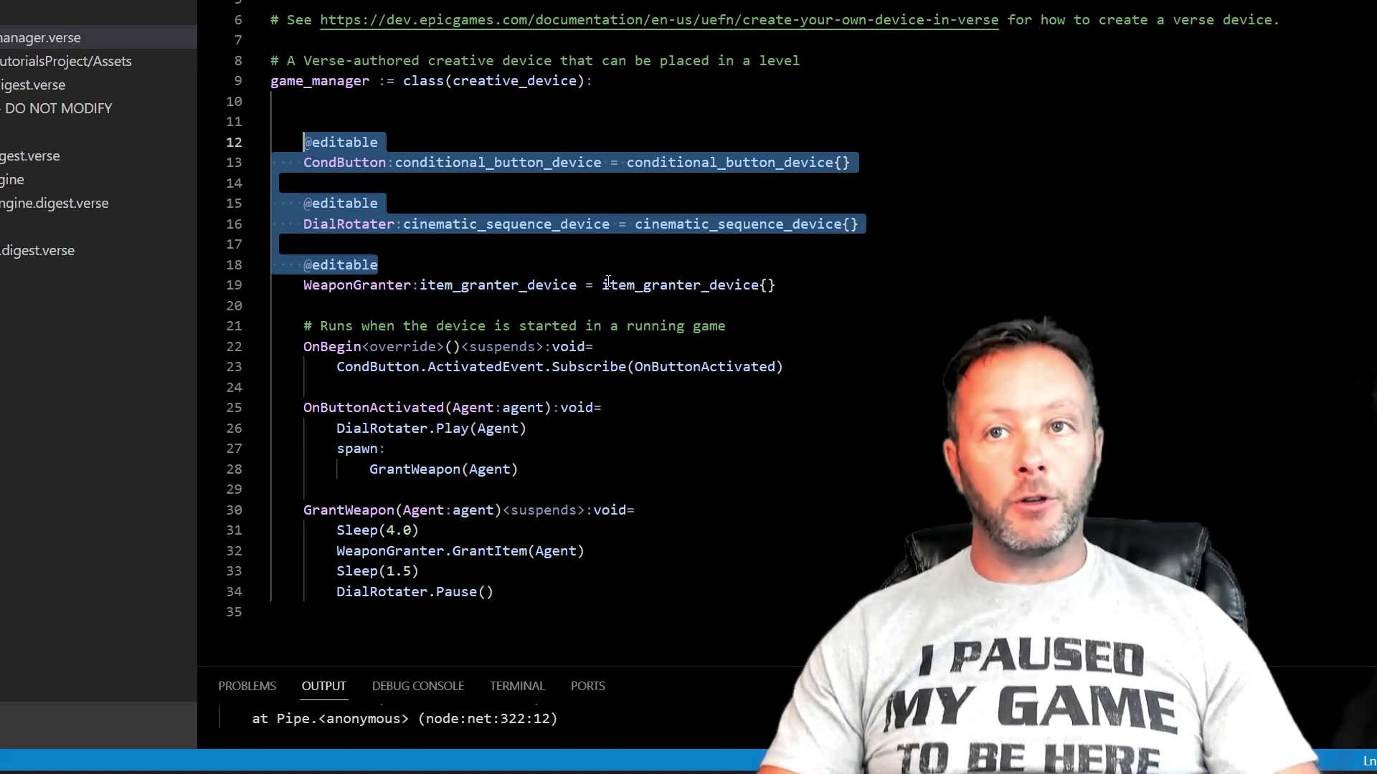
left_click(341, 142)
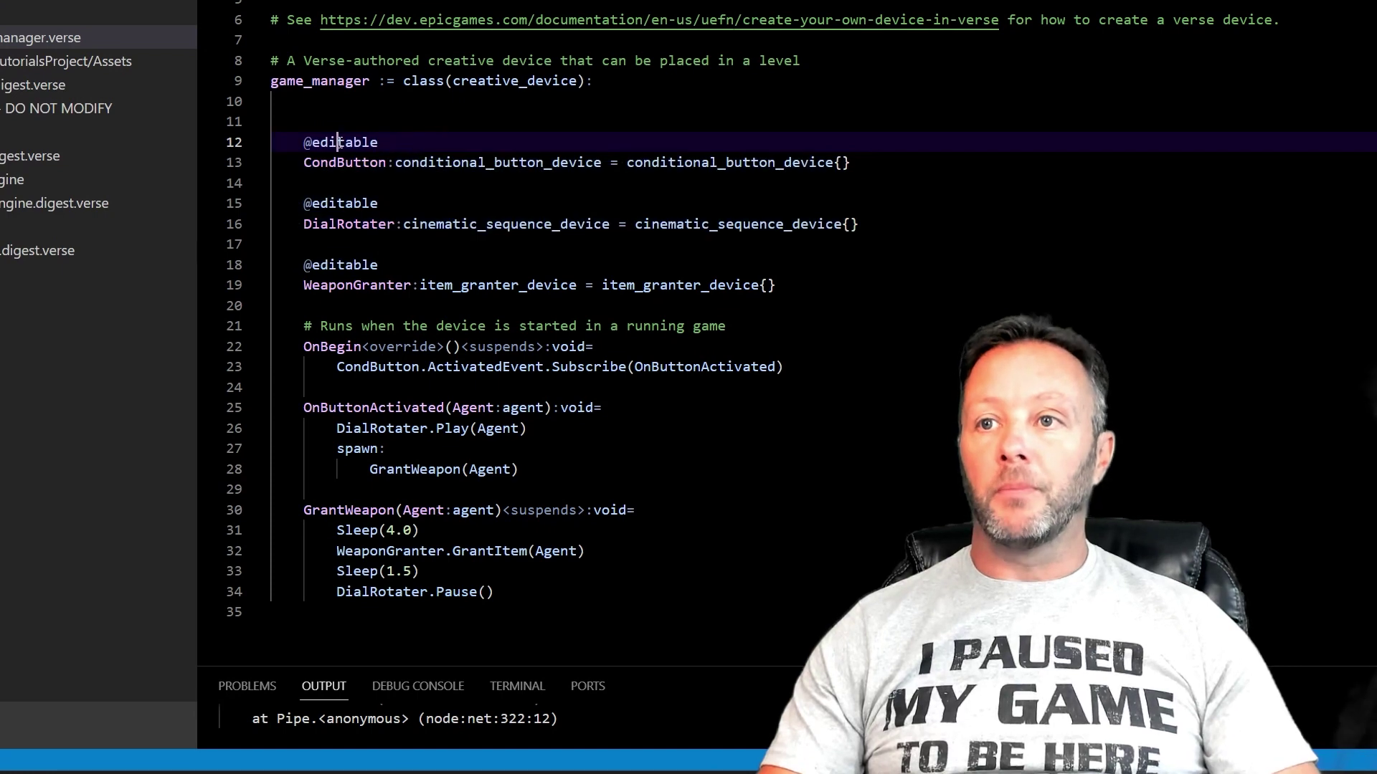
double_click(340, 143)
double_click(344, 163)
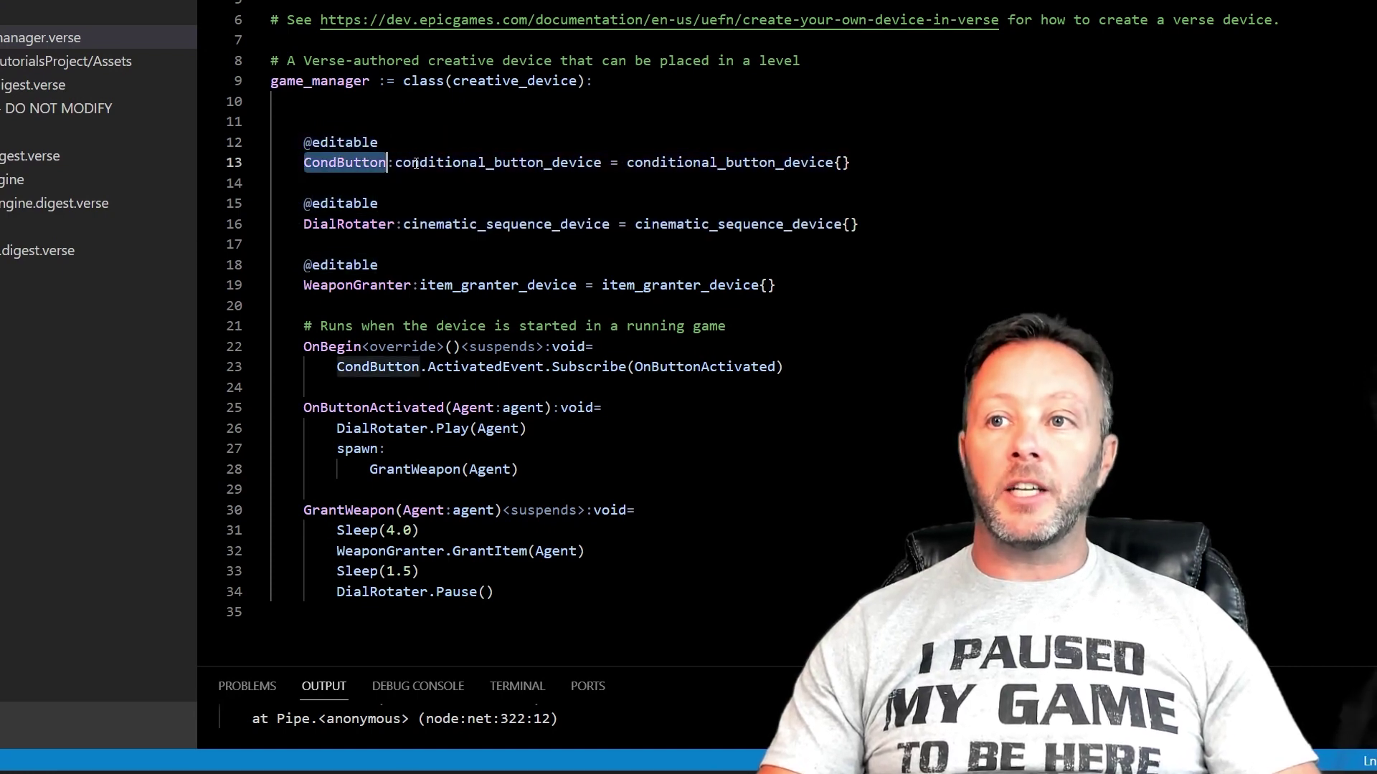
double_click(497, 163)
left_click(854, 163)
left_click(303, 163, "shift")
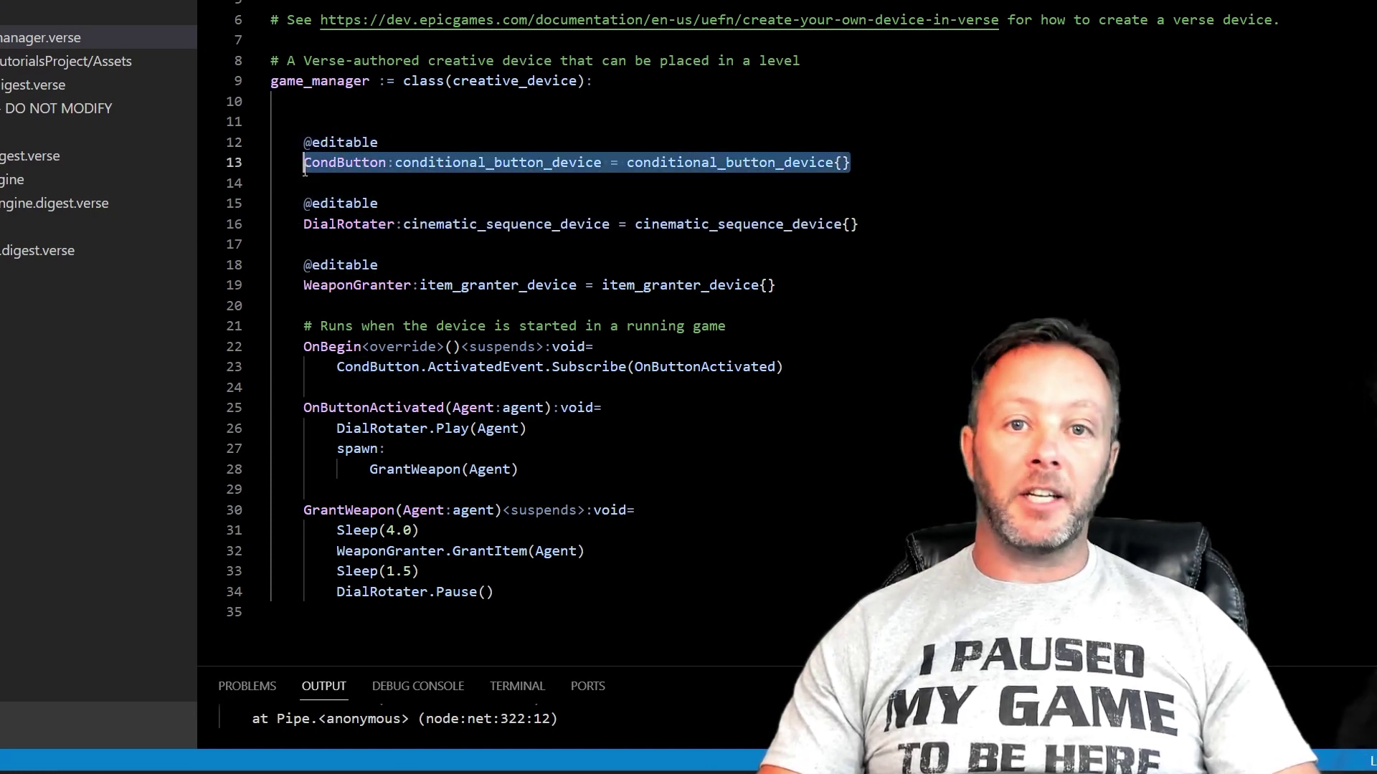
- Examine the DialRotater declaration of type cinematic_sequence_device and the WeaponGranter declaration of type item_granter_device
left_click(345, 225)
double_click(345, 226)
left_click(445, 224)
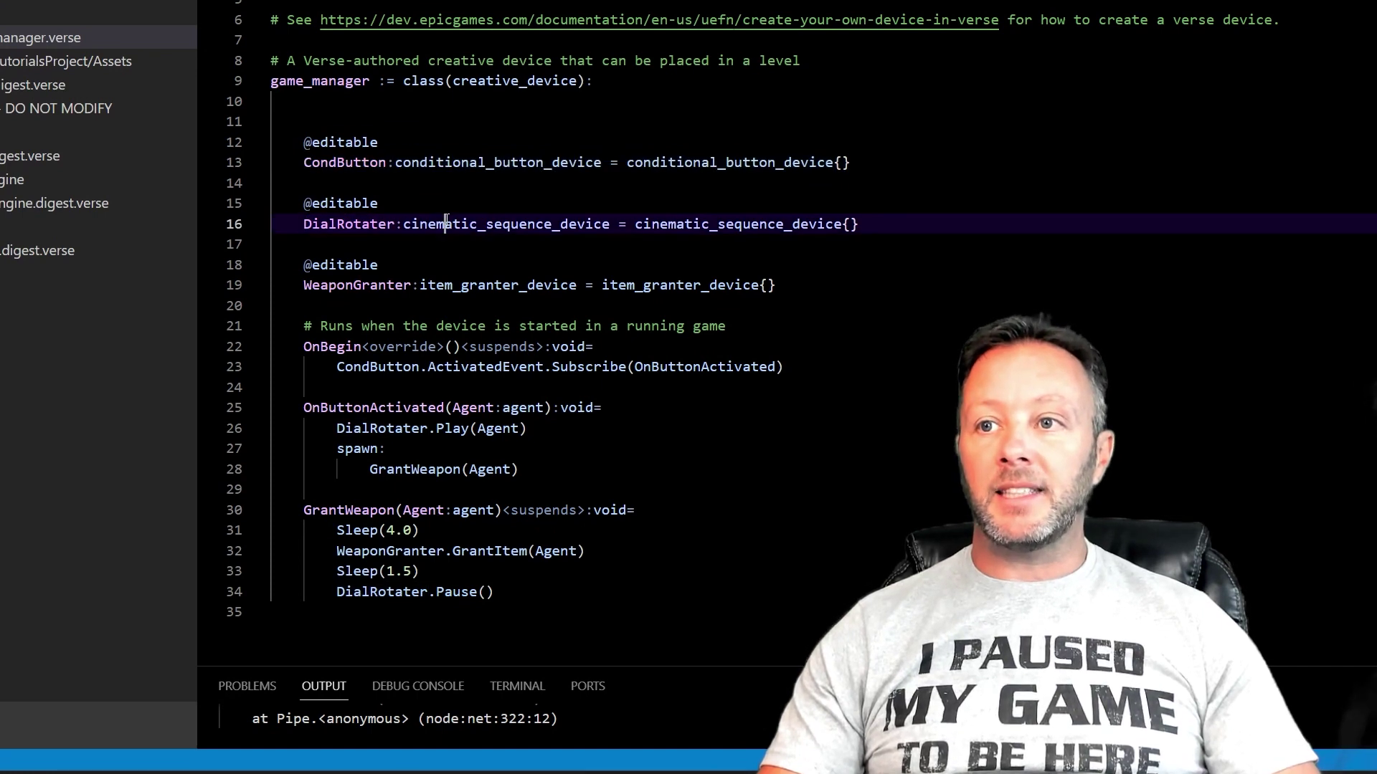
double_click(563, 224)
left_click(347, 223)
double_click(357, 223)
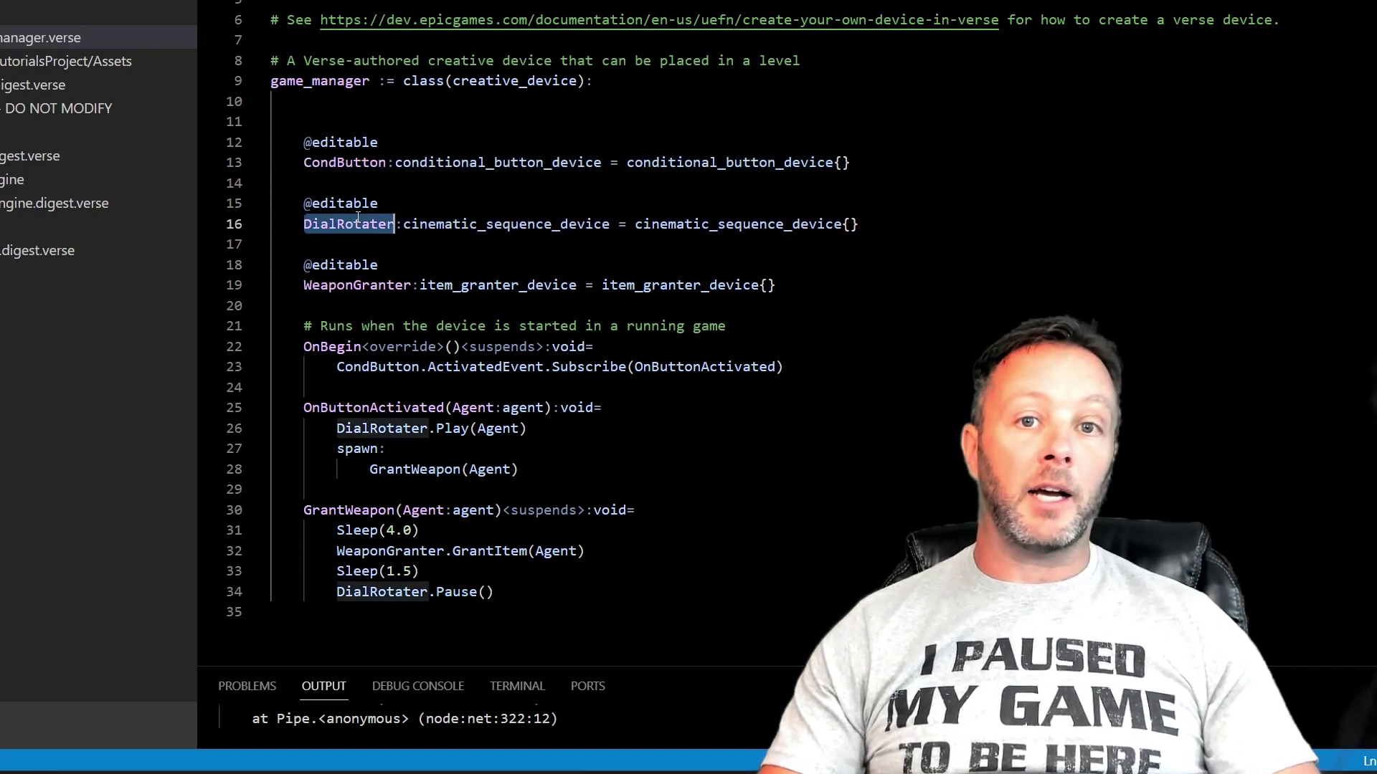
double_click(341, 285)
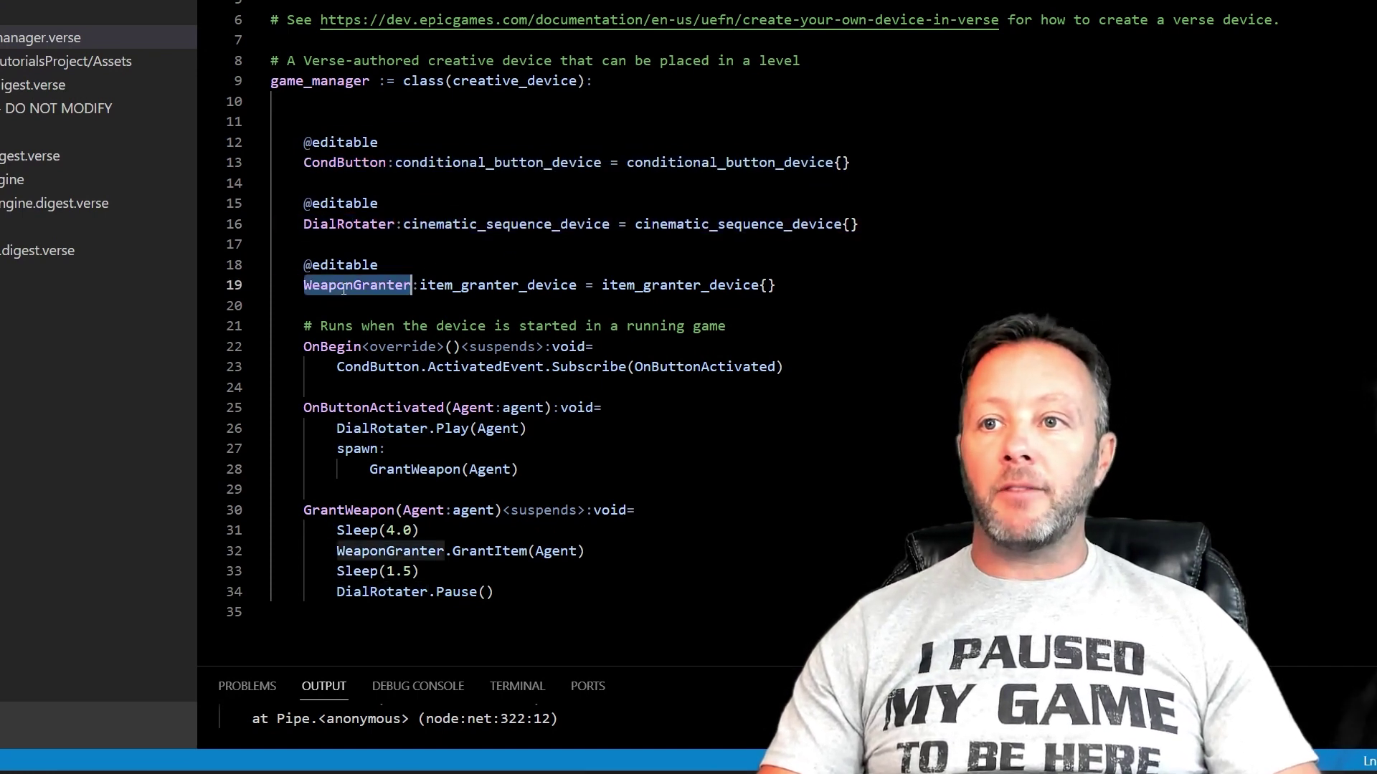
double_click(523, 285)
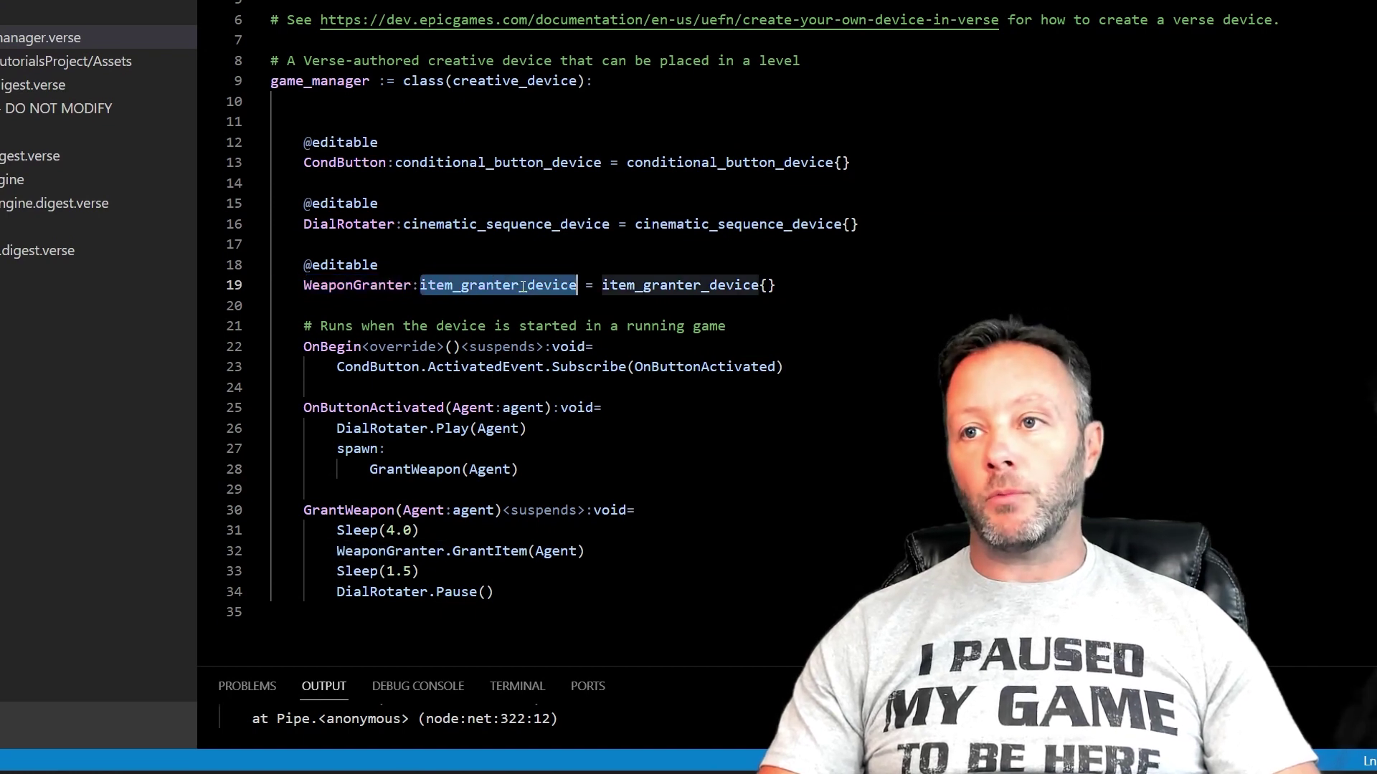